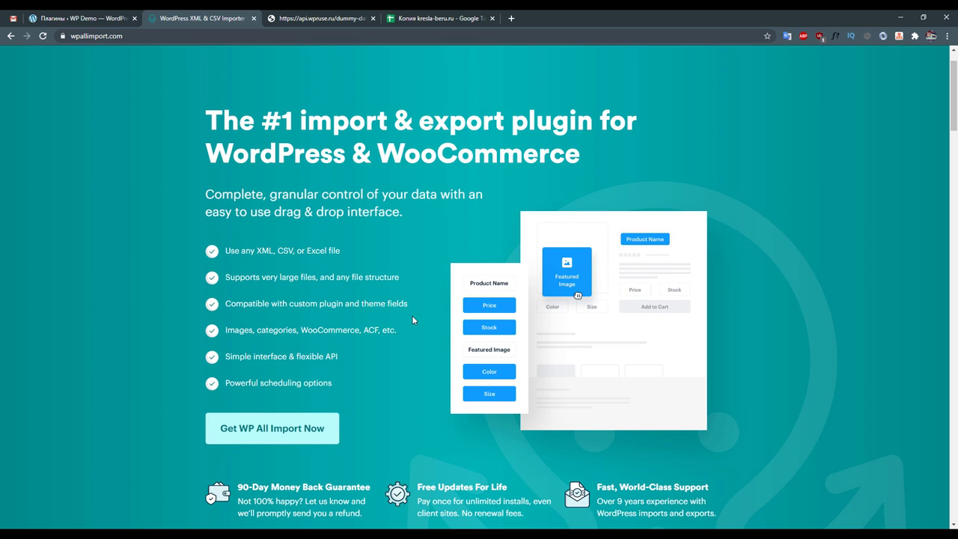
Open the WP All Import Pricing page and scroll through the package cards.
{"action": "scroll", "coordinate": [529, 297], "scroll_direction": "up", "scroll_amount": 1}
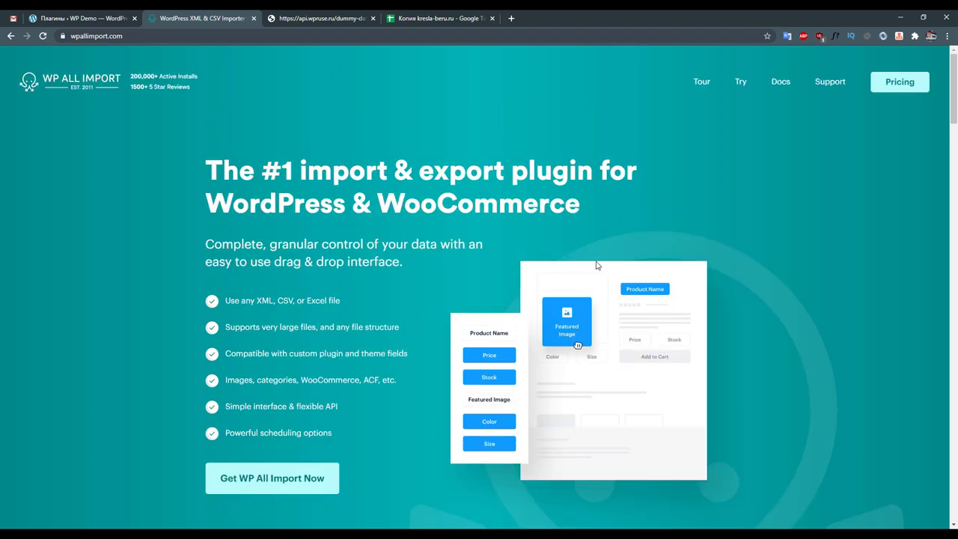
{"action": "left_click", "coordinate": [880, 88]}
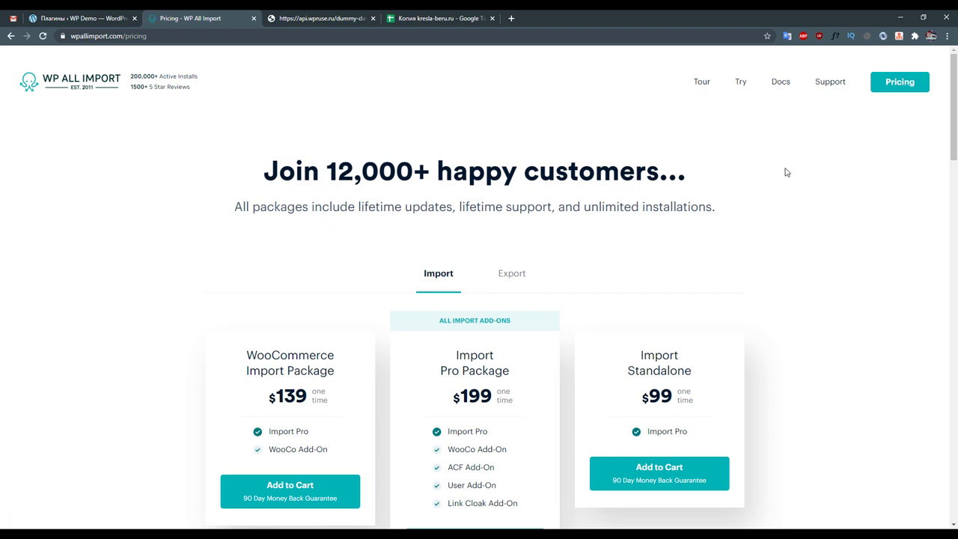
{"action": "scroll", "coordinate": [786, 172], "scroll_direction": "down", "scroll_amount": 1}
{"action": "scroll", "coordinate": [785, 172], "scroll_direction": "down", "scroll_amount": 1}
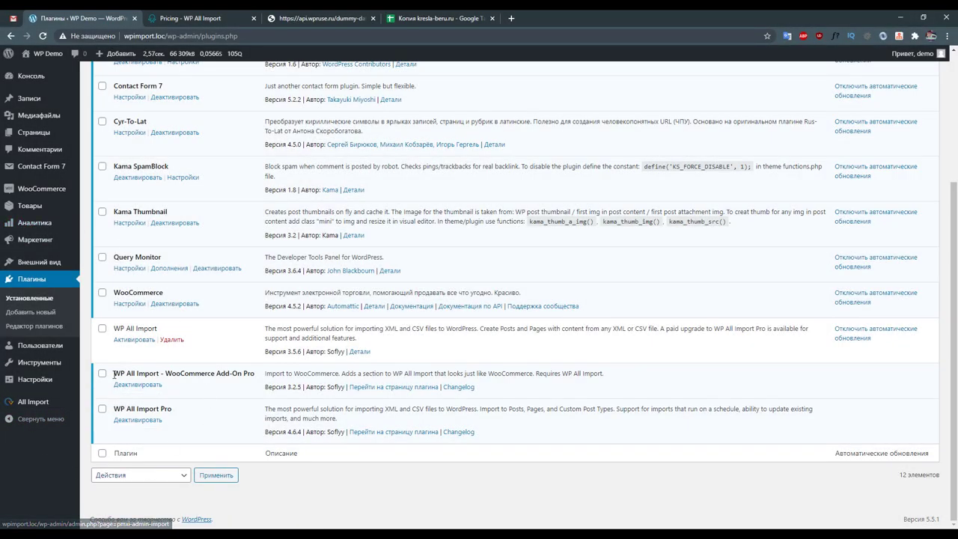
{"action": "mouse_move", "coordinate": [33, 402]}
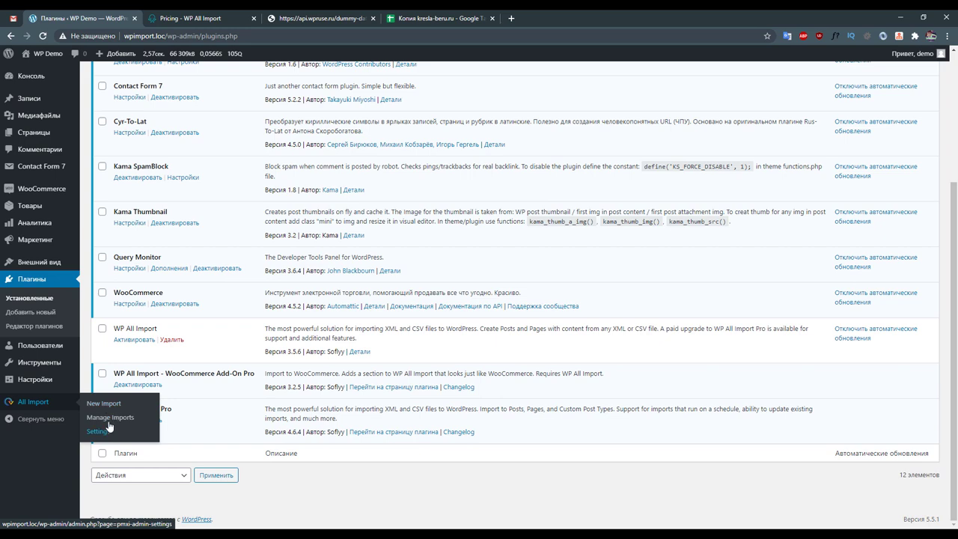
Open All Import Settings and review the licence status, cron processing limit 59 and file options.
{"action": "left_click", "coordinate": [106, 438]}
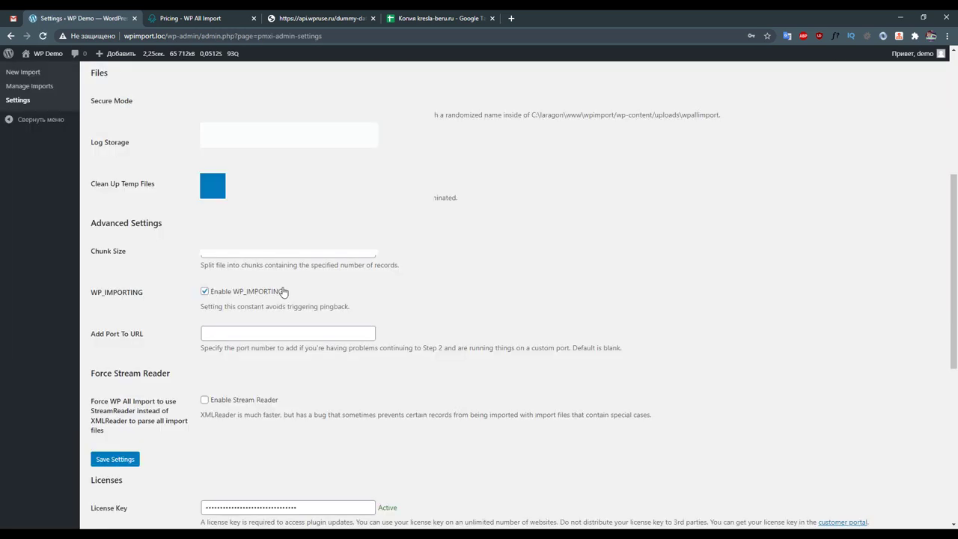
{"action": "scroll", "coordinate": [284, 290], "scroll_direction": "up", "scroll_amount": 1}
{"action": "scroll", "coordinate": [288, 288], "scroll_direction": "up", "scroll_amount": 2}
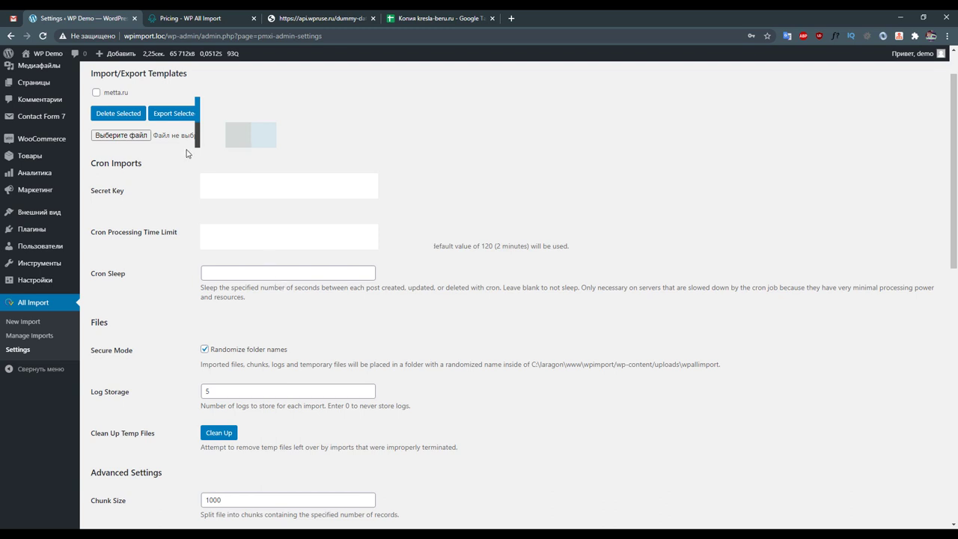
{"action": "scroll", "coordinate": [187, 153], "scroll_direction": "up", "scroll_amount": 1}
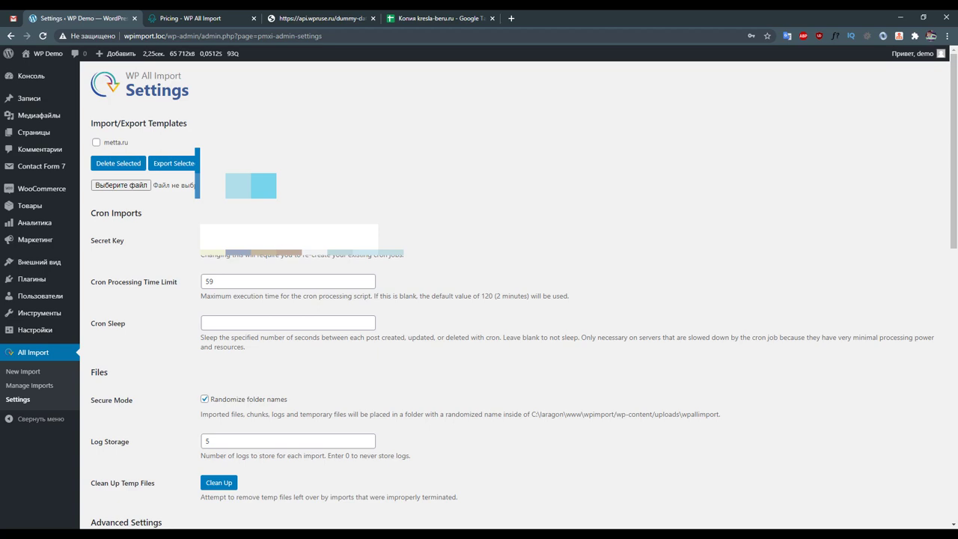
{"action": "scroll", "coordinate": [517, 292], "scroll_direction": "down", "scroll_amount": 3}
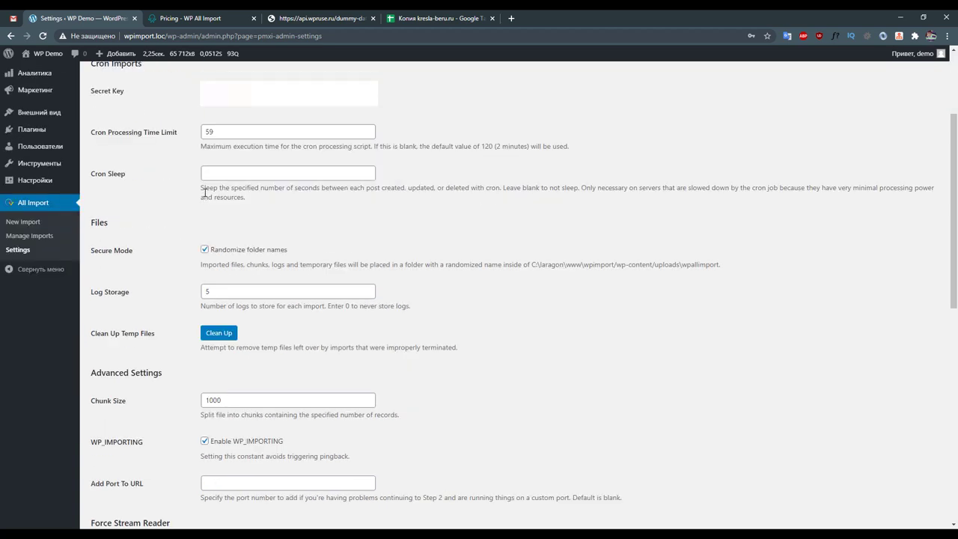
{"action": "scroll", "coordinate": [205, 194], "scroll_direction": "down", "scroll_amount": 3}
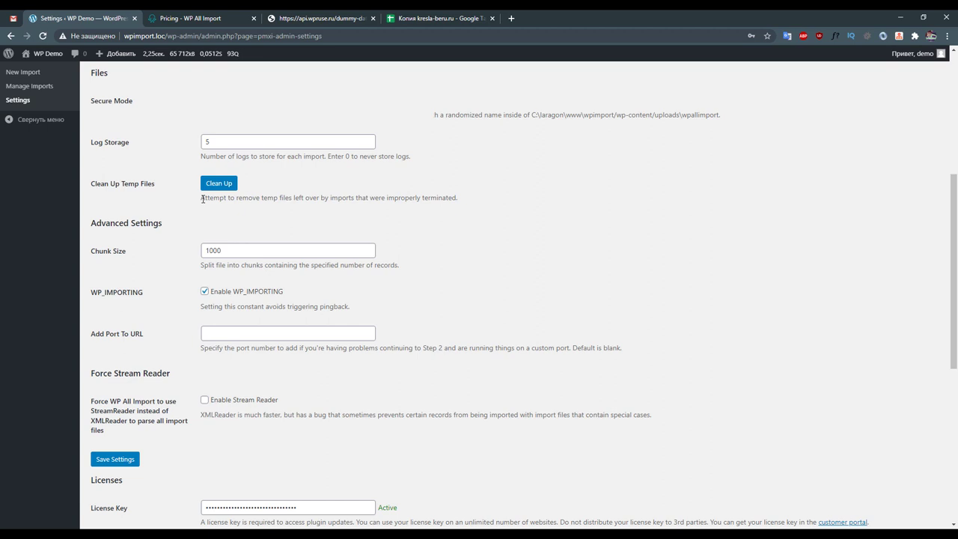
{"action": "scroll", "coordinate": [198, 229], "scroll_direction": "down", "scroll_amount": 2}
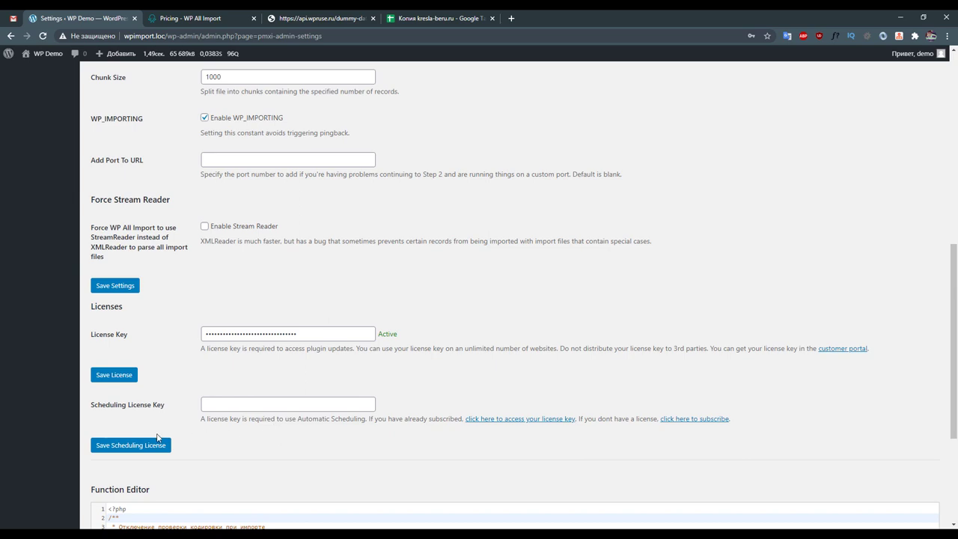
{"action": "scroll", "coordinate": [194, 448], "scroll_direction": "up", "scroll_amount": 7}
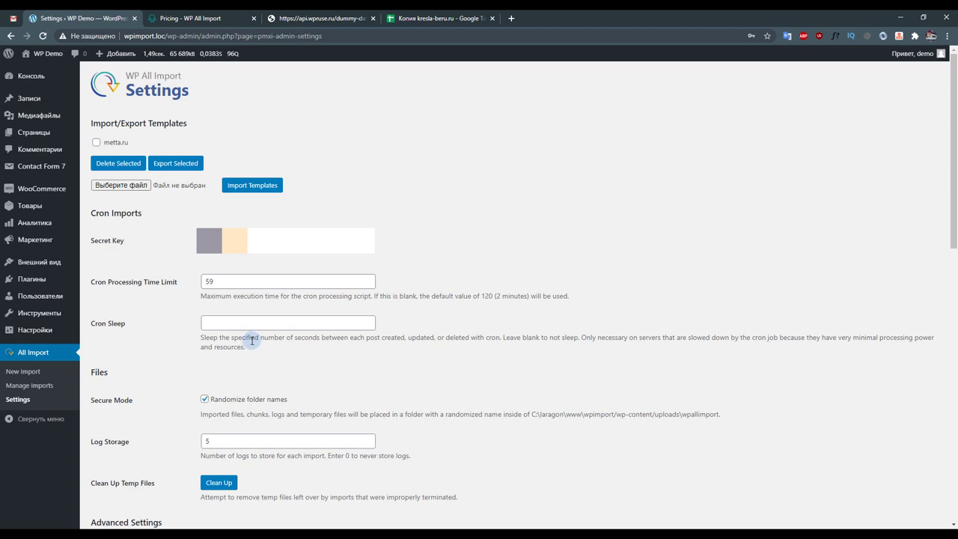
Scroll Settings down to the Function Editor and back, then start a New Import.
{"action": "scroll", "coordinate": [246, 351], "scroll_direction": "down", "scroll_amount": 2}
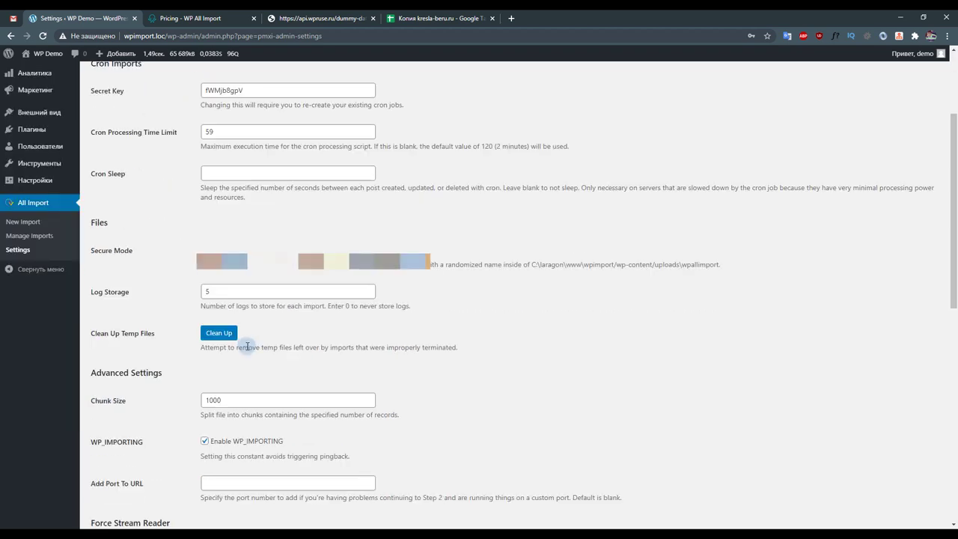
{"action": "scroll", "coordinate": [247, 346], "scroll_direction": "down", "scroll_amount": 1}
{"action": "scroll", "coordinate": [250, 337], "scroll_direction": "down", "scroll_amount": 2}
{"action": "scroll", "coordinate": [251, 332], "scroll_direction": "down", "scroll_amount": 4}
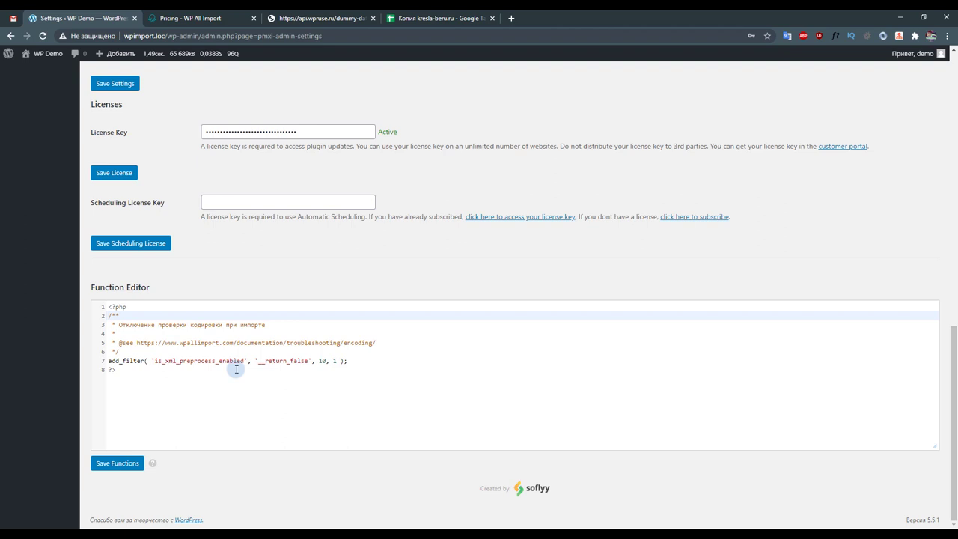
{"action": "scroll", "coordinate": [160, 337], "scroll_direction": "up", "scroll_amount": 5}
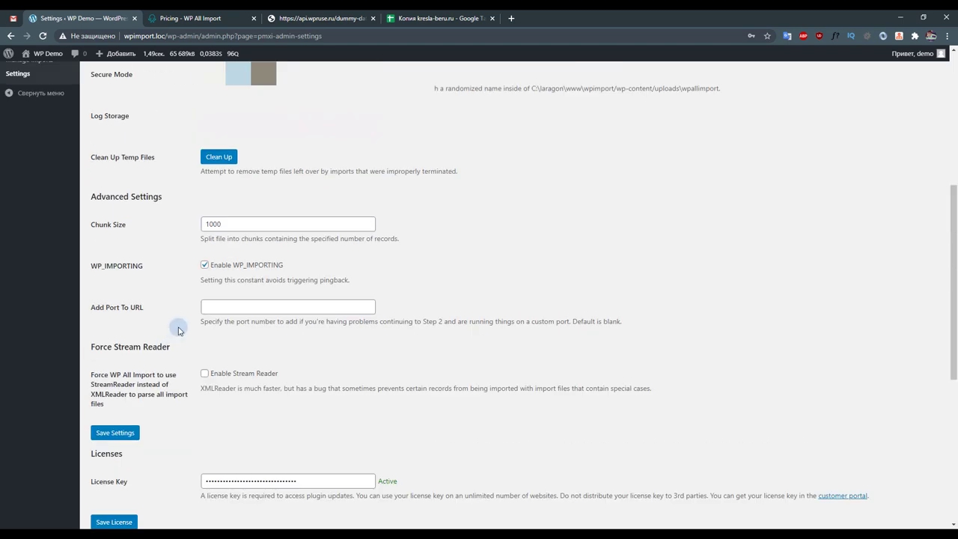
{"action": "scroll", "coordinate": [180, 329], "scroll_direction": "up", "scroll_amount": 3}
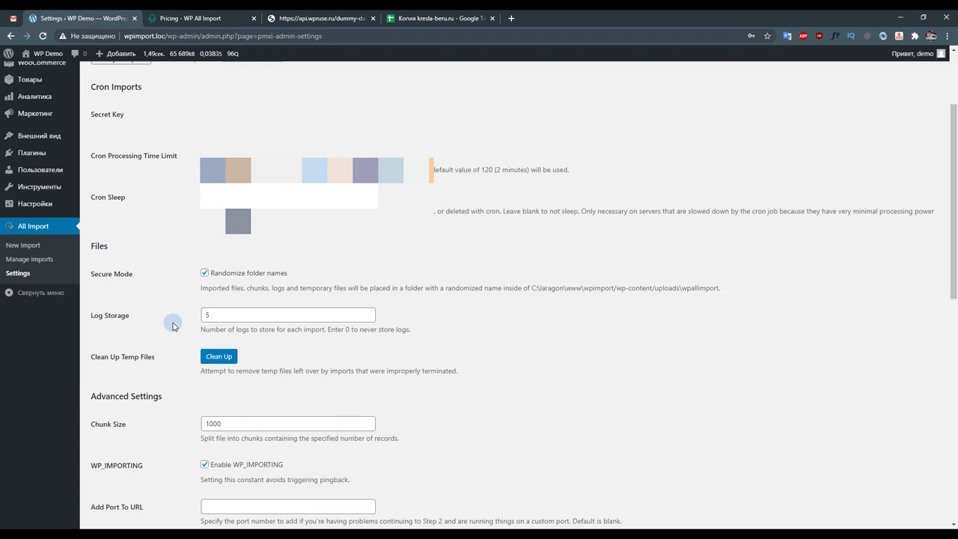
{"action": "scroll", "coordinate": [172, 326], "scroll_direction": "up", "scroll_amount": 2}
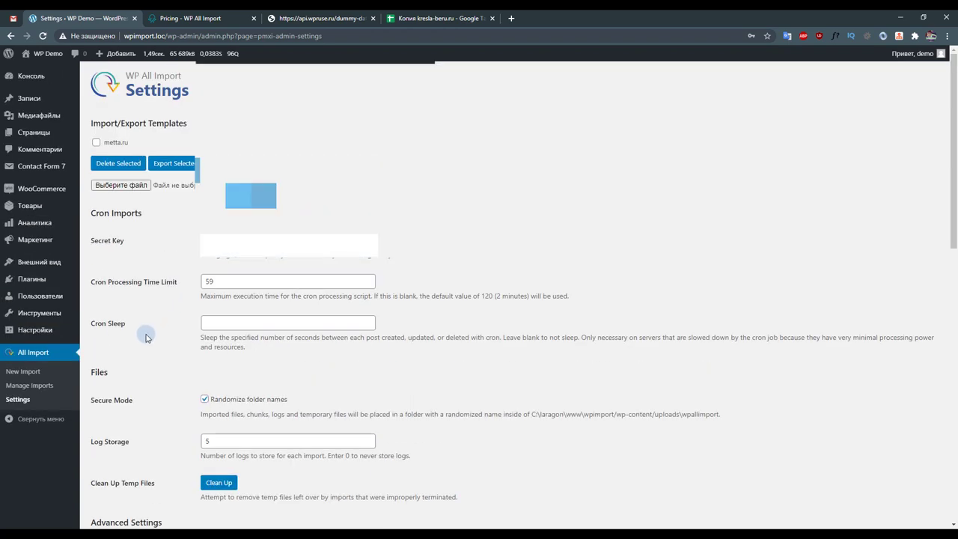
{"action": "scroll", "coordinate": [146, 329], "scroll_direction": "down", "scroll_amount": 2}
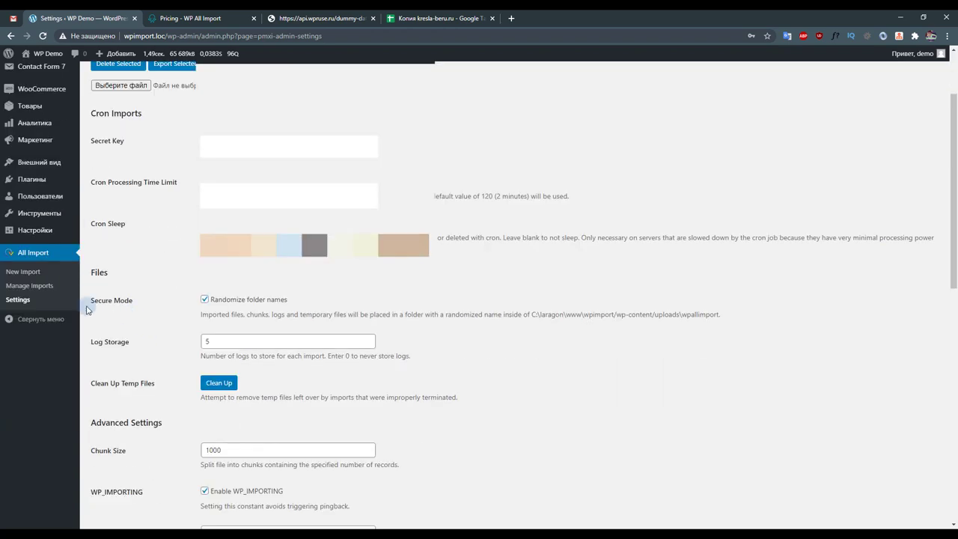
{"action": "left_click", "coordinate": [16, 271]}
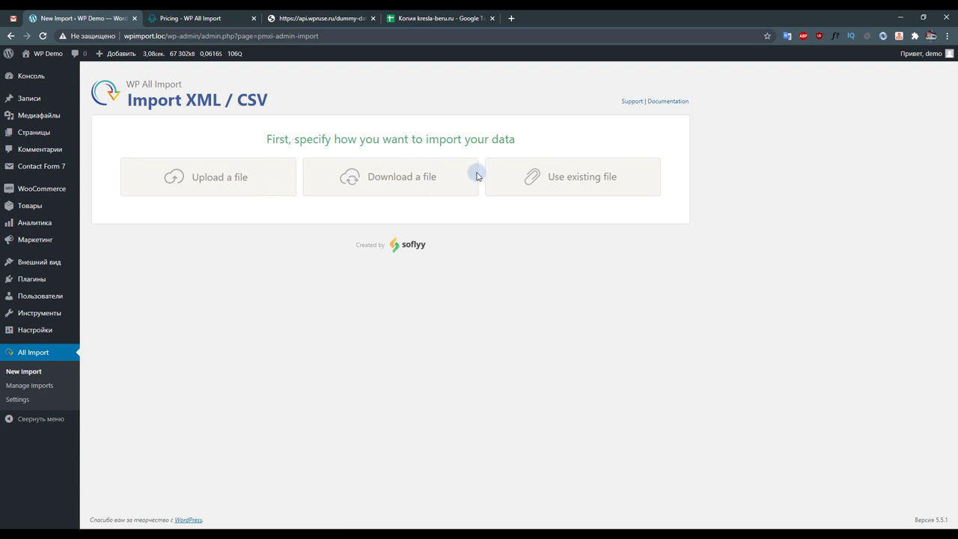
Choose Use existing file and pick sample_products.csv from the uploaded-files list.
{"action": "left_click", "coordinate": [446, 184]}
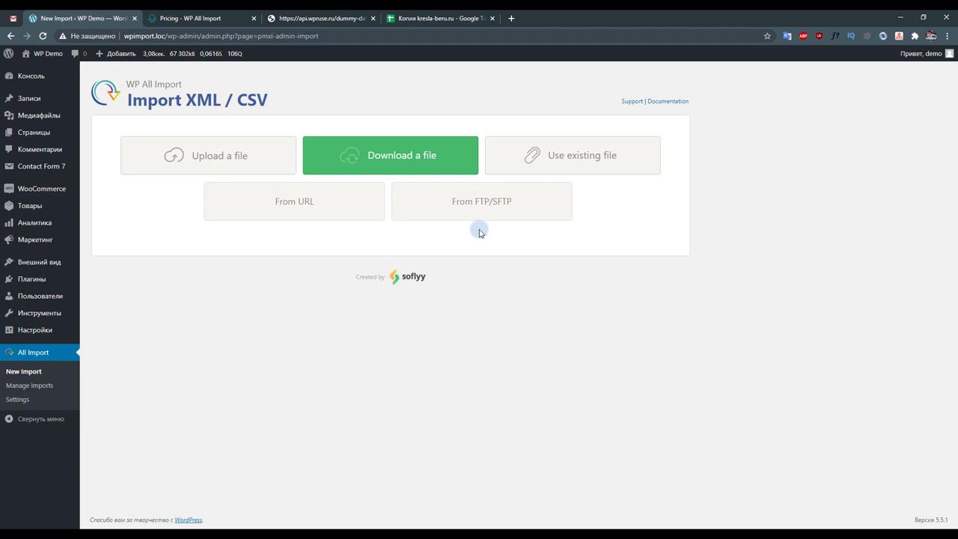
{"action": "left_click", "coordinate": [479, 212]}
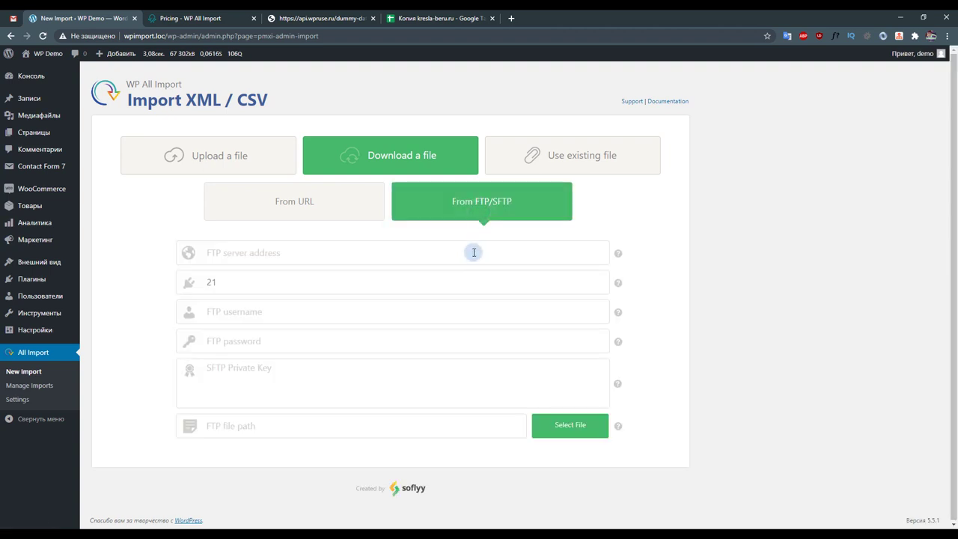
{"action": "left_click", "coordinate": [571, 155]}
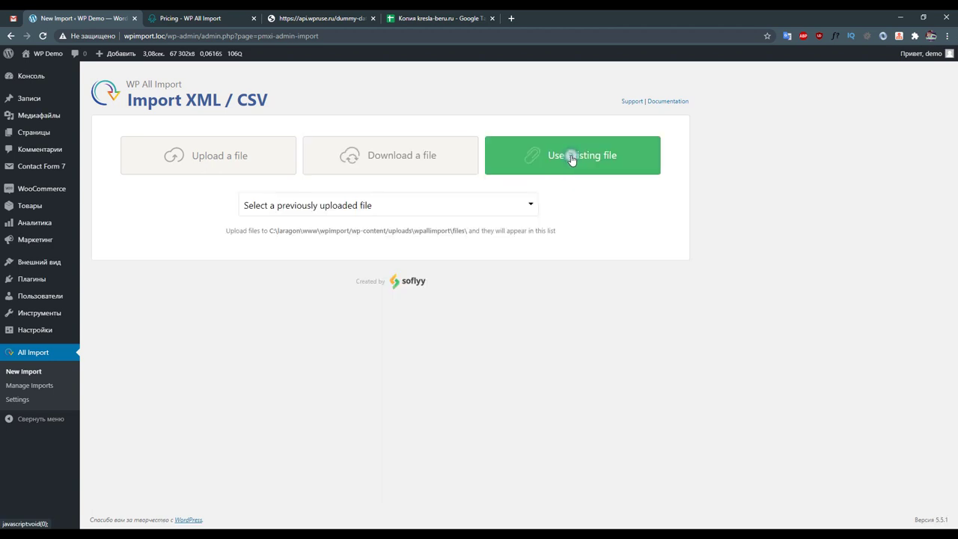
{"action": "left_click", "coordinate": [521, 209]}
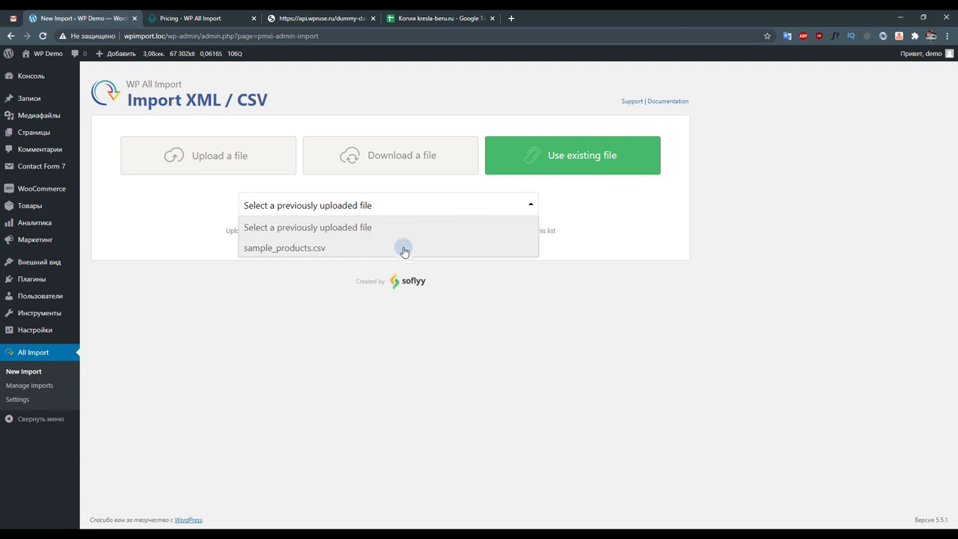
{"action": "left_click", "coordinate": [404, 249]}
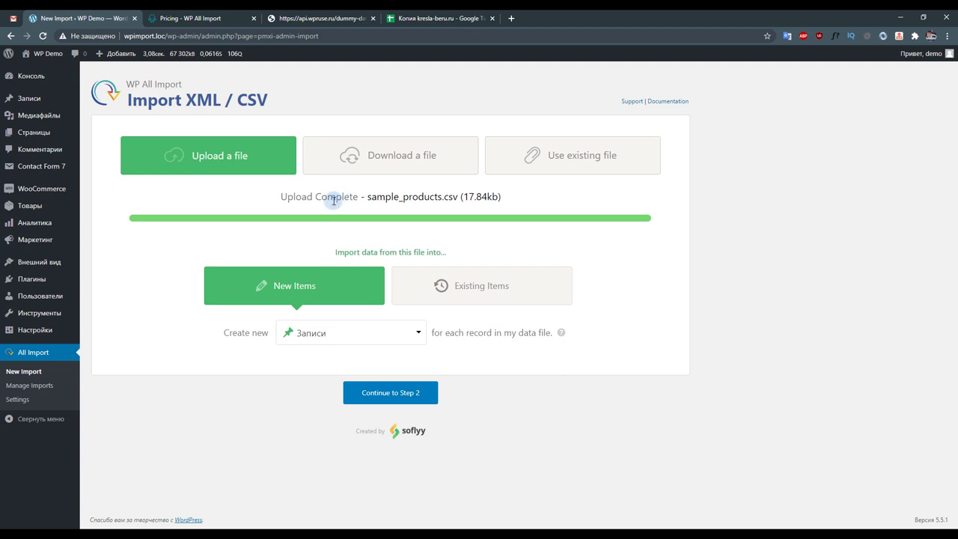
Copy the Google Sheets link, paste it as the From URL source and download it.
{"action": "left_click", "coordinate": [420, 18]}
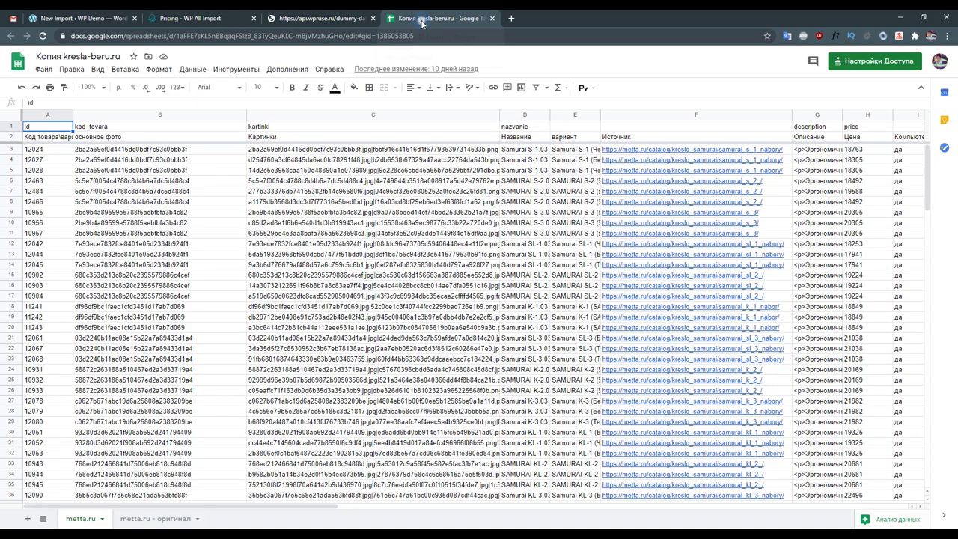
{"action": "left_click", "coordinate": [380, 34]}
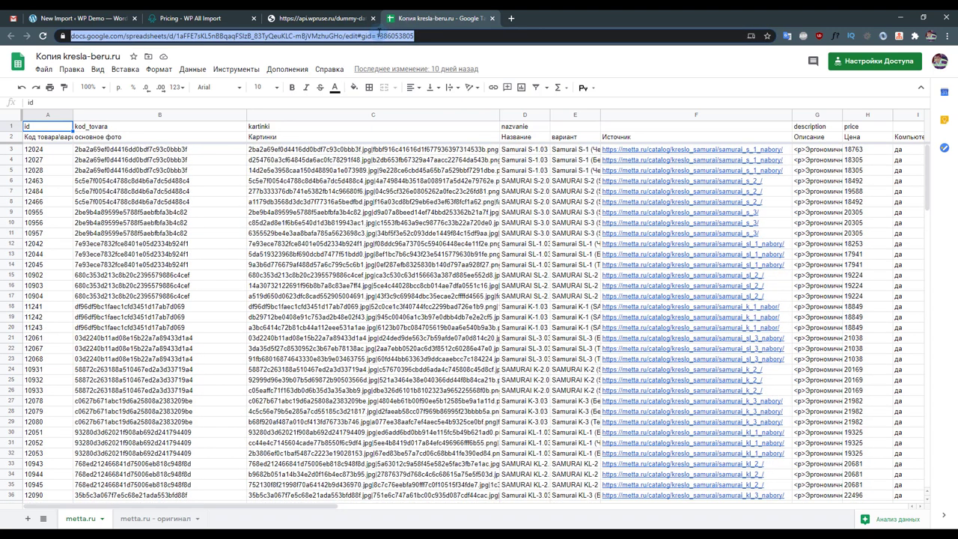
{"action": "left_click", "coordinate": [95, 16]}
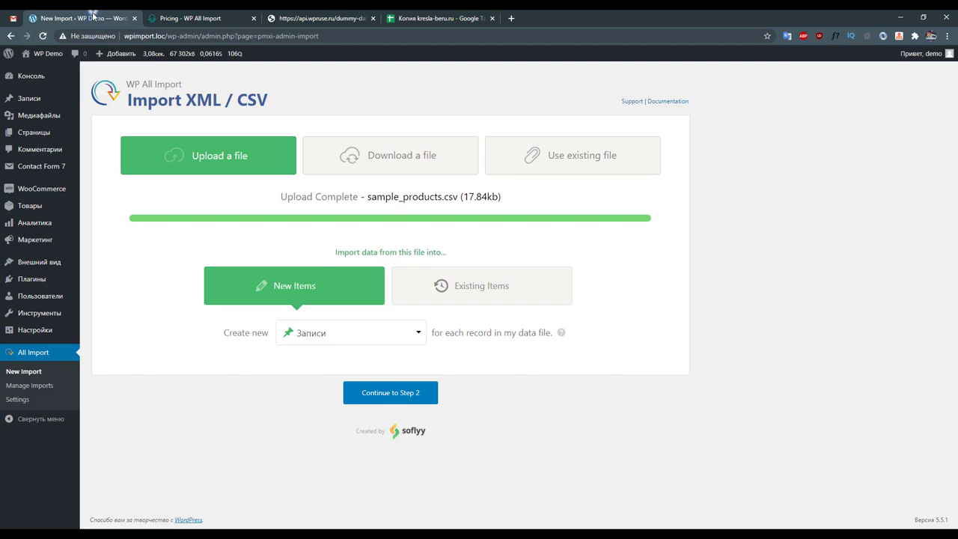
{"action": "left_click", "coordinate": [358, 170]}
{"action": "left_click", "coordinate": [327, 206]}
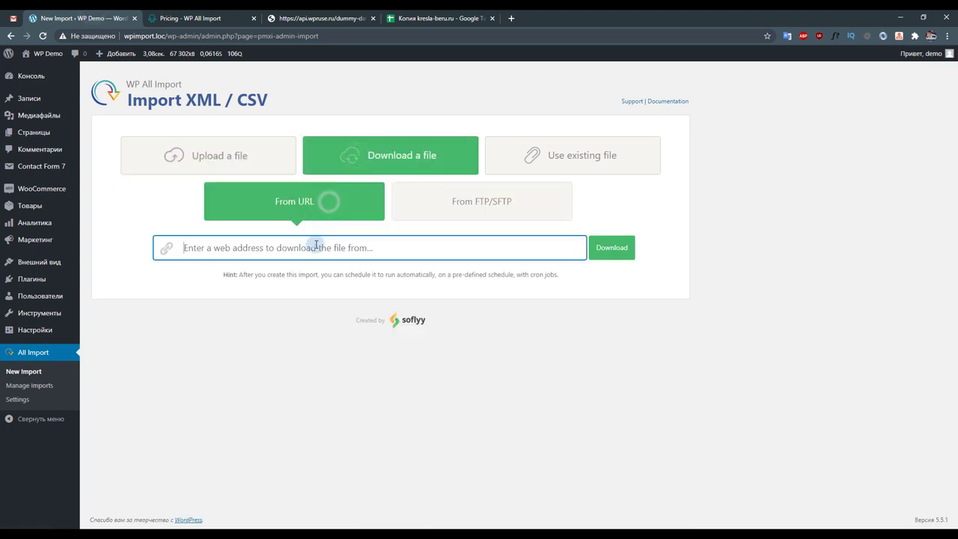
{"action": "key", "text": "ctrl+v"}
{"action": "left_click", "coordinate": [611, 247]}
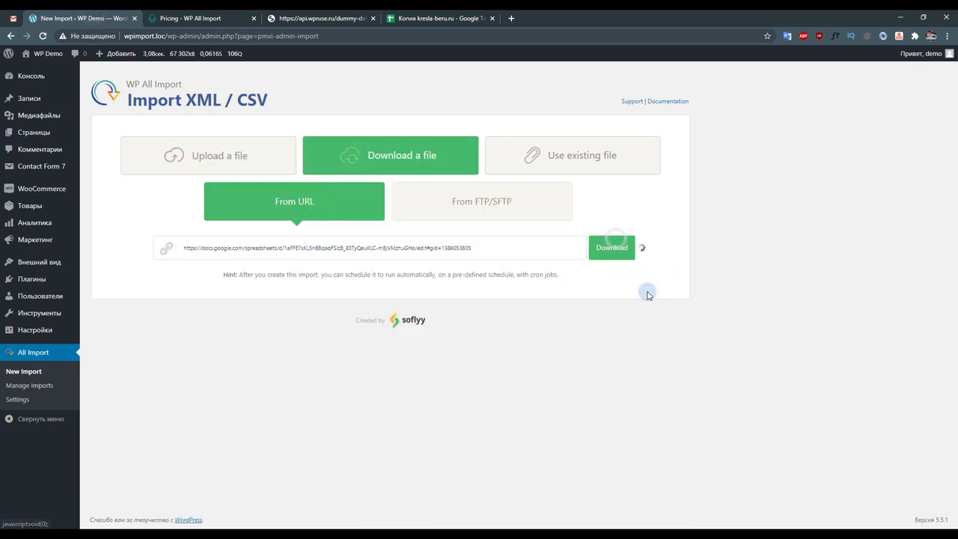
{"action": "left_click", "coordinate": [408, 18]}
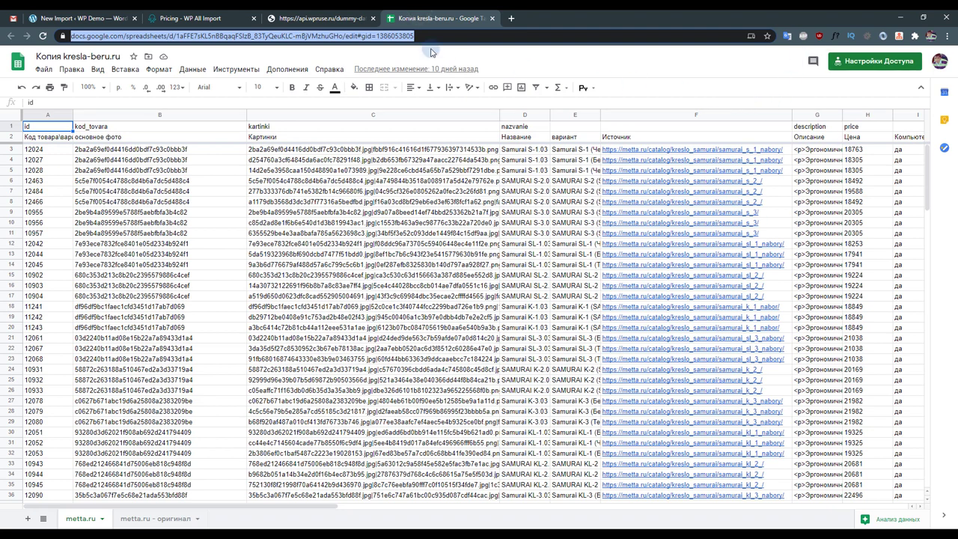
Set the Create new item type to WooCommerce Products, keeping New Items.
{"action": "left_click", "coordinate": [58, 16]}
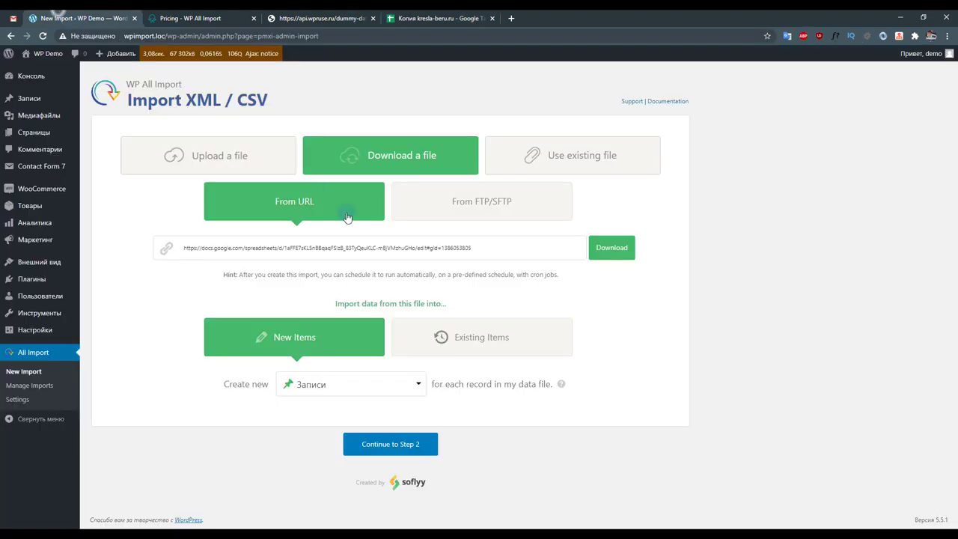
{"action": "left_click", "coordinate": [391, 385]}
{"action": "scroll", "coordinate": [384, 393], "scroll_direction": "down", "scroll_amount": 3}
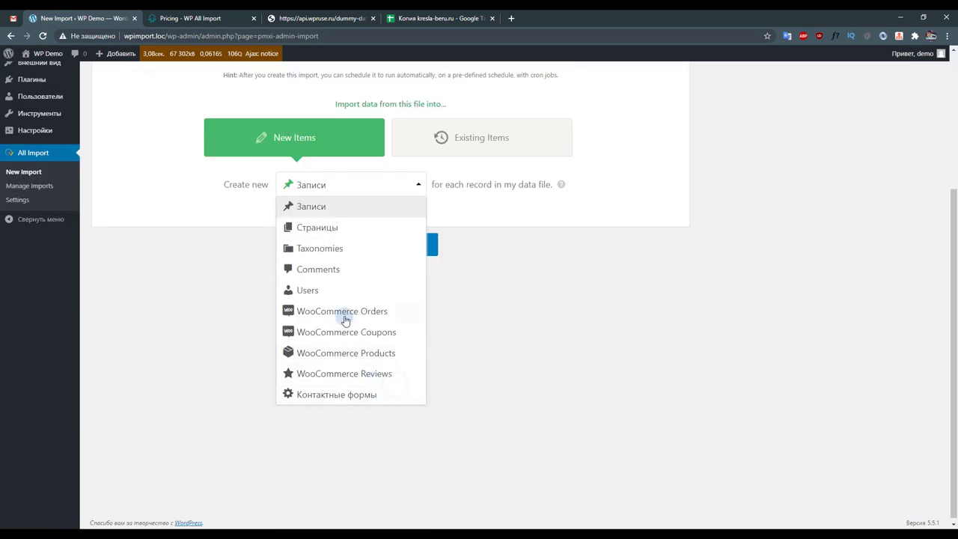
{"action": "left_click", "coordinate": [345, 353]}
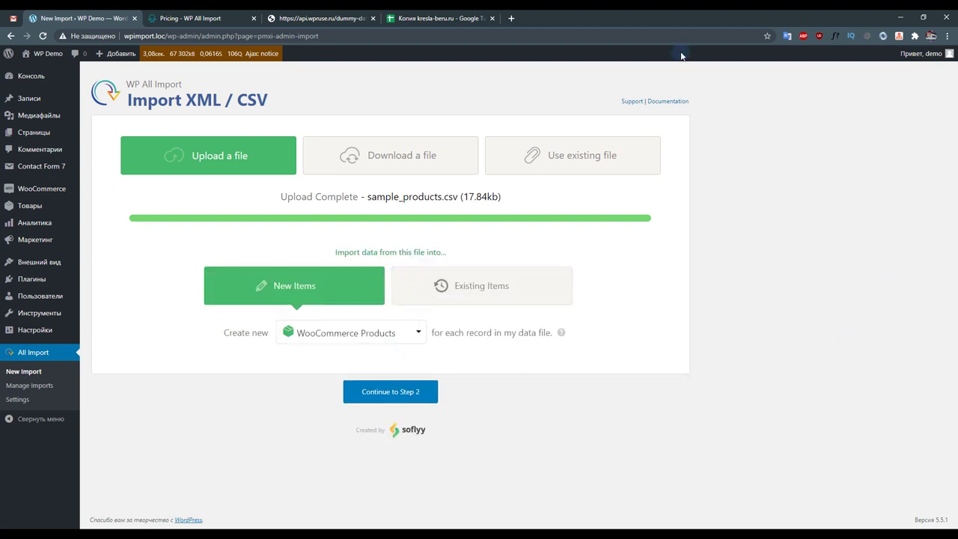
{"action": "left_click", "coordinate": [411, 332]}
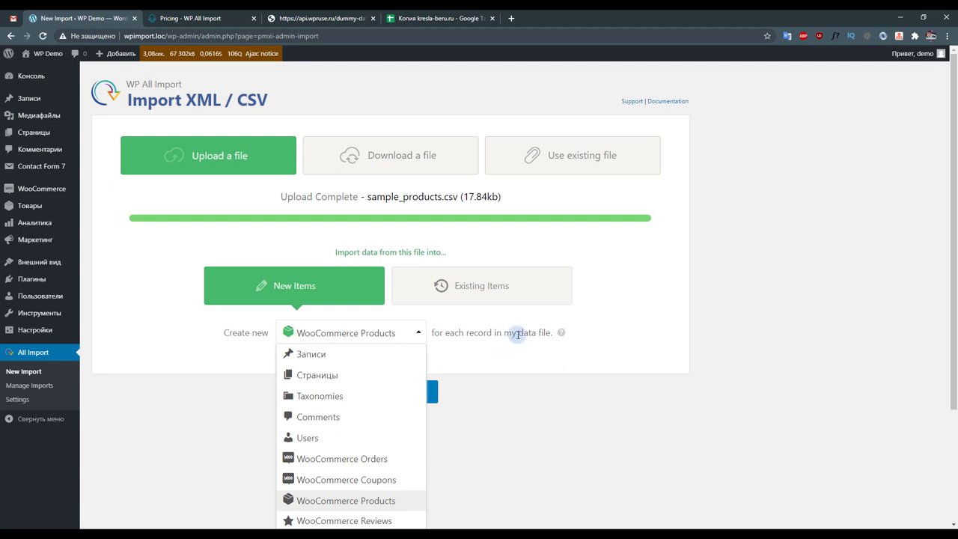
{"action": "scroll", "coordinate": [498, 333], "scroll_direction": "down", "scroll_amount": 2}
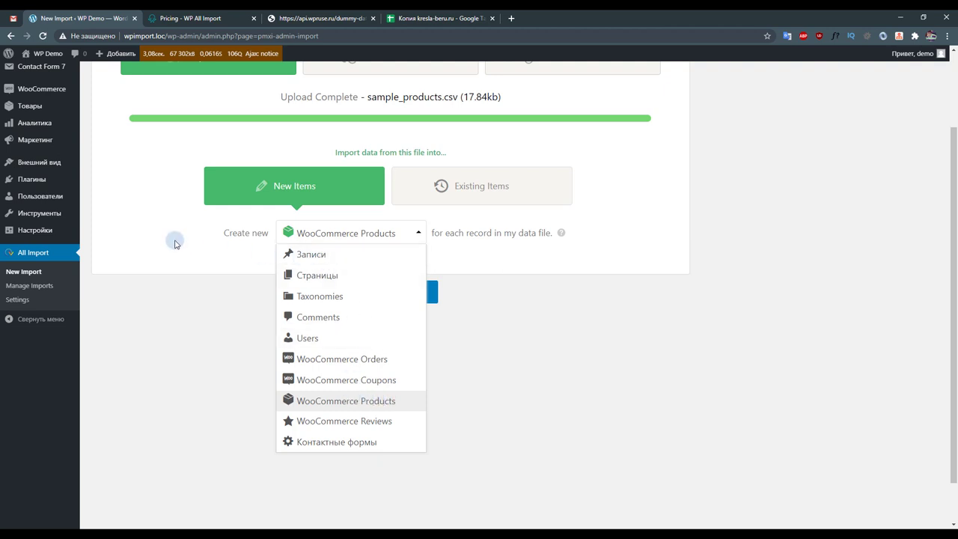
{"action": "scroll", "coordinate": [50, 247], "scroll_direction": "up", "scroll_amount": 2}
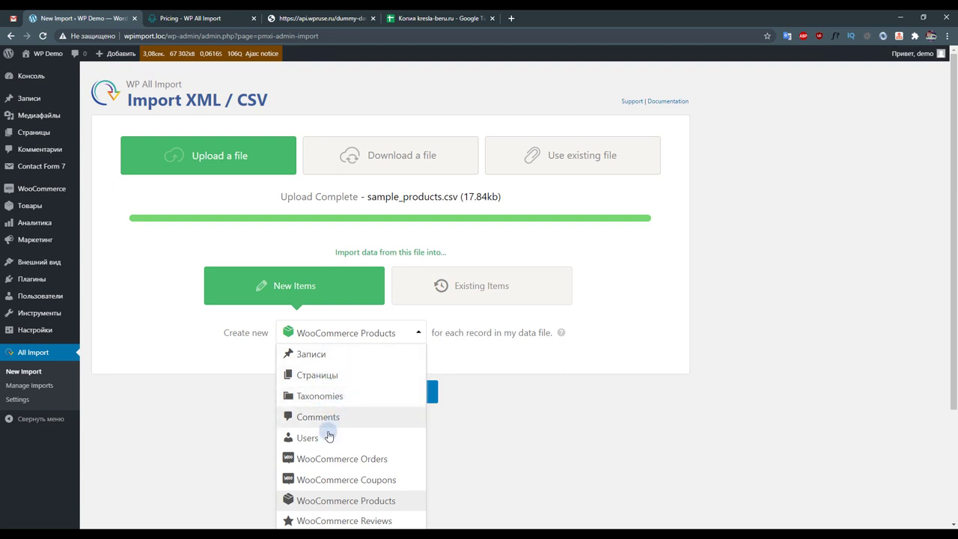
{"action": "scroll", "coordinate": [327, 434], "scroll_direction": "down", "scroll_amount": 2}
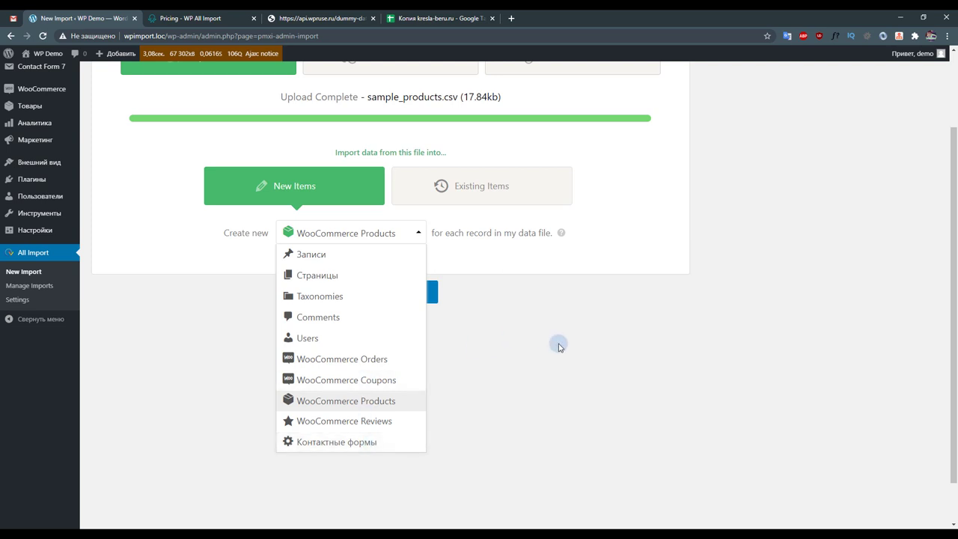
Continue to Step 2 and inspect the record's fields, image URLs and Color/Size attributes.
{"action": "left_click", "coordinate": [382, 400]}
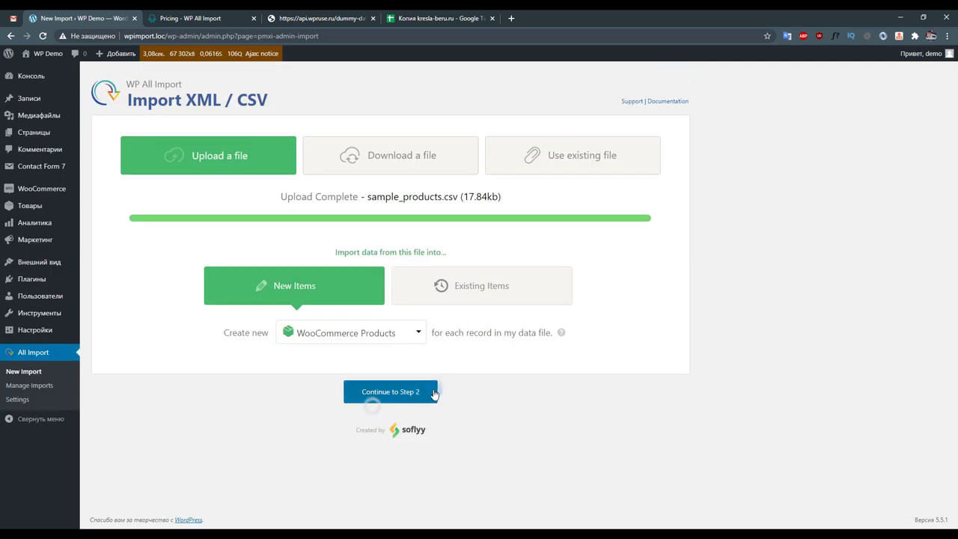
{"action": "left_click", "coordinate": [410, 394]}
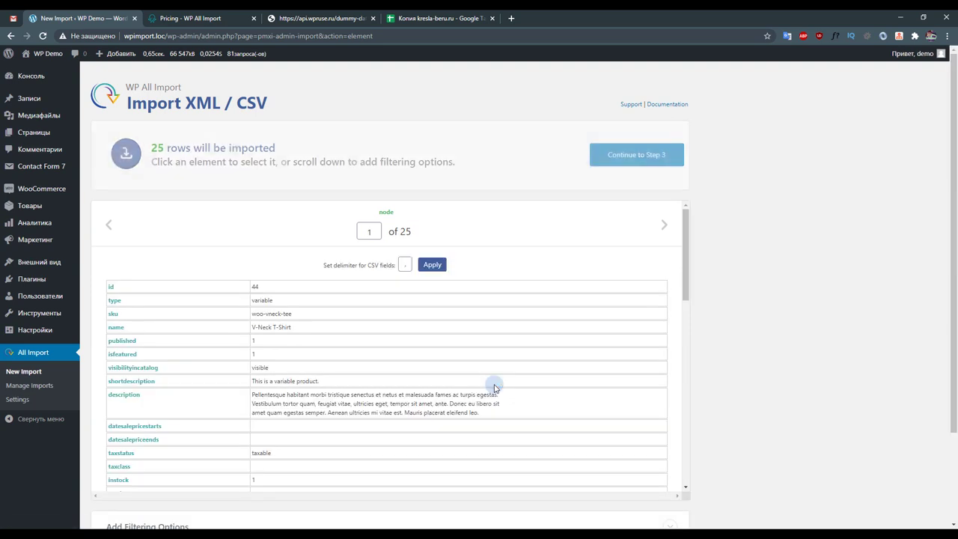
{"action": "scroll", "coordinate": [750, 293], "scroll_direction": "down", "scroll_amount": 2}
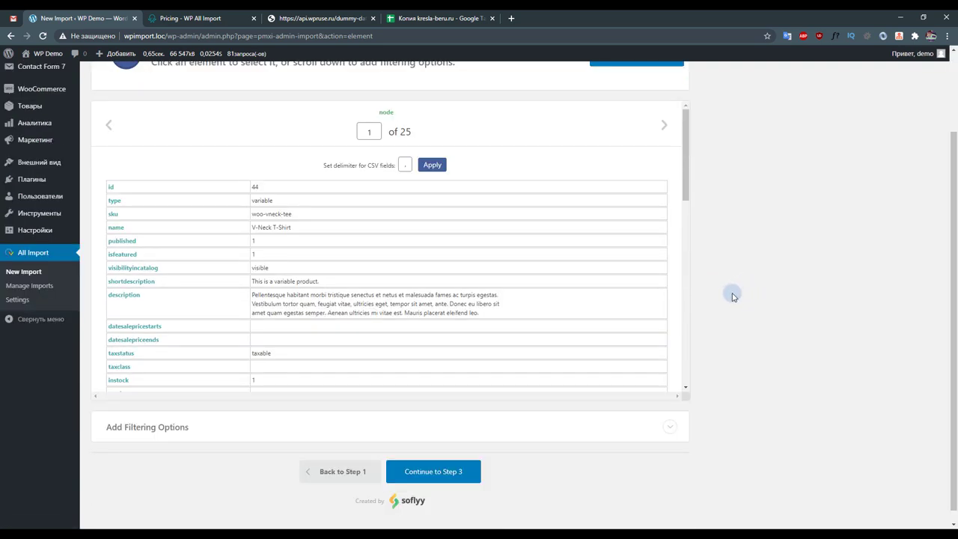
{"action": "scroll", "coordinate": [393, 321], "scroll_direction": "up", "scroll_amount": 1}
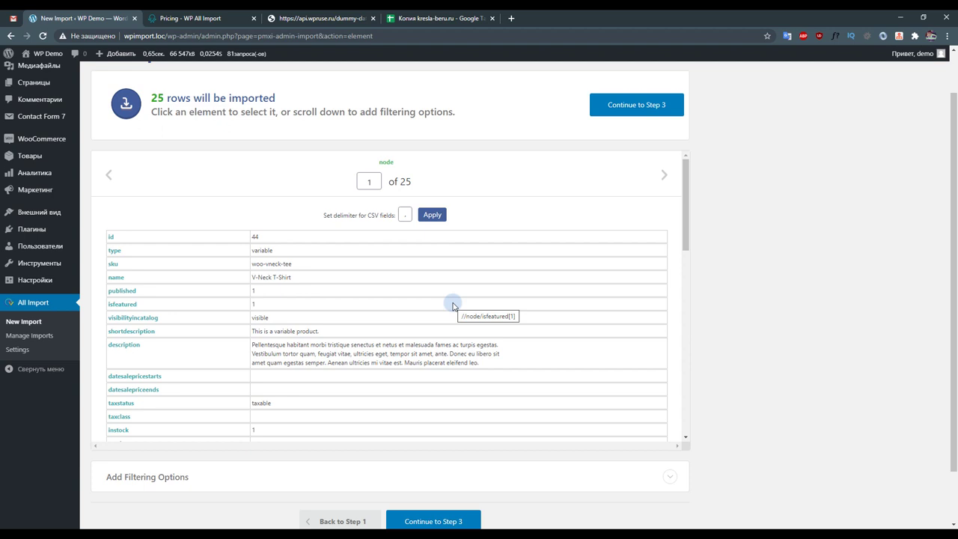
{"action": "scroll", "coordinate": [453, 305], "scroll_direction": "down", "scroll_amount": 2}
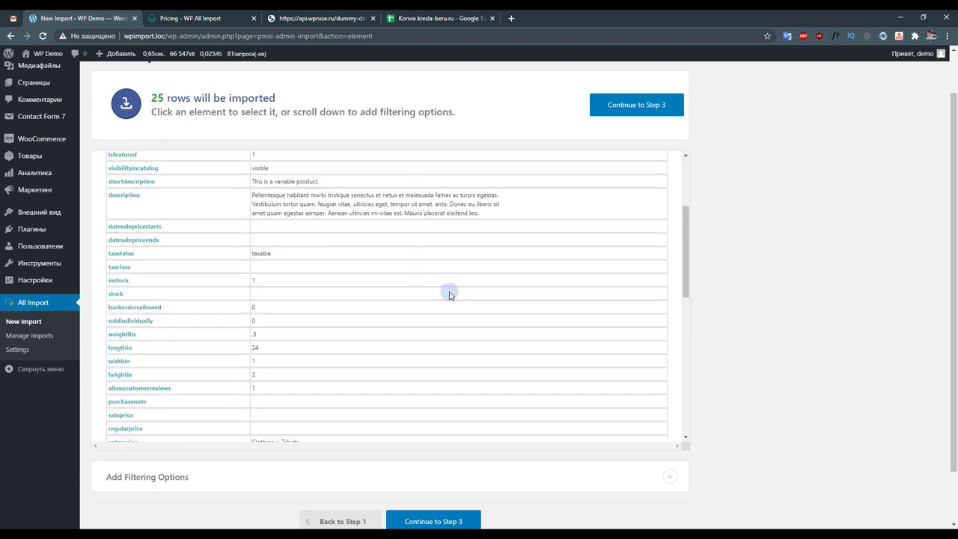
{"action": "scroll", "coordinate": [450, 299], "scroll_direction": "down", "scroll_amount": 3}
{"action": "scroll", "coordinate": [449, 292], "scroll_direction": "down", "scroll_amount": 4}
{"action": "scroll", "coordinate": [449, 292], "scroll_direction": "down", "scroll_amount": 1}
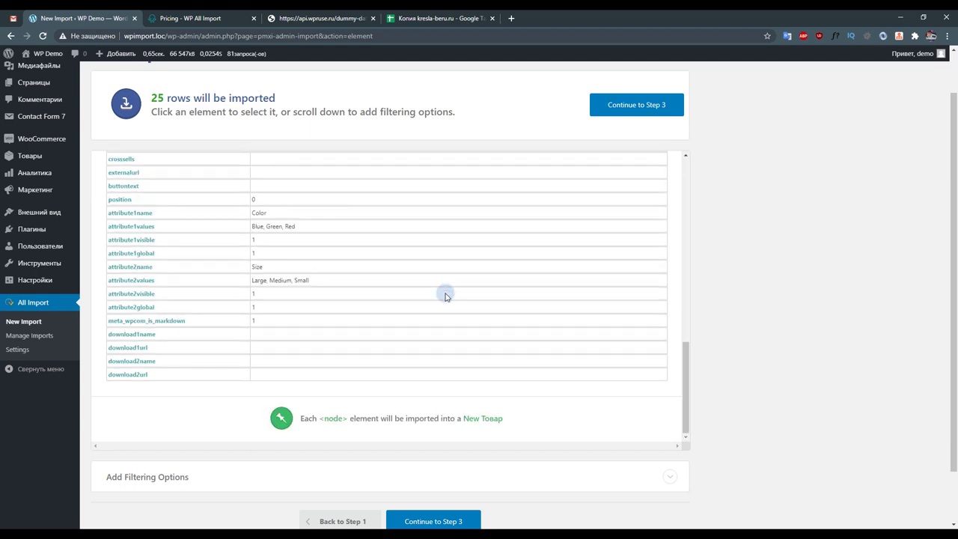
{"action": "scroll", "coordinate": [404, 304], "scroll_direction": "up", "scroll_amount": 6}
{"action": "scroll", "coordinate": [384, 295], "scroll_direction": "up", "scroll_amount": 3}
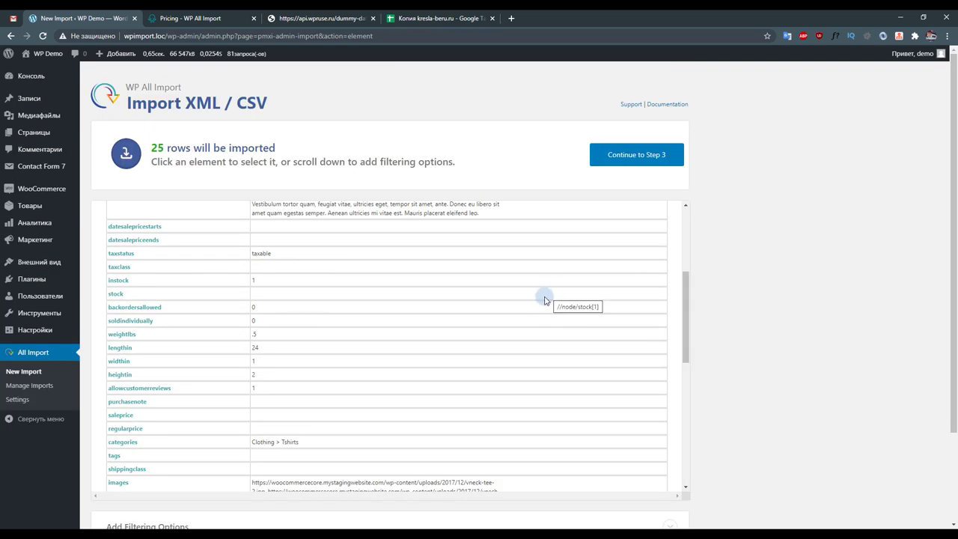
{"action": "scroll", "coordinate": [479, 307], "scroll_direction": "down", "scroll_amount": 5}
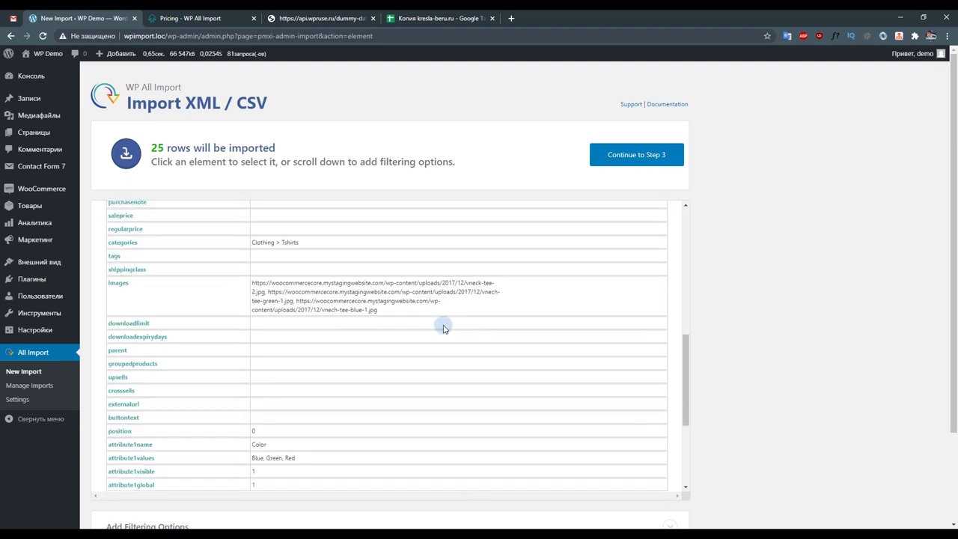
{"action": "scroll", "coordinate": [449, 325], "scroll_direction": "down", "scroll_amount": 1}
{"action": "scroll", "coordinate": [779, 326], "scroll_direction": "down", "scroll_amount": 2}
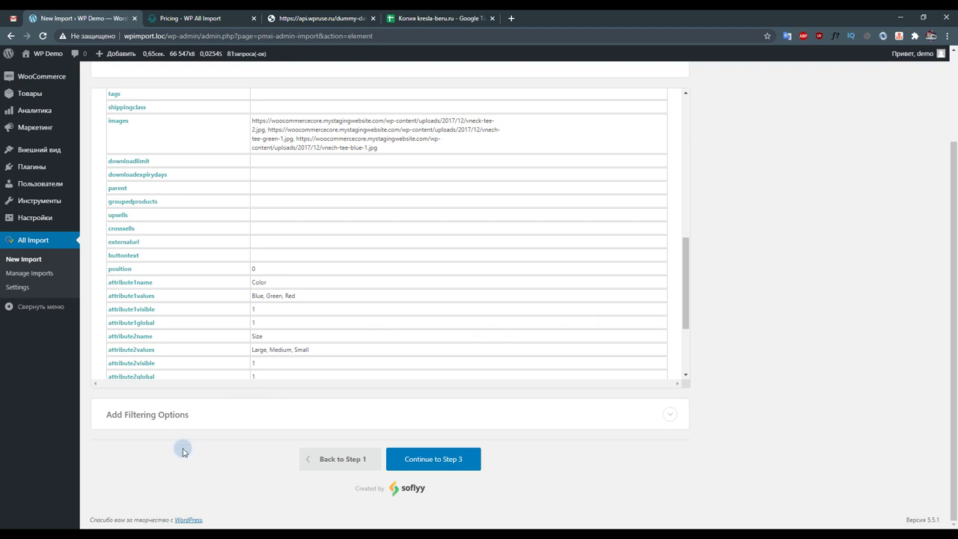
Open the filtering options and set element categories[1] with rule not equals.
{"action": "left_click", "coordinate": [178, 415]}
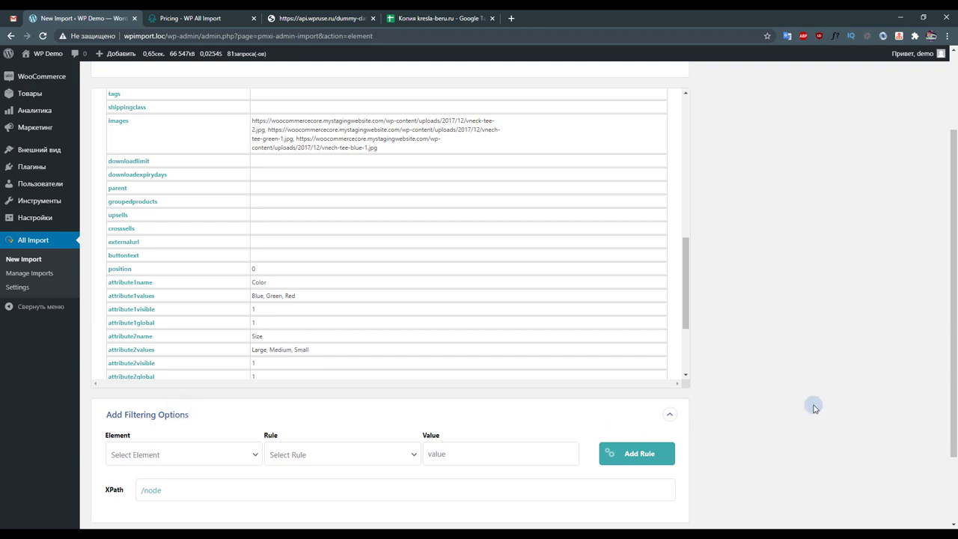
{"action": "scroll", "coordinate": [814, 391], "scroll_direction": "down", "scroll_amount": 2}
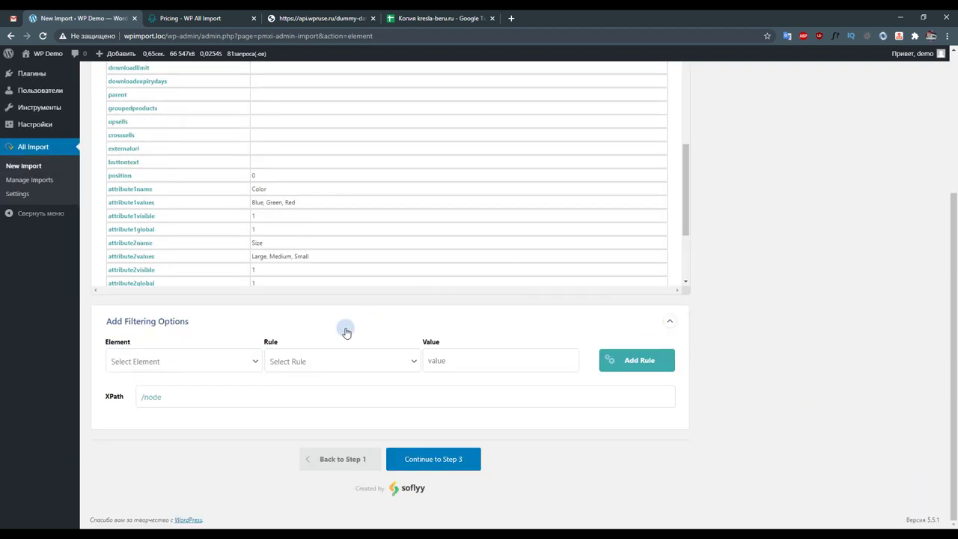
{"action": "left_click", "coordinate": [207, 365]}
{"action": "scroll", "coordinate": [198, 300], "scroll_direction": "down", "scroll_amount": 1}
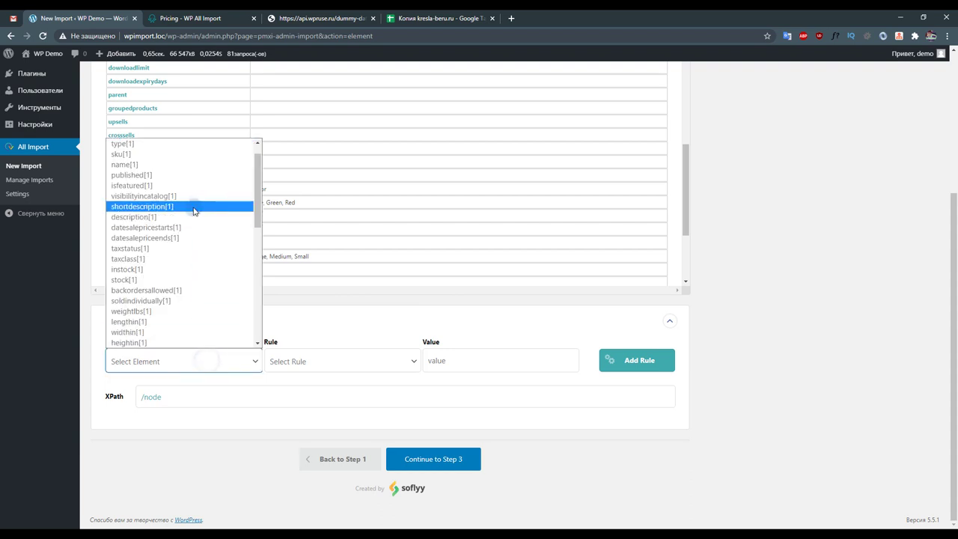
{"action": "left_click", "coordinate": [196, 270]}
{"action": "left_click", "coordinate": [330, 361]}
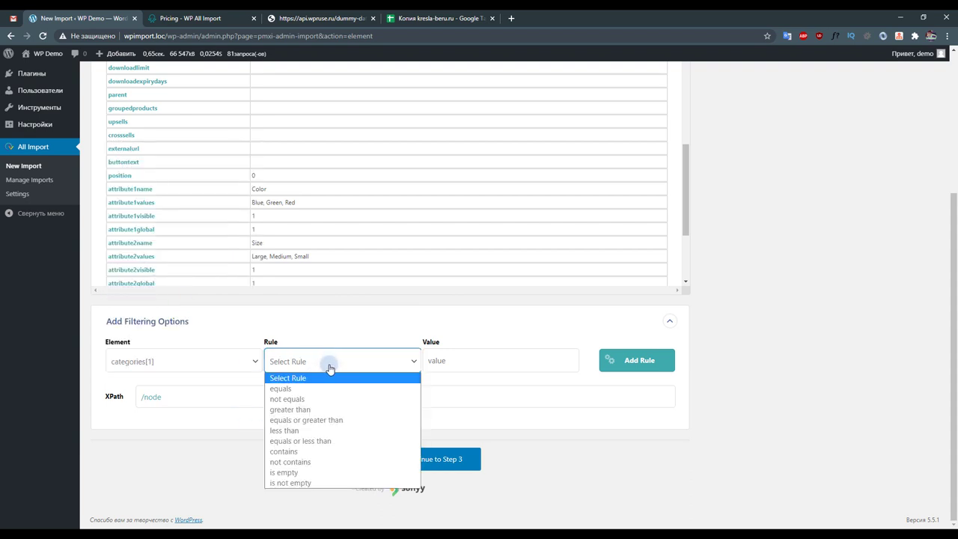
{"action": "left_click", "coordinate": [316, 399]}
Enter Tshirts as the filter value and add the rule.
{"action": "scroll", "coordinate": [317, 315], "scroll_direction": "up", "scroll_amount": 5}
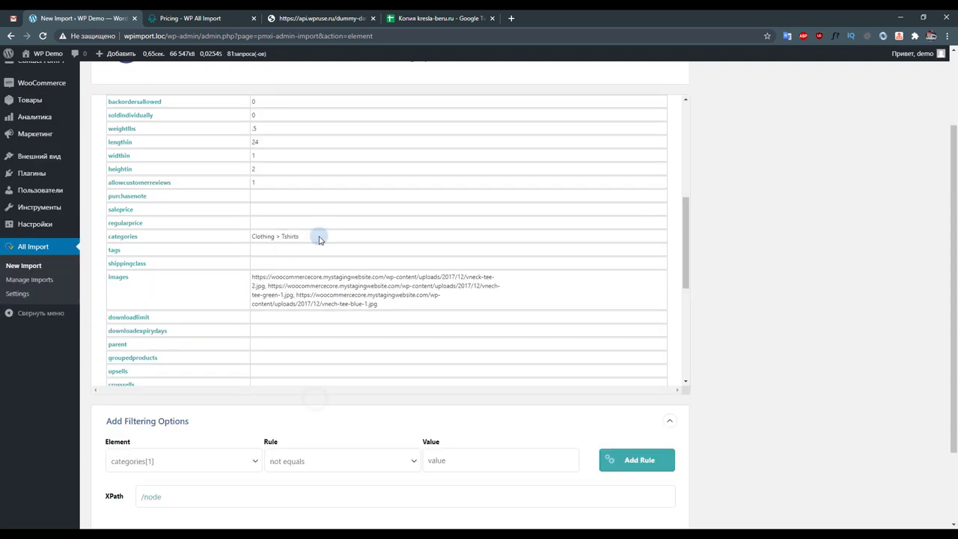
{"action": "mouse_move", "coordinate": [314, 236]}
{"action": "left_mouse_down"}
{"action": "mouse_move", "coordinate": [284, 238]}
{"action": "mouse_move", "coordinate": [280, 247]}
{"action": "left_mouse_up"}
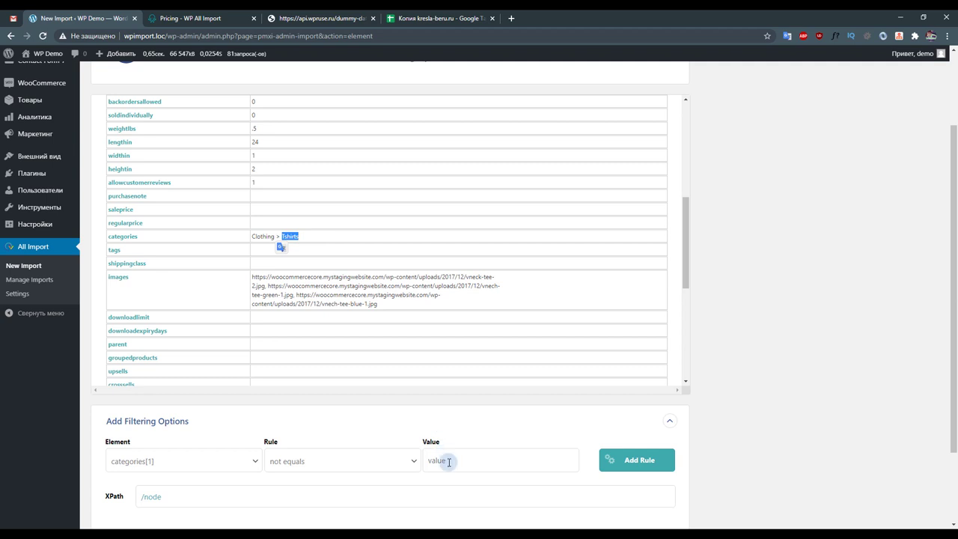
{"action": "left_click_drag", "start_coordinate": [280, 247], "coordinate": [446, 460]}
{"action": "scroll", "coordinate": [507, 462], "scroll_direction": "down", "scroll_amount": 2}
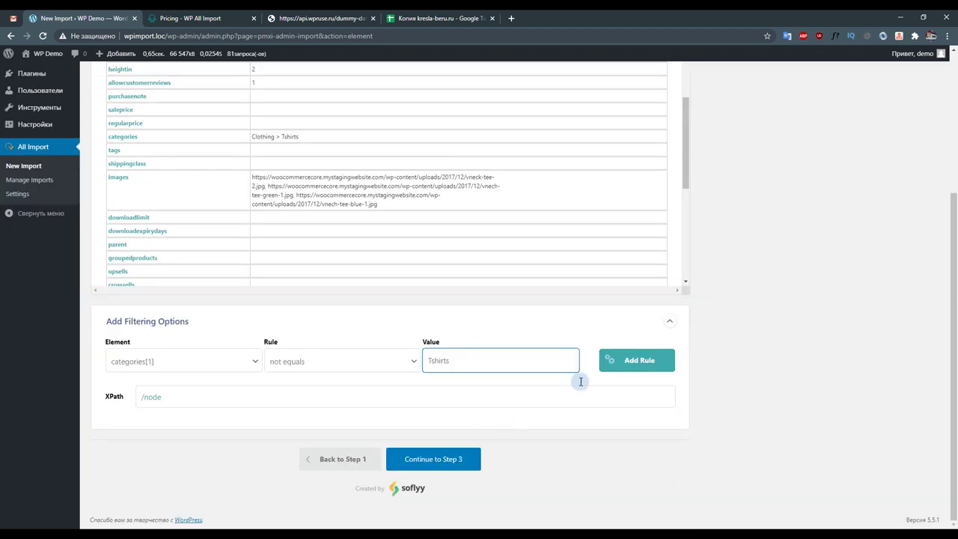
{"action": "left_click", "coordinate": [637, 360]}
{"action": "scroll", "coordinate": [479, 447], "scroll_direction": "down", "scroll_amount": 3}
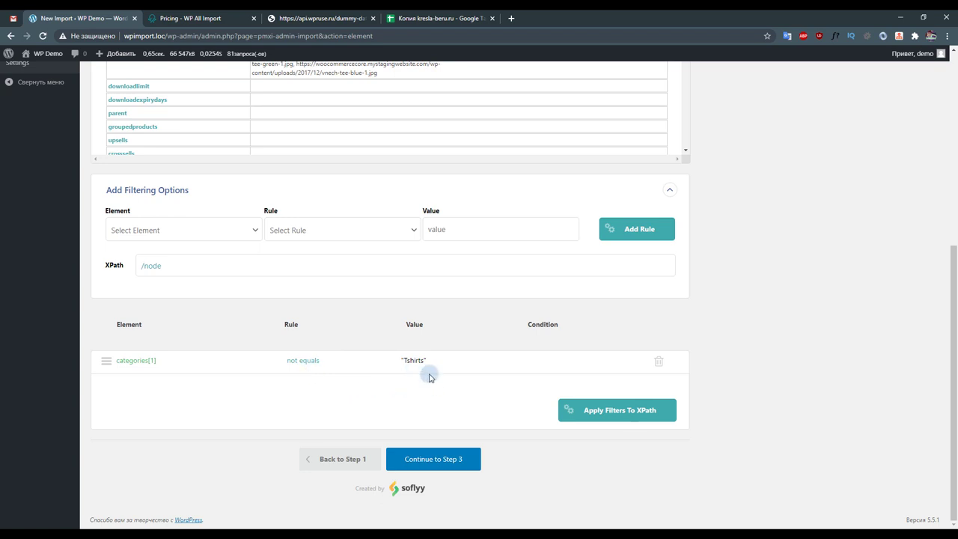
{"action": "left_click", "coordinate": [591, 409]}
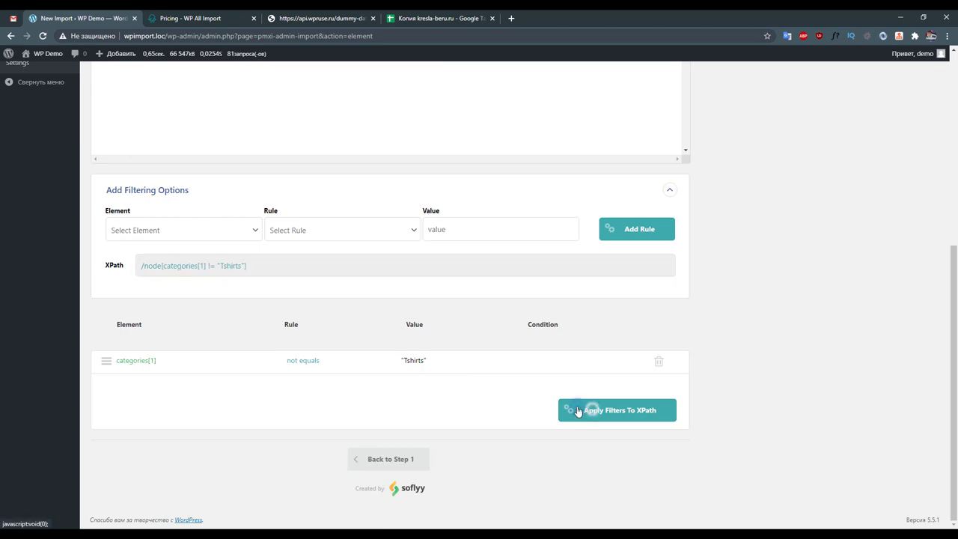
{"action": "scroll", "coordinate": [466, 326], "scroll_direction": "up", "scroll_amount": 2}
{"action": "scroll", "coordinate": [486, 352], "scroll_direction": "down", "scroll_amount": 2}
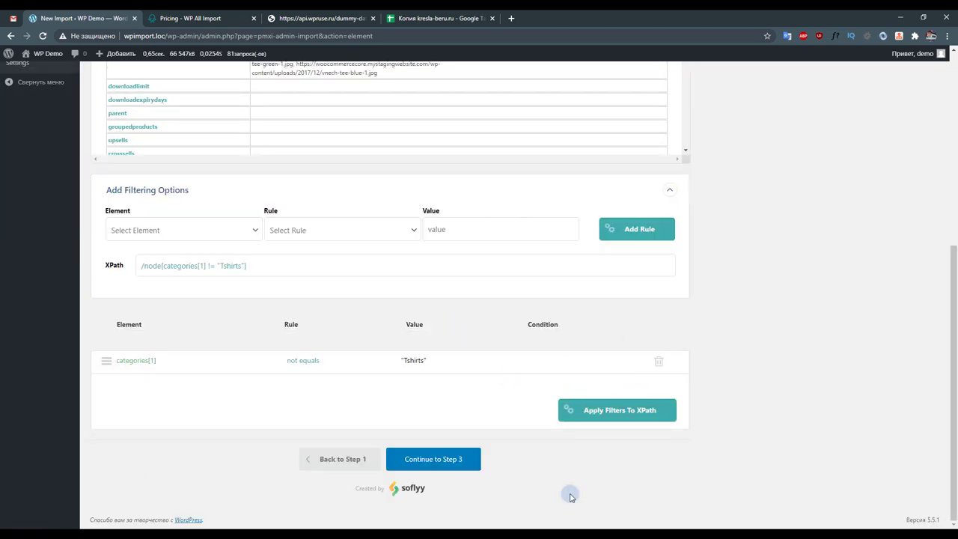
{"action": "scroll", "coordinate": [556, 358], "scroll_direction": "up", "scroll_amount": 2}
{"action": "scroll", "coordinate": [556, 359], "scroll_direction": "up", "scroll_amount": 3}
{"action": "scroll", "coordinate": [385, 269], "scroll_direction": "up", "scroll_amount": 5}
{"action": "scroll", "coordinate": [359, 299], "scroll_direction": "up", "scroll_amount": 3}
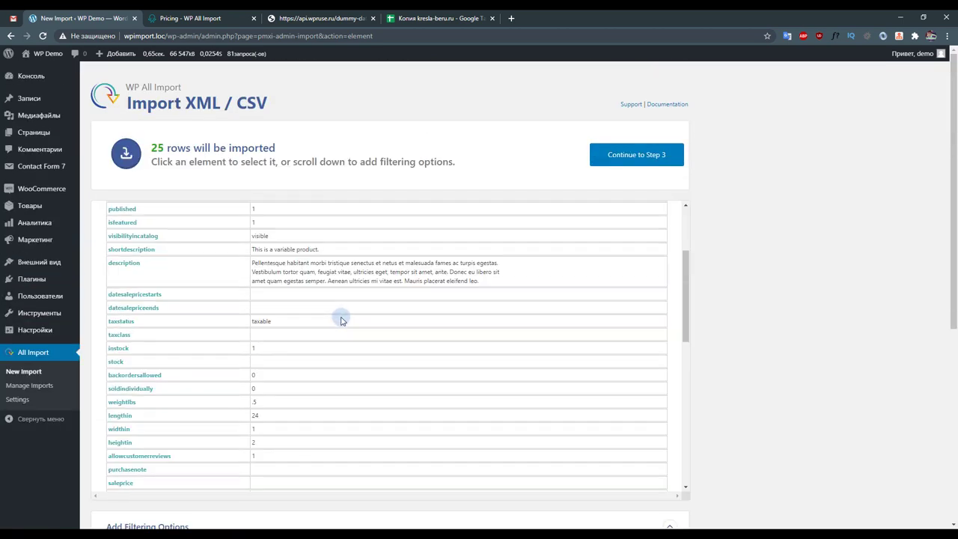
{"action": "scroll", "coordinate": [344, 322], "scroll_direction": "up", "scroll_amount": 3}
{"action": "scroll", "coordinate": [808, 381], "scroll_direction": "down", "scroll_amount": 2}
{"action": "scroll", "coordinate": [330, 257], "scroll_direction": "down", "scroll_amount": 2}
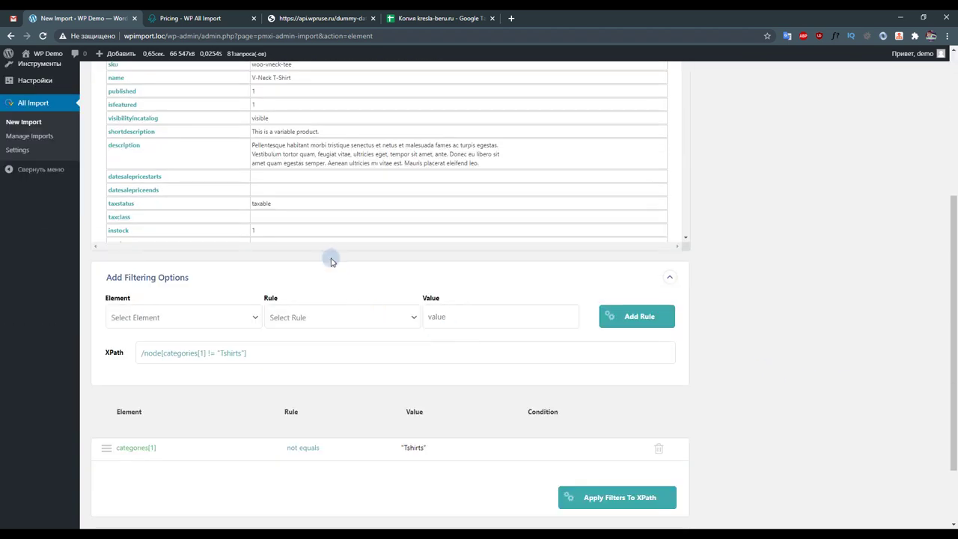
{"action": "scroll", "coordinate": [322, 288], "scroll_direction": "up", "scroll_amount": 2}
{"action": "scroll", "coordinate": [300, 269], "scroll_direction": "up", "scroll_amount": 1}
{"action": "scroll", "coordinate": [285, 266], "scroll_direction": "down", "scroll_amount": 2}
{"action": "scroll", "coordinate": [322, 329], "scroll_direction": "down", "scroll_amount": 2}
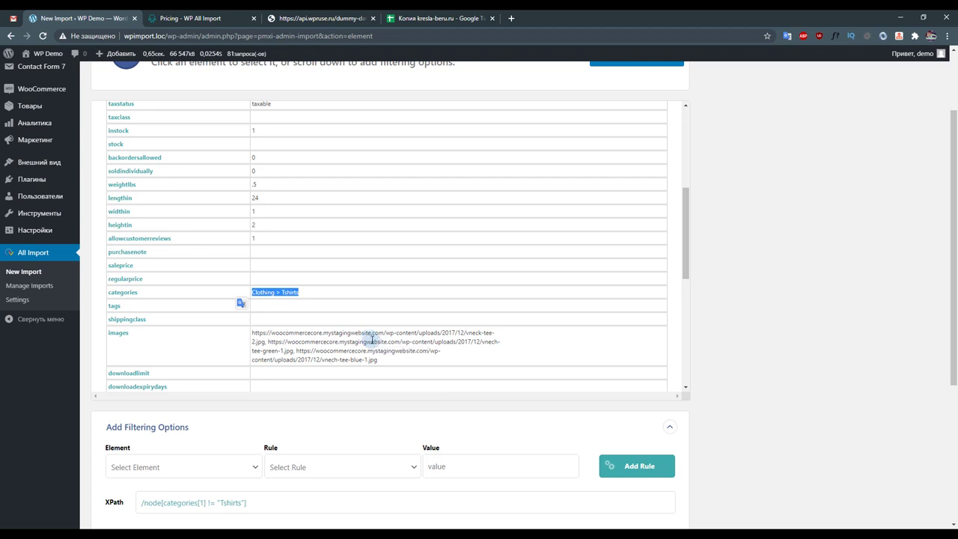
{"action": "scroll", "coordinate": [353, 359], "scroll_direction": "down", "scroll_amount": 2}
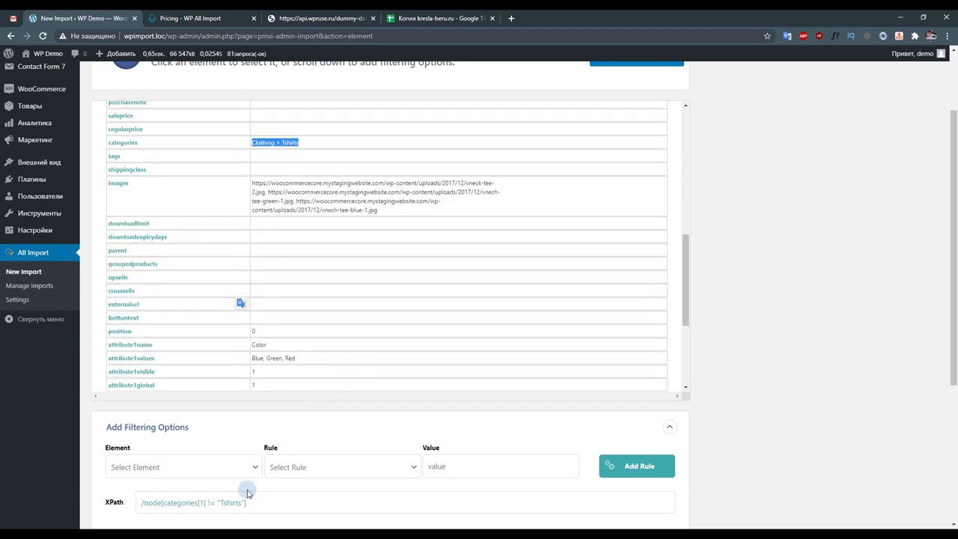
{"action": "double_click", "coordinate": [231, 503]}
{"action": "type", "text": "Clothing > Tshirts"}
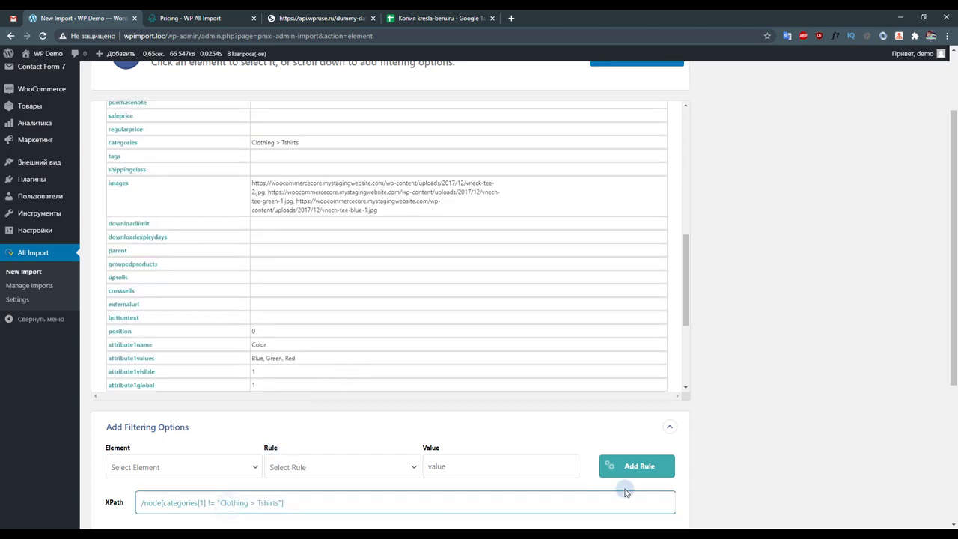
{"action": "scroll", "coordinate": [524, 337], "scroll_direction": "down", "scroll_amount": 2}
{"action": "scroll", "coordinate": [524, 336], "scroll_direction": "up", "scroll_amount": 4}
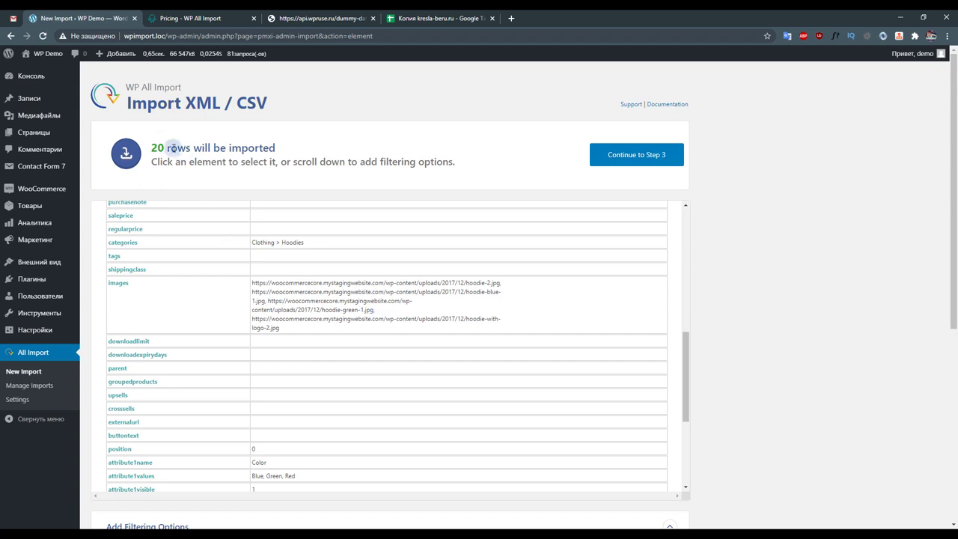
{"action": "left_click_drag", "start_coordinate": [141, 147], "coordinate": [164, 148]}
{"action": "scroll", "coordinate": [359, 312], "scroll_direction": "up", "scroll_amount": 3}
{"action": "scroll", "coordinate": [357, 312], "scroll_direction": "down", "scroll_amount": 2}
{"action": "scroll", "coordinate": [329, 284], "scroll_direction": "down", "scroll_amount": 1}
{"action": "left_click_drag", "start_coordinate": [315, 241], "coordinate": [247, 242]}
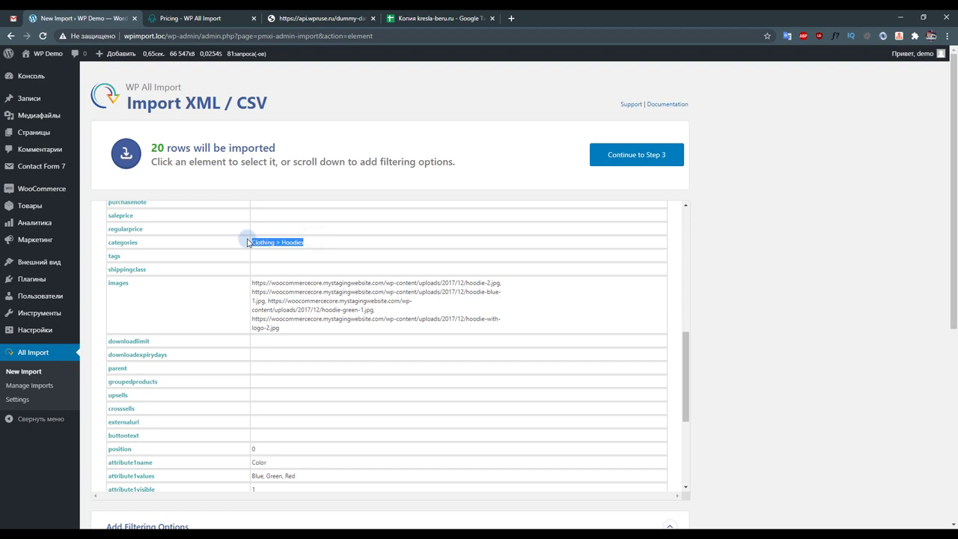
{"action": "left_click_drag", "start_coordinate": [247, 242], "coordinate": [248, 243]}
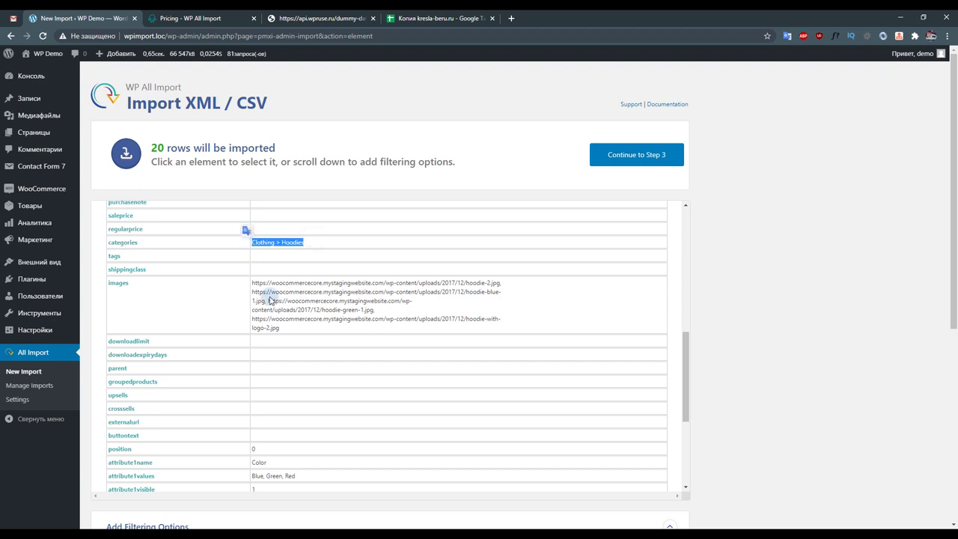
{"action": "scroll", "coordinate": [300, 338], "scroll_direction": "down", "scroll_amount": 4}
{"action": "scroll", "coordinate": [273, 416], "scroll_direction": "down", "scroll_amount": 3}
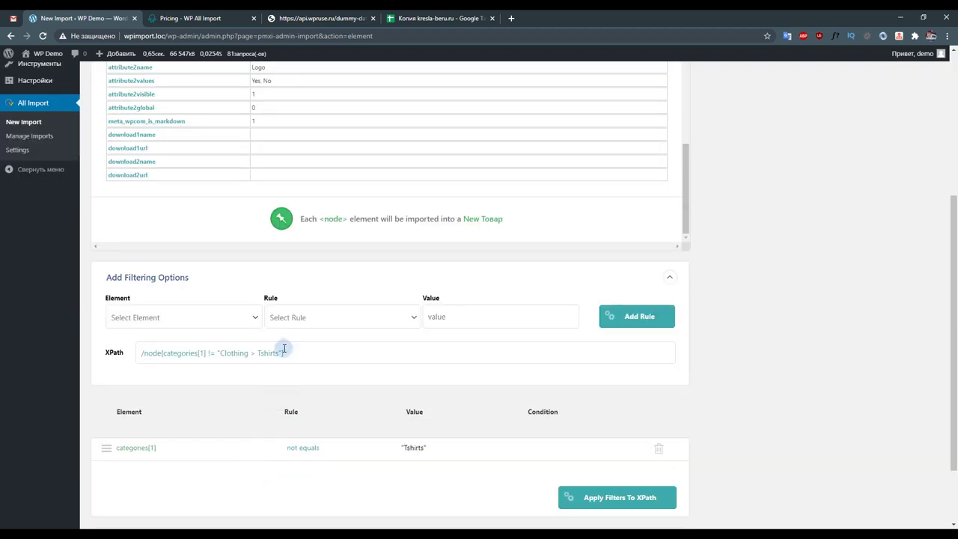
{"action": "left_click_drag", "start_coordinate": [279, 351], "coordinate": [228, 360]}
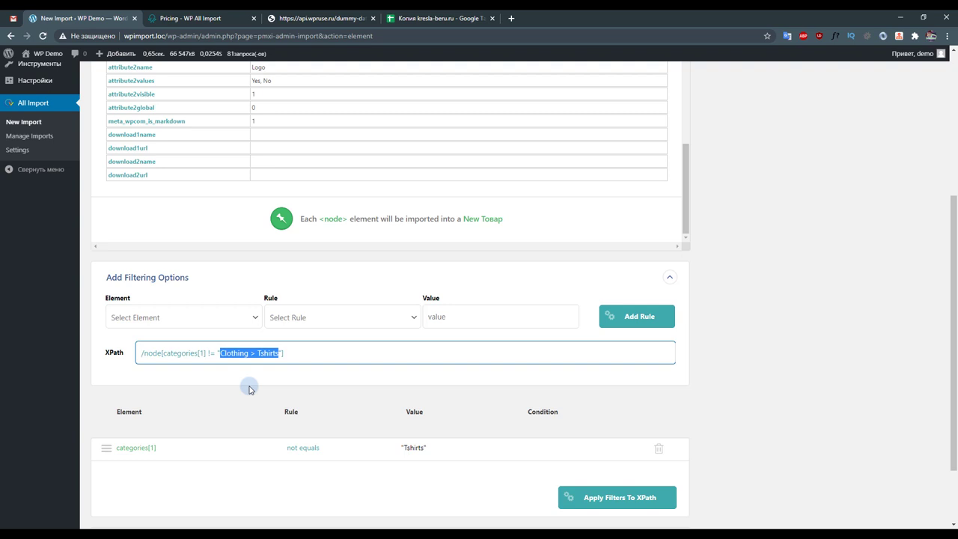
{"action": "scroll", "coordinate": [528, 377], "scroll_direction": "up", "scroll_amount": 5}
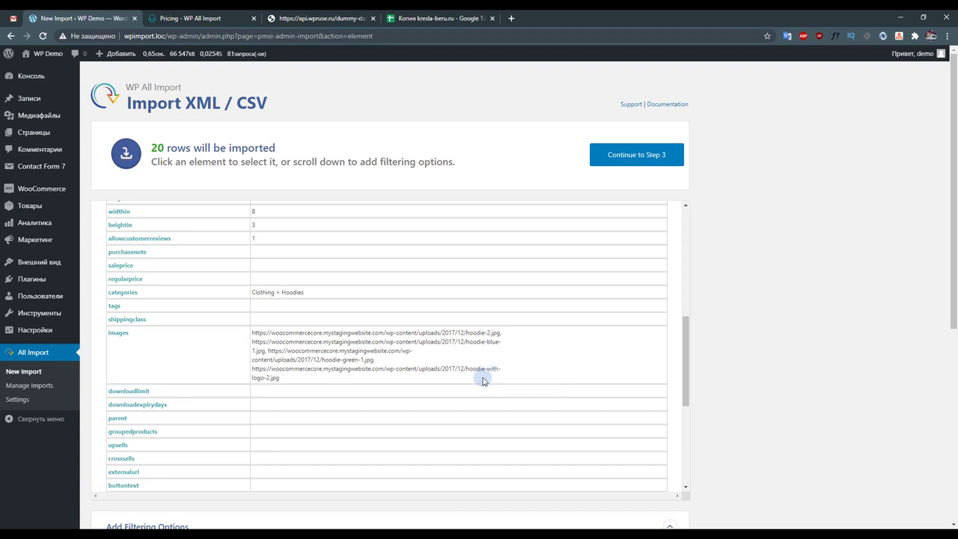
Continue to Step 3 and look over the template page.
{"action": "left_click", "coordinate": [625, 162]}
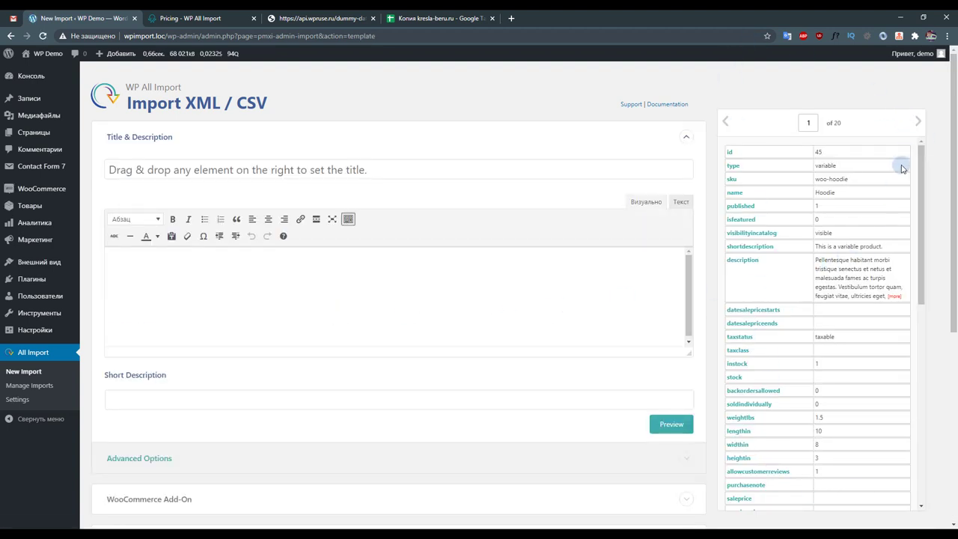
{"action": "scroll", "coordinate": [895, 203], "scroll_direction": "down", "scroll_amount": 3}
{"action": "scroll", "coordinate": [876, 247], "scroll_direction": "down", "scroll_amount": 4}
{"action": "scroll", "coordinate": [868, 258], "scroll_direction": "up", "scroll_amount": 5}
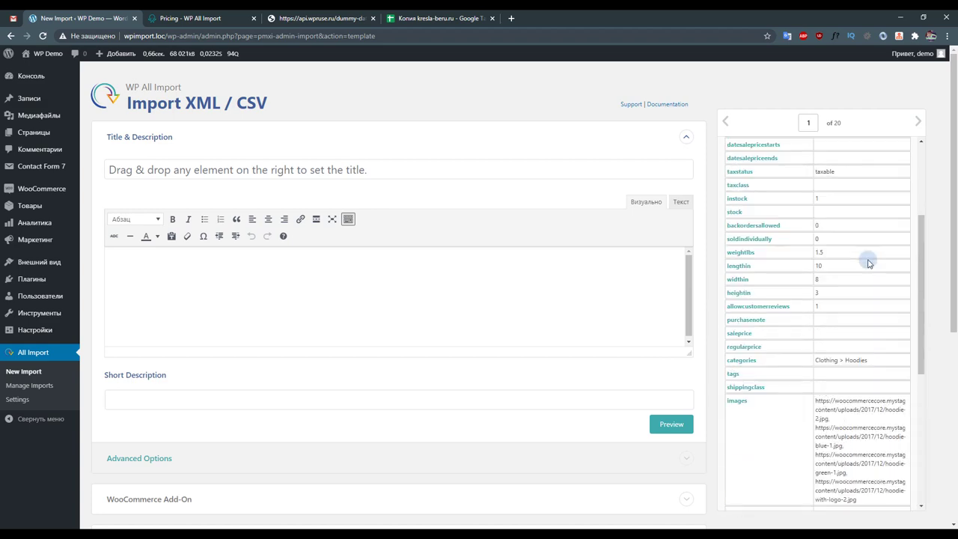
{"action": "scroll", "coordinate": [868, 262], "scroll_direction": "up", "scroll_amount": 3}
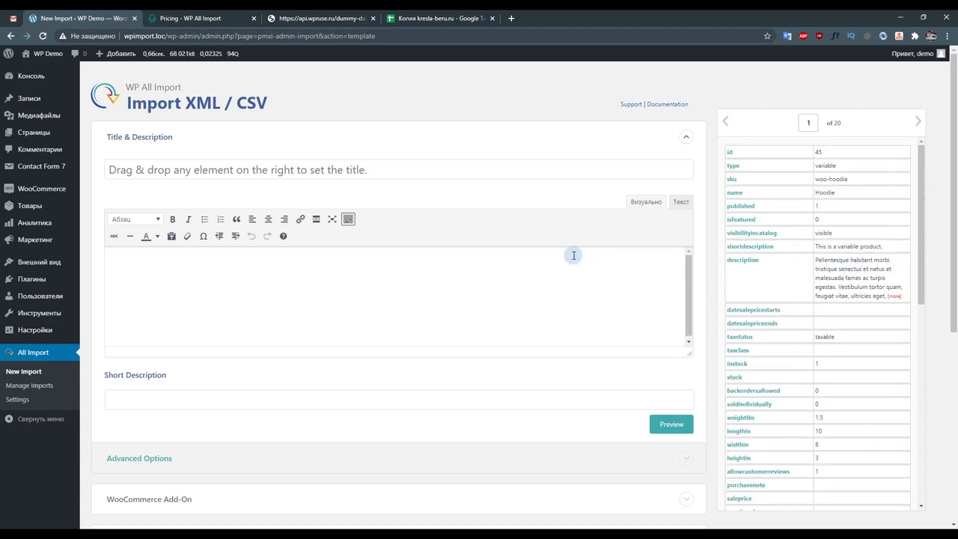
{"action": "scroll", "coordinate": [509, 202], "scroll_direction": "down", "scroll_amount": 1}
{"action": "scroll", "coordinate": [449, 161], "scroll_direction": "down", "scroll_amount": 2}
{"action": "scroll", "coordinate": [453, 171], "scroll_direction": "up", "scroll_amount": 3}
Map {name[1]} into the title and {description[1]} into the content and Short Description.
{"action": "left_click", "coordinate": [365, 170]}
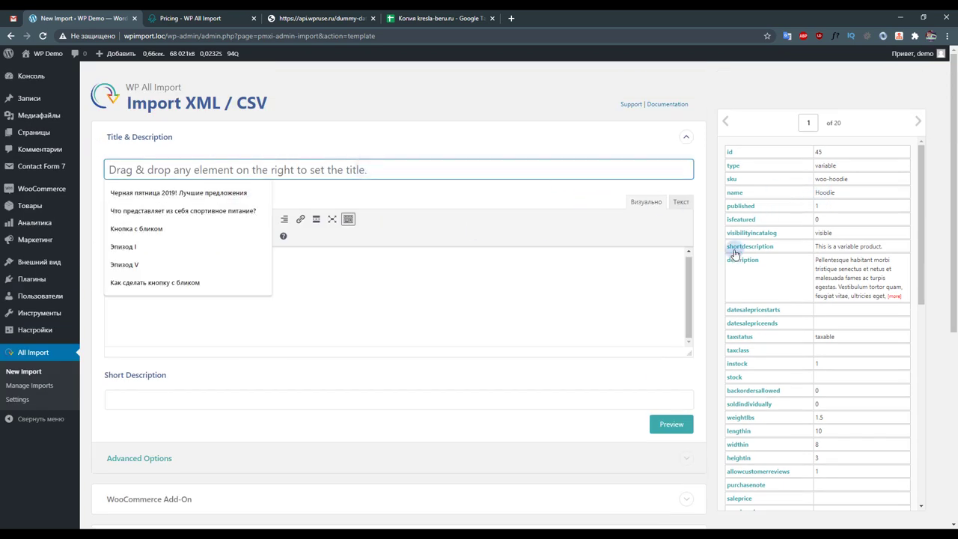
{"action": "left_click", "coordinate": [512, 186]}
{"action": "left_click_drag", "start_coordinate": [737, 192], "coordinate": [339, 171]}
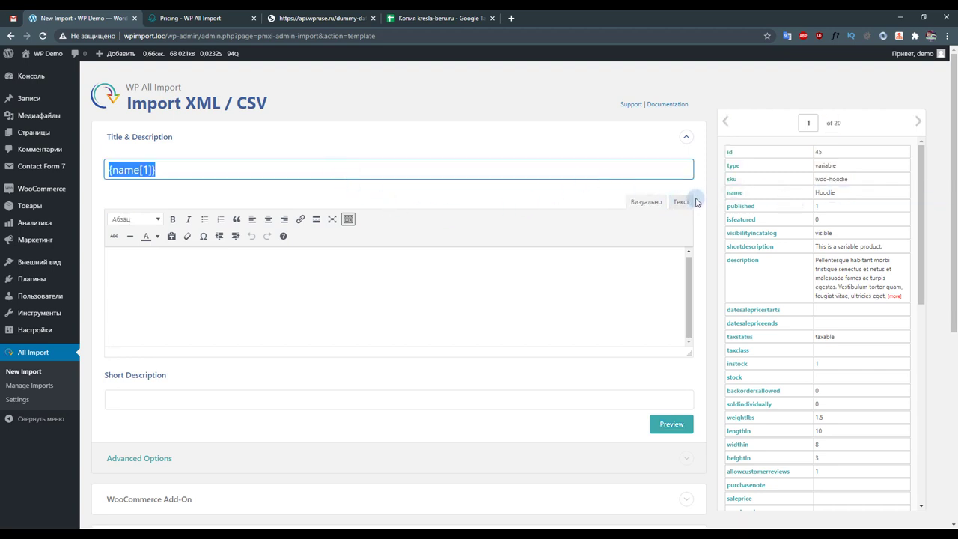
{"action": "mouse_move", "coordinate": [747, 260]}
{"action": "left_mouse_down"}
{"action": "mouse_move", "coordinate": [466, 287]}
{"action": "mouse_move", "coordinate": [250, 286]}
{"action": "left_mouse_up"}
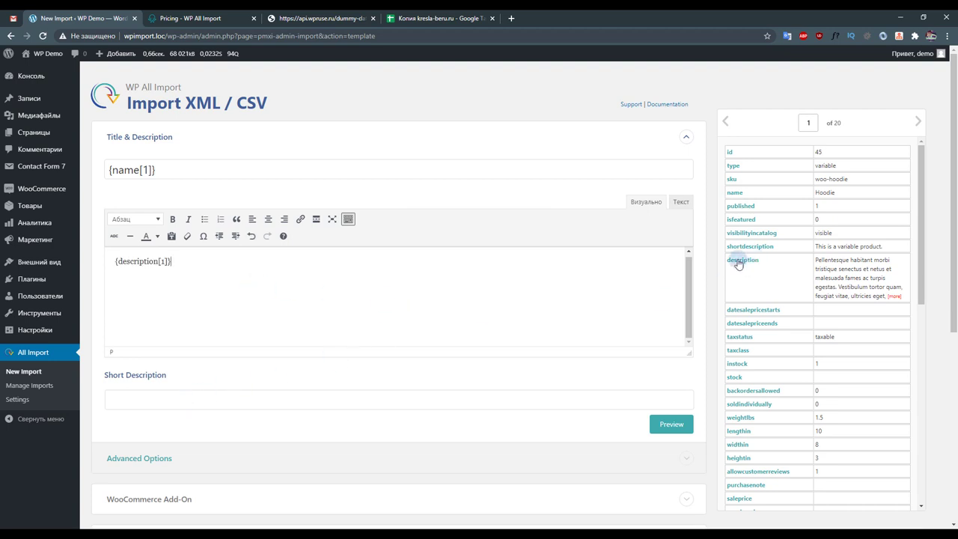
{"action": "left_click_drag", "start_coordinate": [738, 263], "coordinate": [132, 406]}
{"action": "scroll", "coordinate": [310, 384], "scroll_direction": "down", "scroll_amount": 1}
Expand the WooCommerce Add-On and map {regularprice[1]} into Regular Price.
{"action": "scroll", "coordinate": [277, 341], "scroll_direction": "down", "scroll_amount": 2}
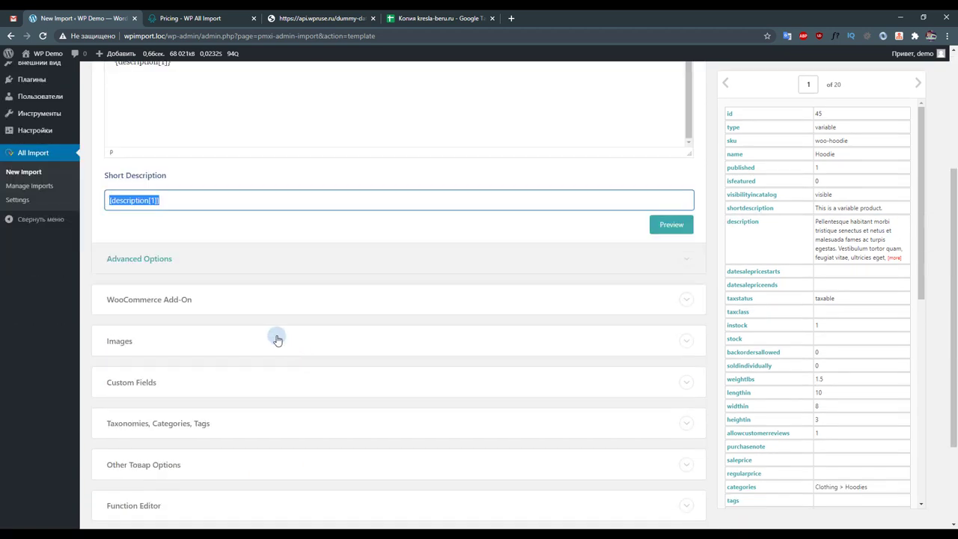
{"action": "left_click", "coordinate": [272, 299]}
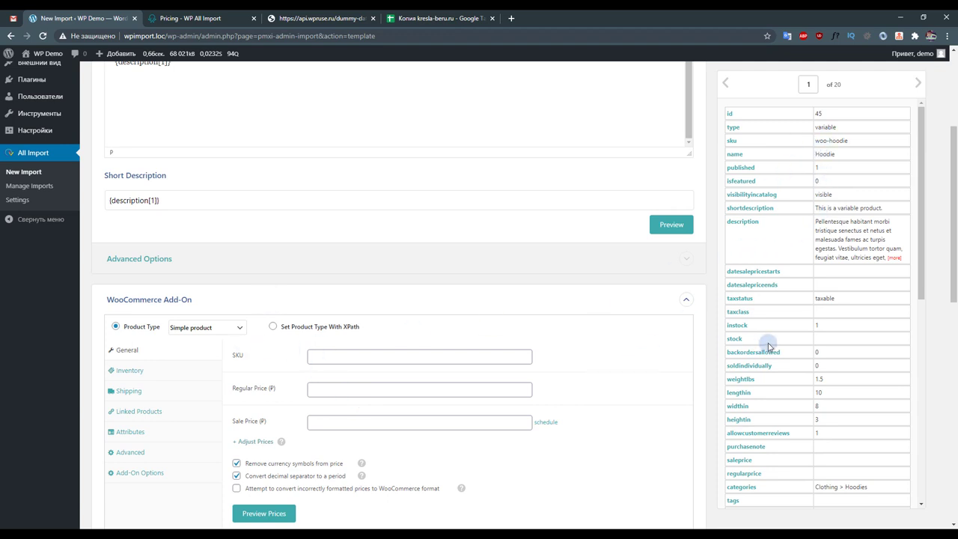
{"action": "scroll", "coordinate": [824, 358], "scroll_direction": "down", "scroll_amount": 1}
{"action": "mouse_move", "coordinate": [771, 473]}
{"action": "left_mouse_down"}
{"action": "mouse_move", "coordinate": [351, 309]}
{"action": "mouse_move", "coordinate": [335, 290]}
{"action": "left_mouse_up"}
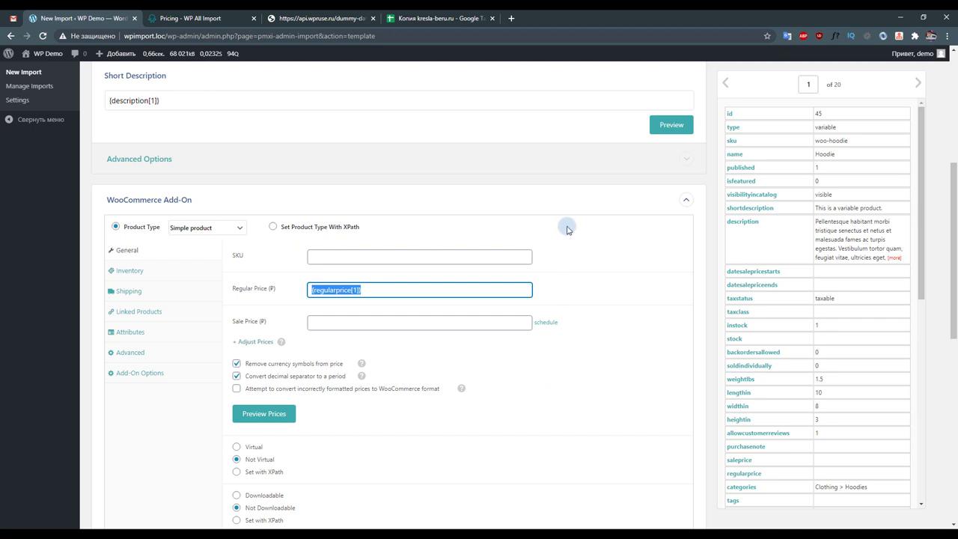
Browse the Inventory, Shipping, Linked Products, Attributes and Advanced tabs, then expand Images.
{"action": "left_click", "coordinate": [685, 199]}
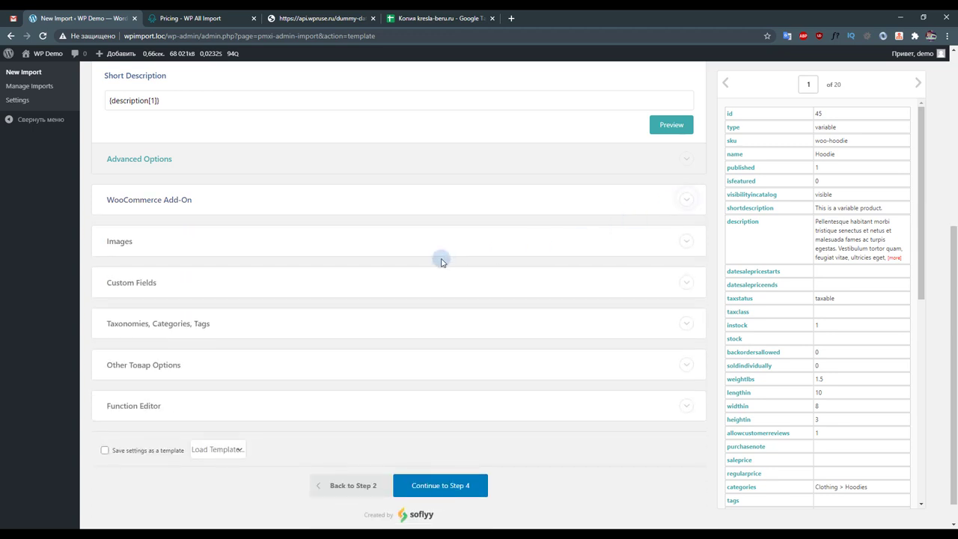
{"action": "left_click", "coordinate": [321, 201]}
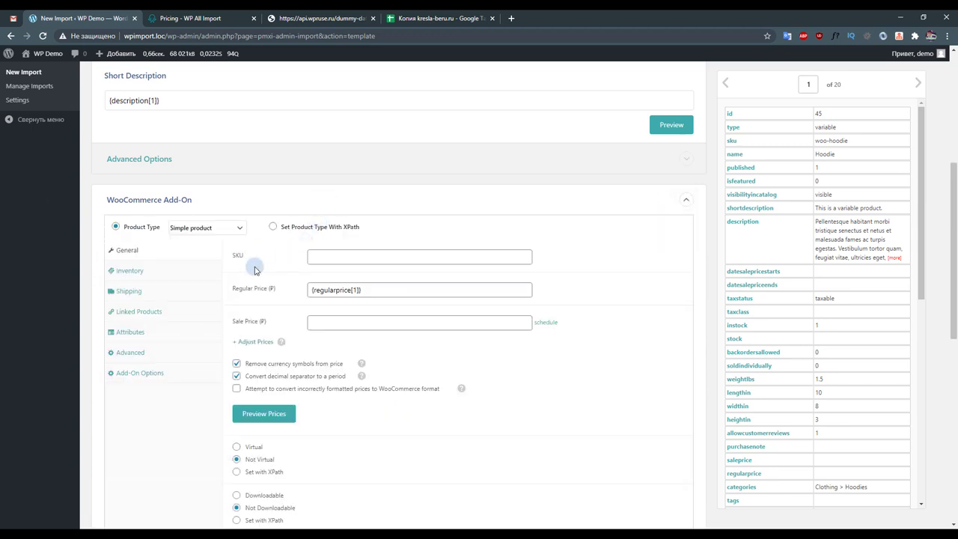
{"action": "left_click", "coordinate": [187, 275]}
{"action": "left_click", "coordinate": [178, 296]}
{"action": "left_click", "coordinate": [176, 313]}
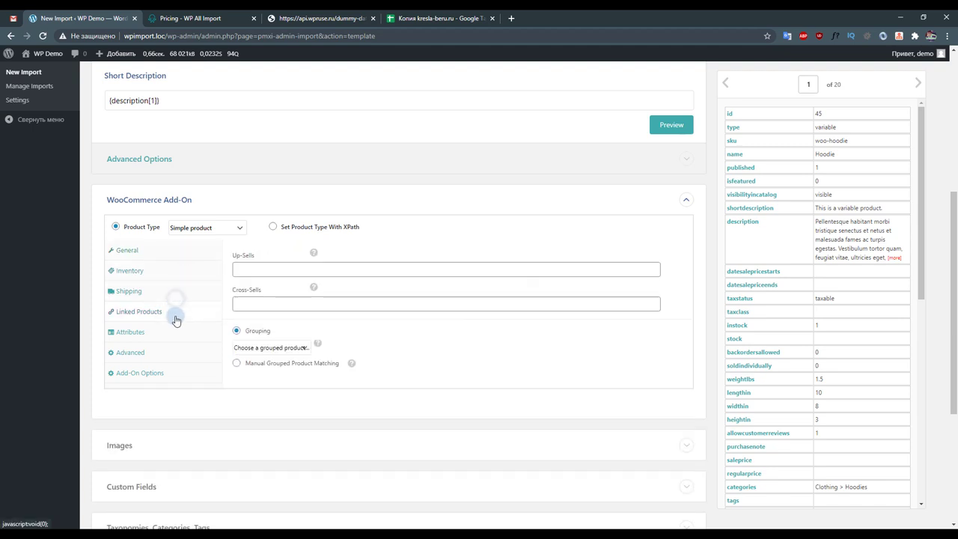
{"action": "left_click", "coordinate": [173, 333]}
{"action": "left_click", "coordinate": [175, 353]}
{"action": "left_click", "coordinate": [178, 373]}
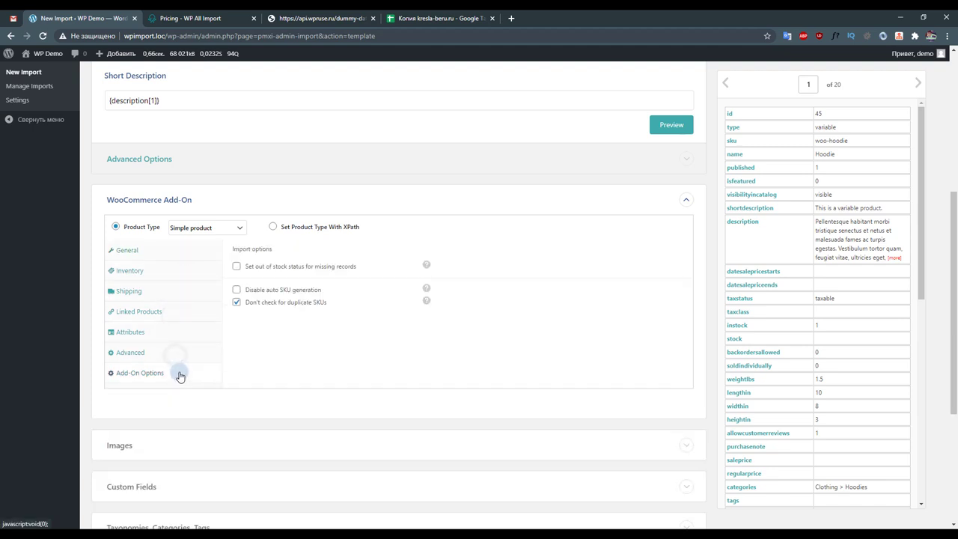
{"action": "left_click", "coordinate": [250, 200]}
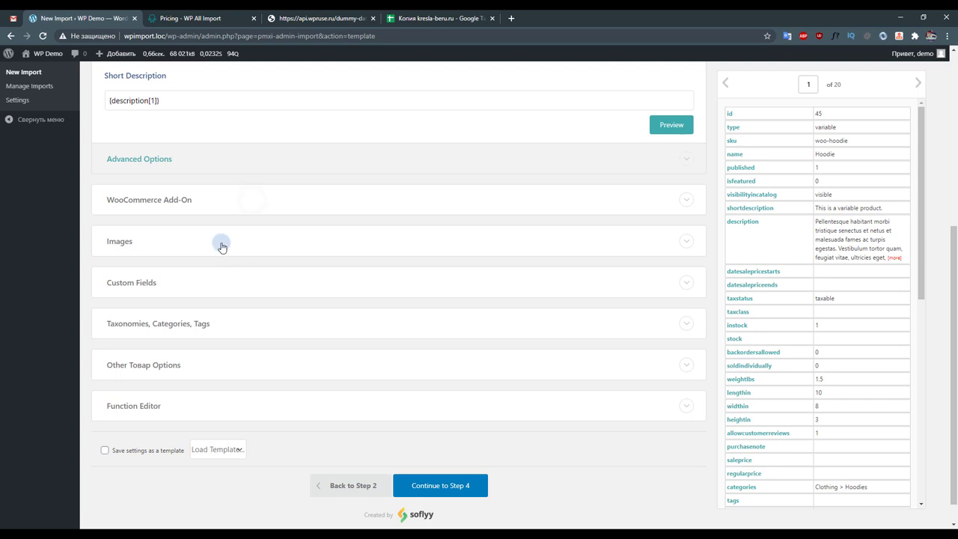
{"action": "left_click", "coordinate": [222, 244]}
Map the images element into the image URL list, keeping 'Download images hosted elsewhere' selected.
{"action": "scroll", "coordinate": [235, 250], "scroll_direction": "down", "scroll_amount": 1}
{"action": "scroll", "coordinate": [805, 324], "scroll_direction": "down", "scroll_amount": 3}
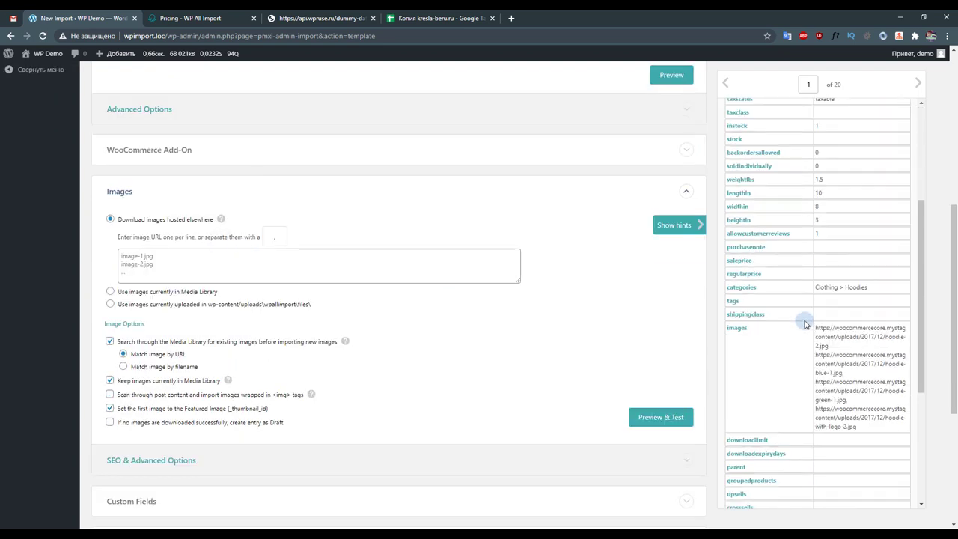
{"action": "left_click_drag", "start_coordinate": [737, 328], "coordinate": [173, 264]}
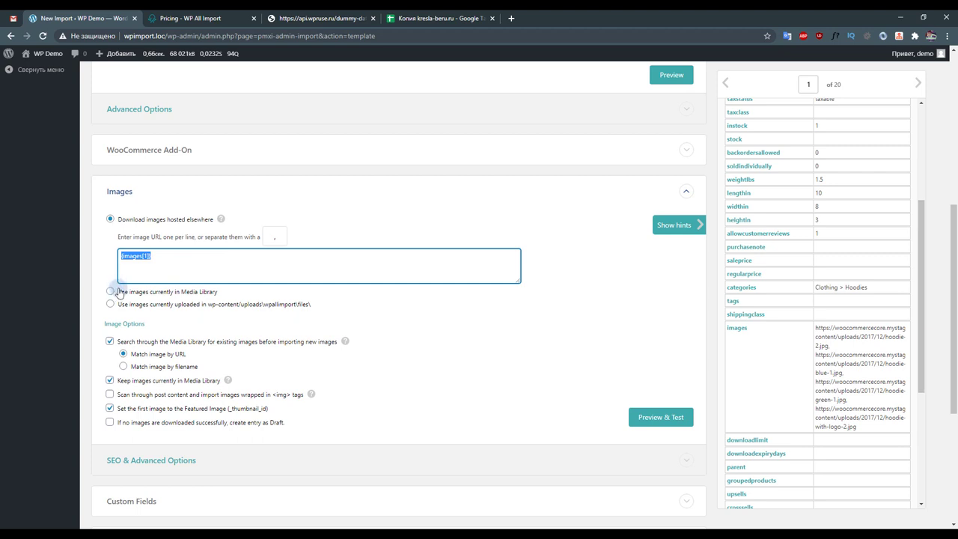
{"action": "left_click", "coordinate": [112, 304]}
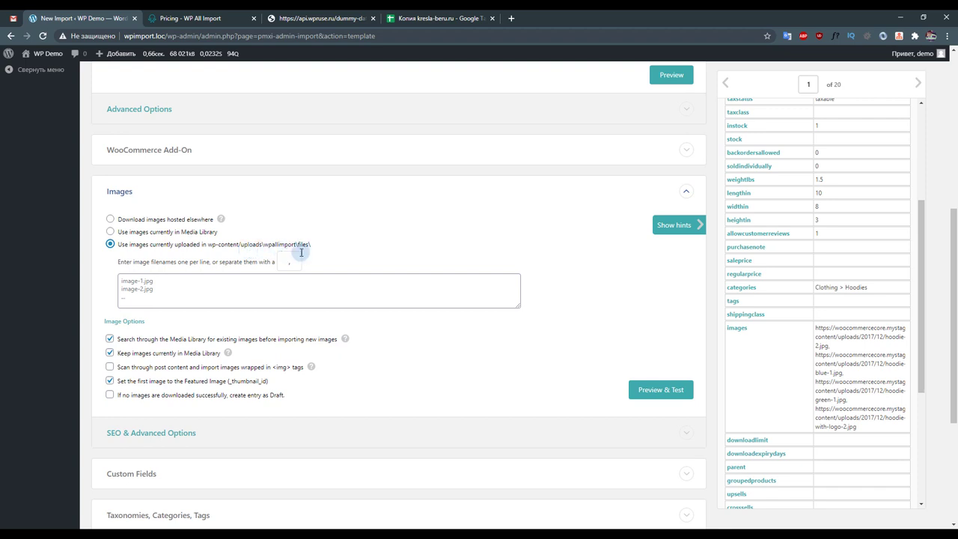
{"action": "left_click", "coordinate": [131, 222]}
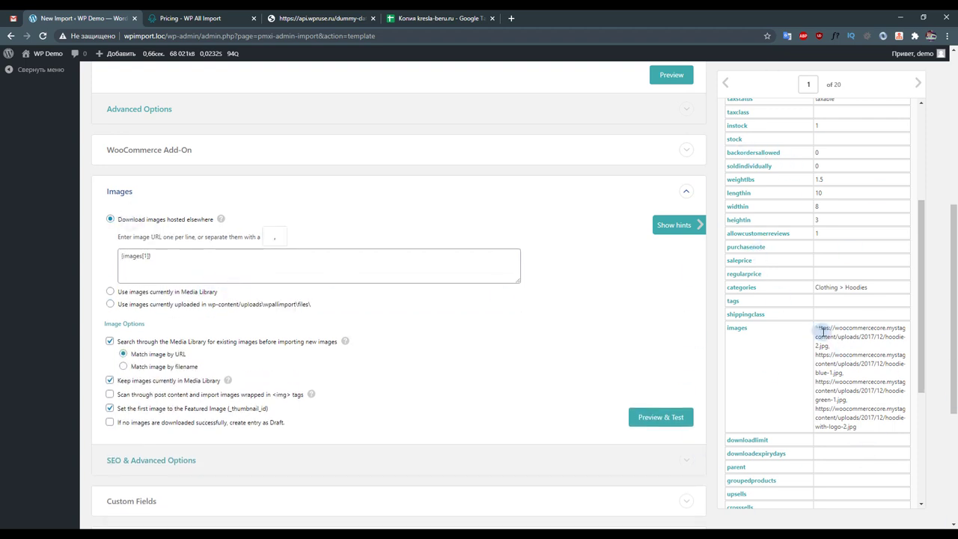
Leave {images[1]} in the image URL field and set a comma as the URL separator.
{"action": "mouse_move", "coordinate": [817, 330]}
{"action": "left_mouse_down"}
{"action": "mouse_move", "coordinate": [828, 346]}
{"action": "mouse_move", "coordinate": [487, 330]}
{"action": "left_mouse_up"}
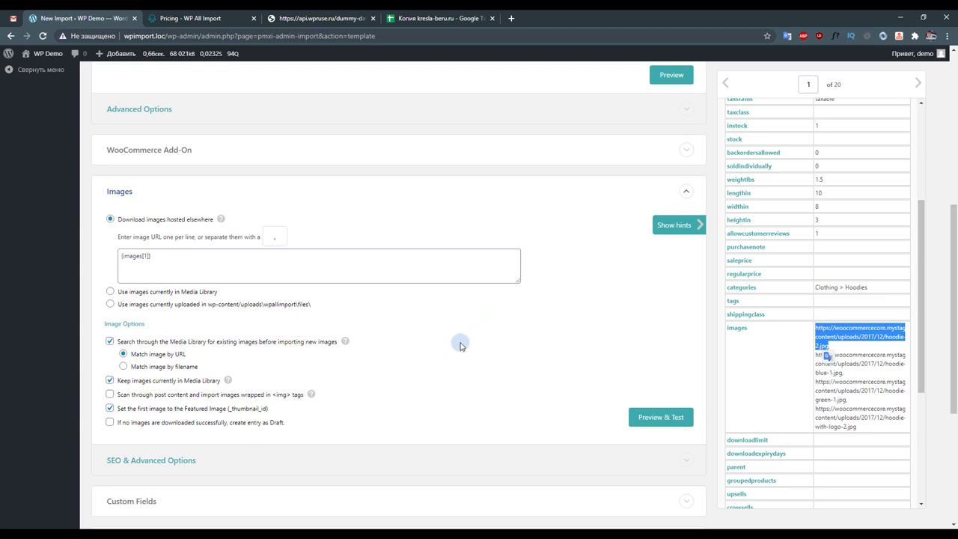
{"action": "left_click", "coordinate": [173, 251]}
{"action": "left_click", "coordinate": [158, 257]}
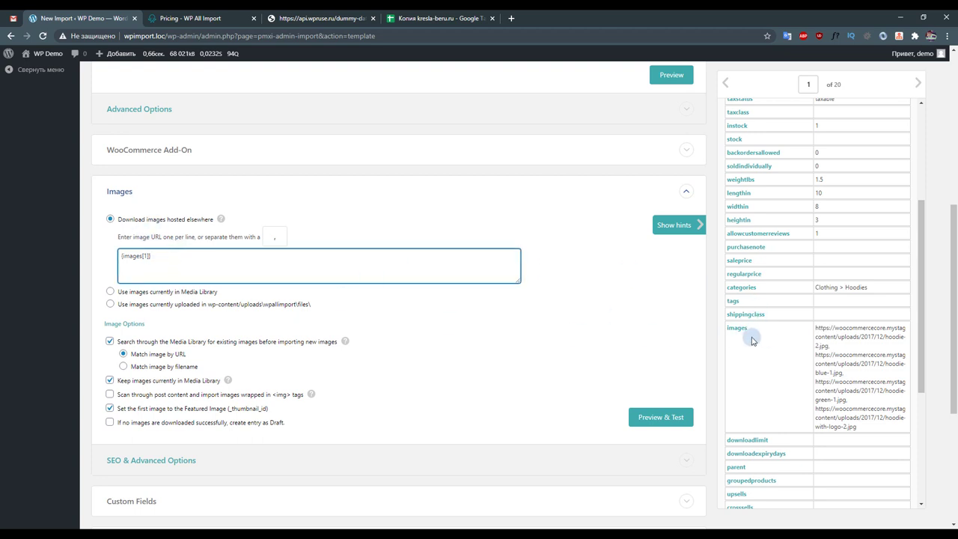
{"action": "left_click", "coordinate": [752, 337]}
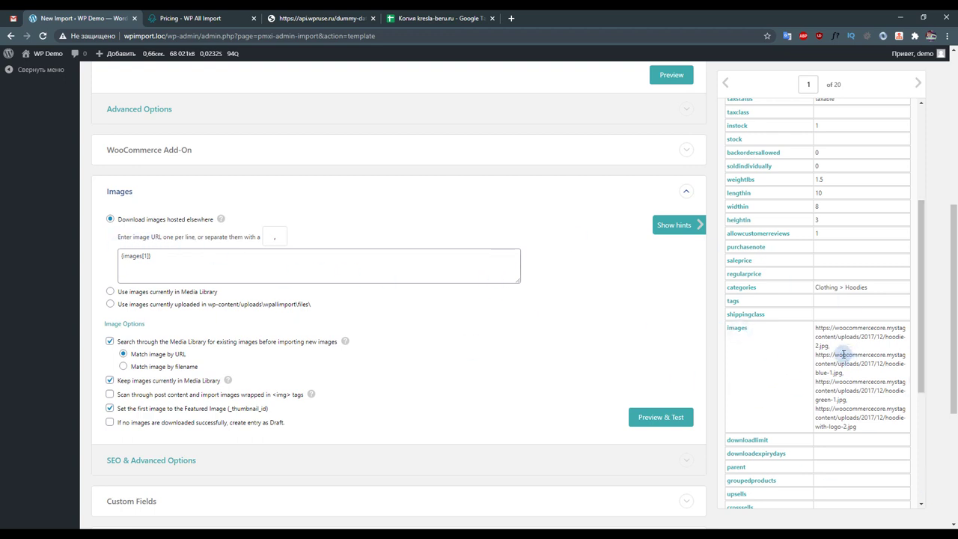
{"action": "left_click", "coordinate": [274, 237]}
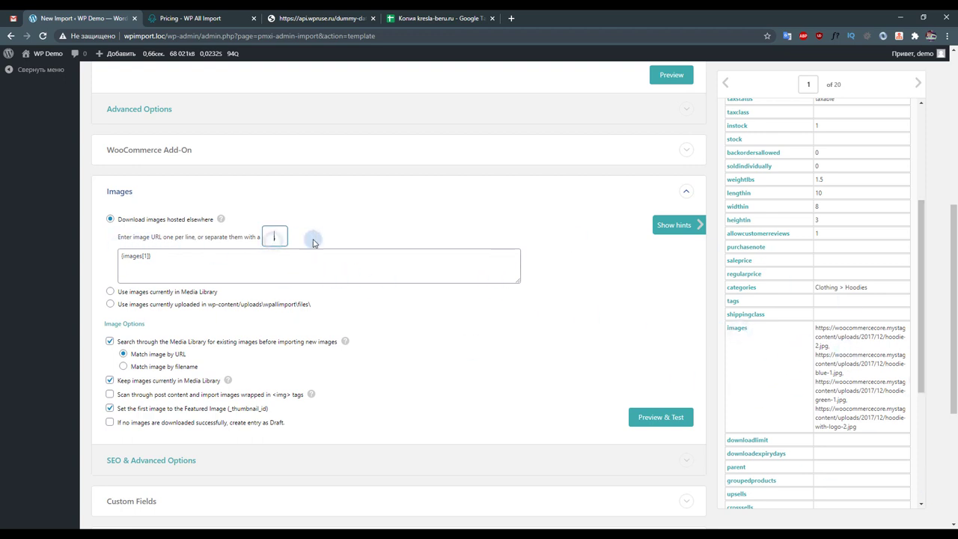
{"action": "left_click", "coordinate": [829, 346]}
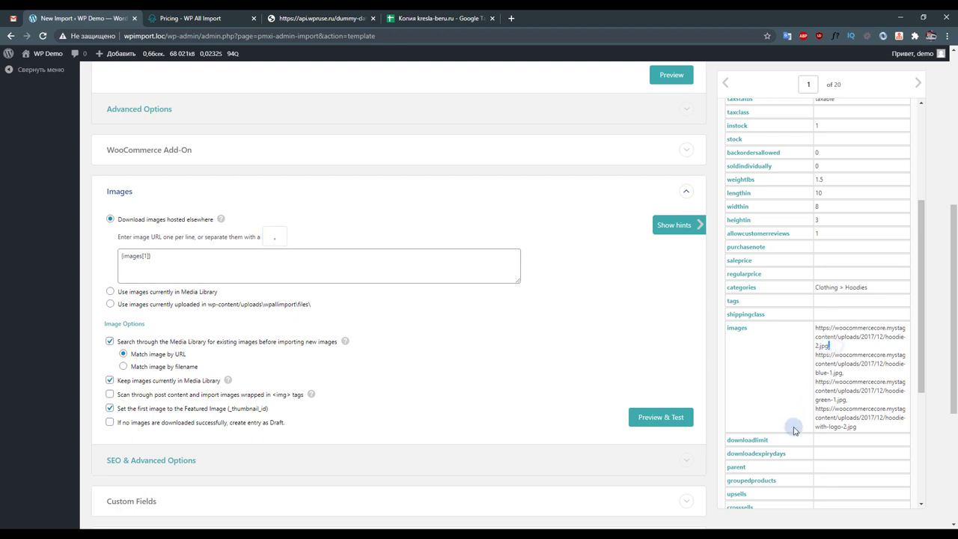
{"action": "left_click", "coordinate": [572, 349]}
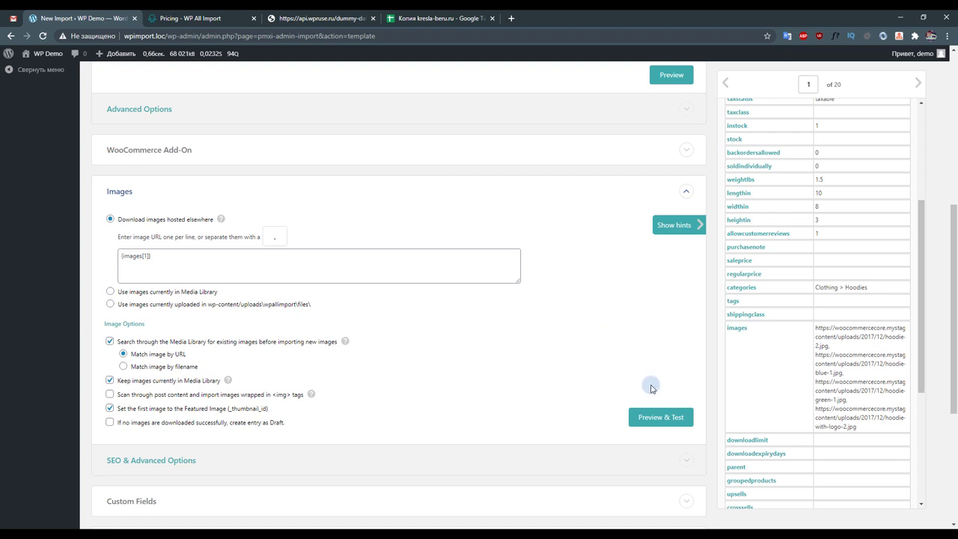
{"action": "key", "text": "Tab"}
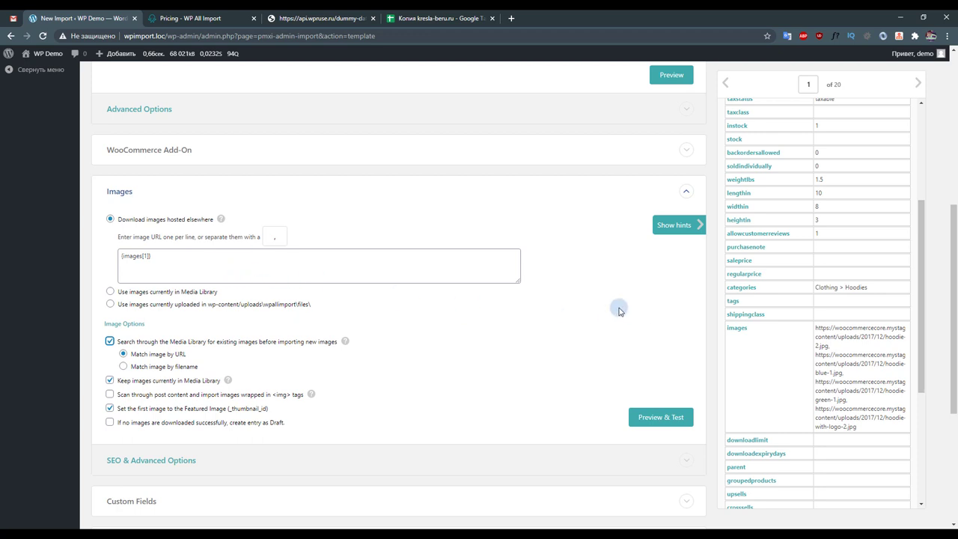
{"action": "scroll", "coordinate": [809, 348], "scroll_direction": "down", "scroll_amount": 3}
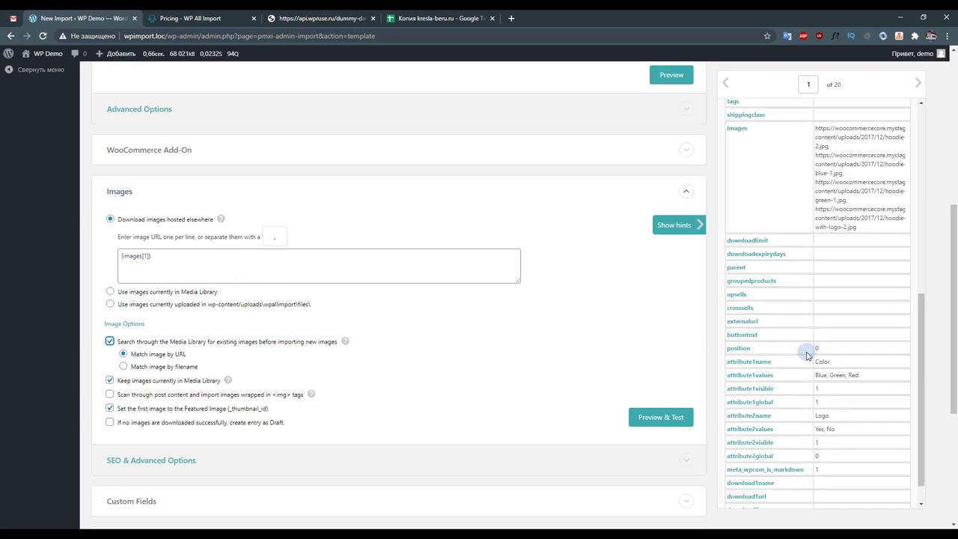
{"action": "scroll", "coordinate": [778, 353], "scroll_direction": "up", "scroll_amount": 2}
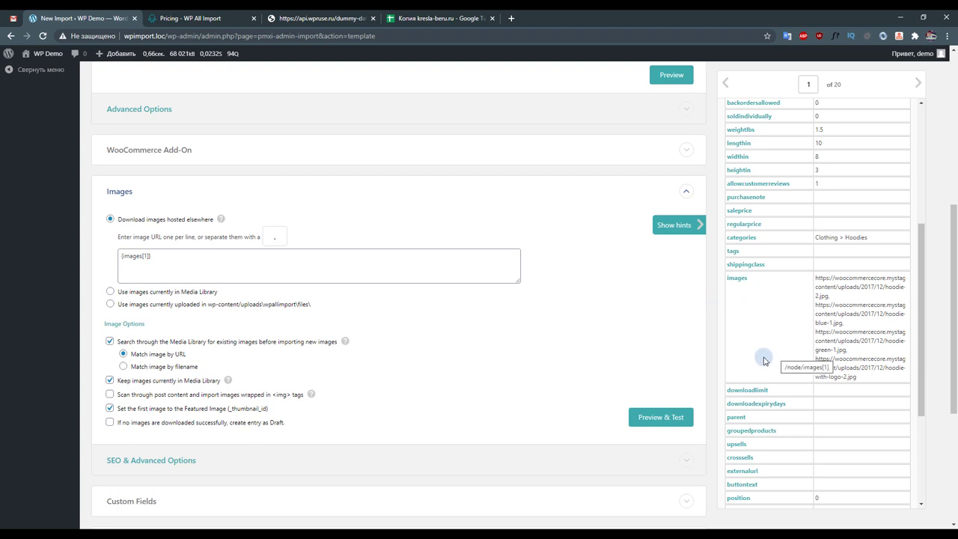
{"action": "left_click", "coordinate": [196, 255]}
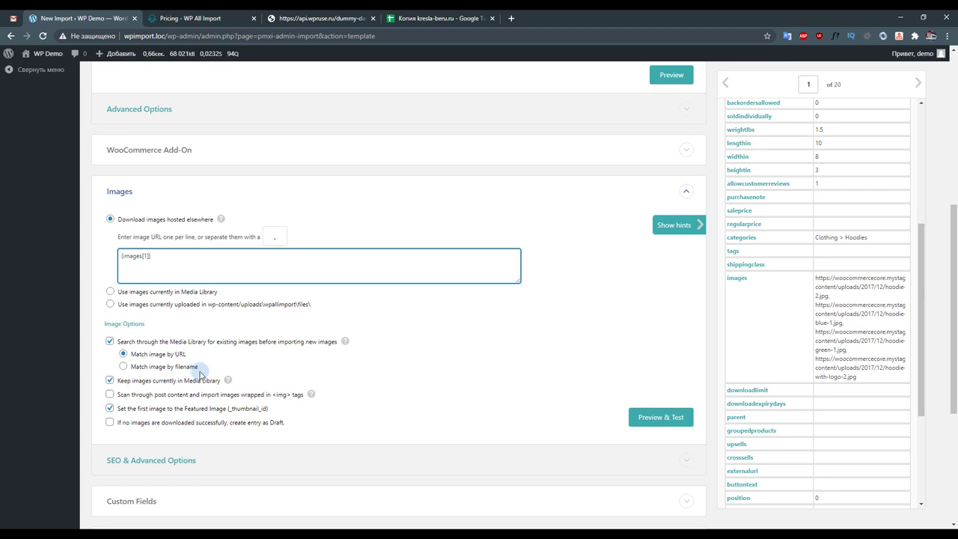
{"action": "left_click", "coordinate": [110, 380]}
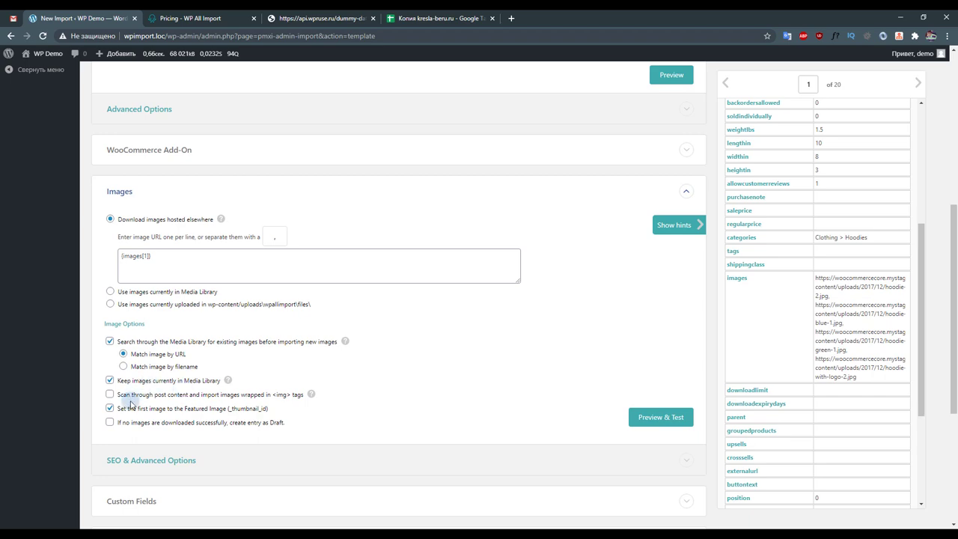
{"action": "scroll", "coordinate": [131, 405], "scroll_direction": "up", "scroll_amount": 3}
{"action": "scroll", "coordinate": [207, 180], "scroll_direction": "down", "scroll_amount": 3}
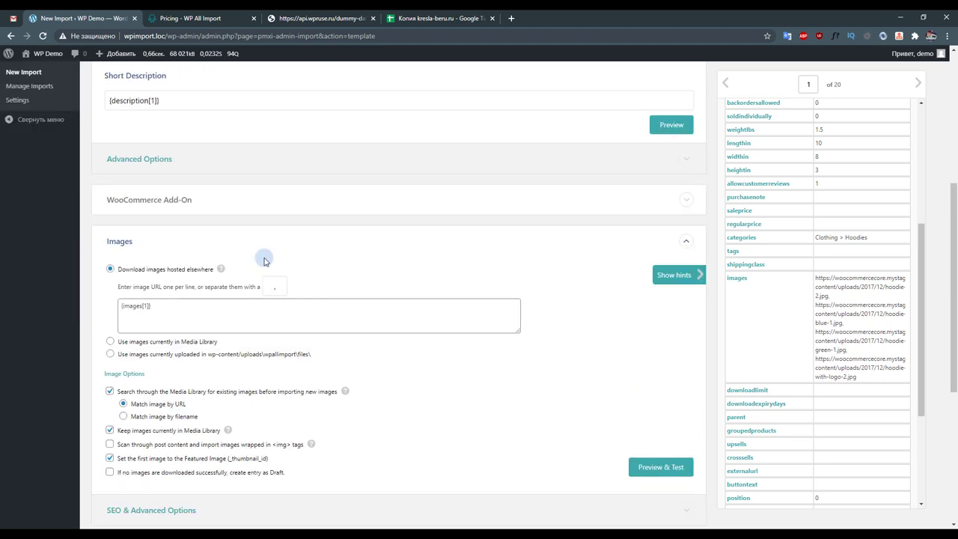
{"action": "scroll", "coordinate": [247, 284], "scroll_direction": "down", "scroll_amount": 3}
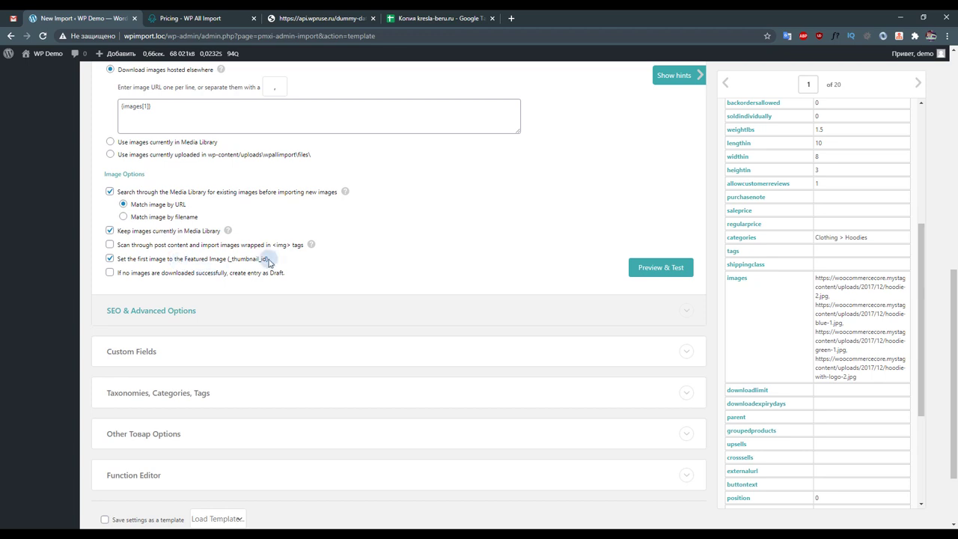
{"action": "scroll", "coordinate": [258, 266], "scroll_direction": "up", "scroll_amount": 1}
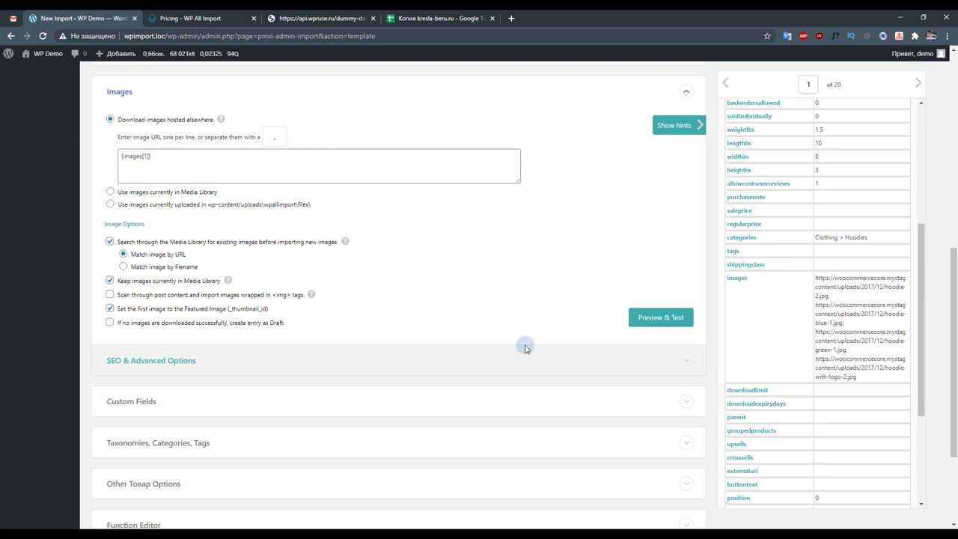
{"action": "left_click", "coordinate": [659, 317]}
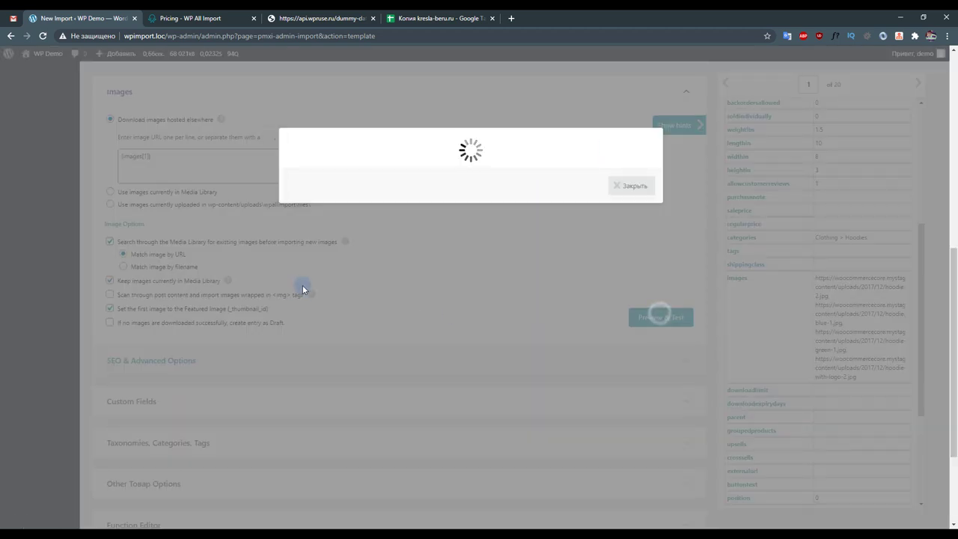
{"action": "scroll", "coordinate": [397, 225], "scroll_direction": "down", "scroll_amount": 1}
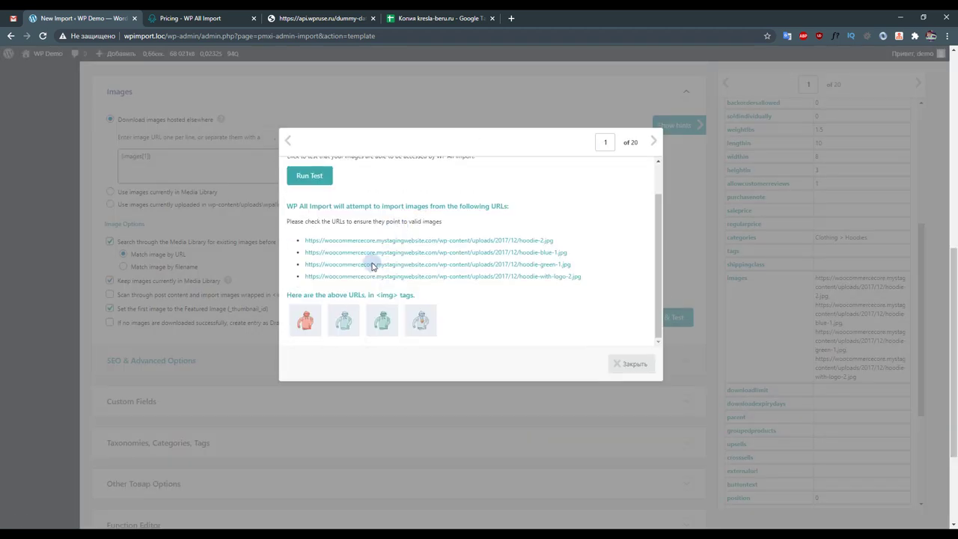
{"action": "left_click", "coordinate": [636, 365]}
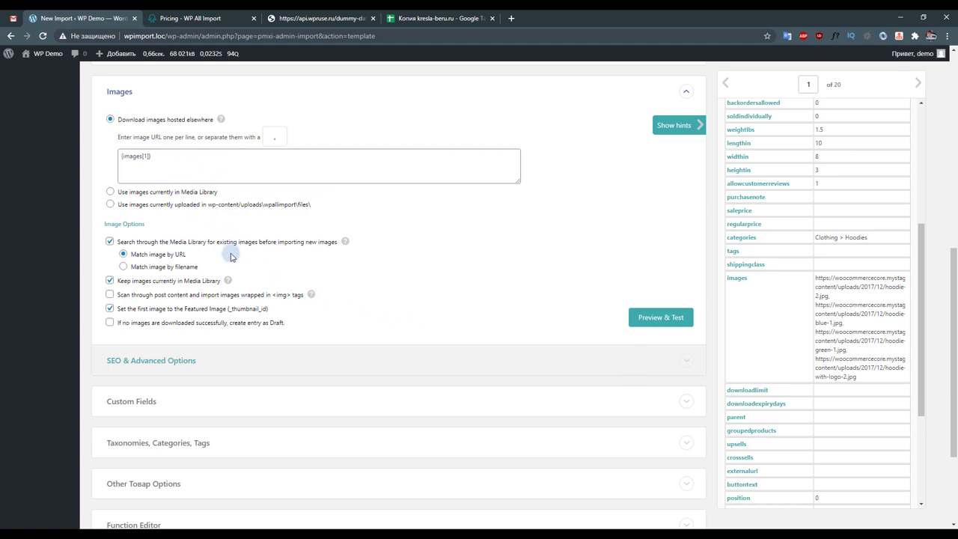
{"action": "scroll", "coordinate": [233, 262], "scroll_direction": "down", "scroll_amount": 2}
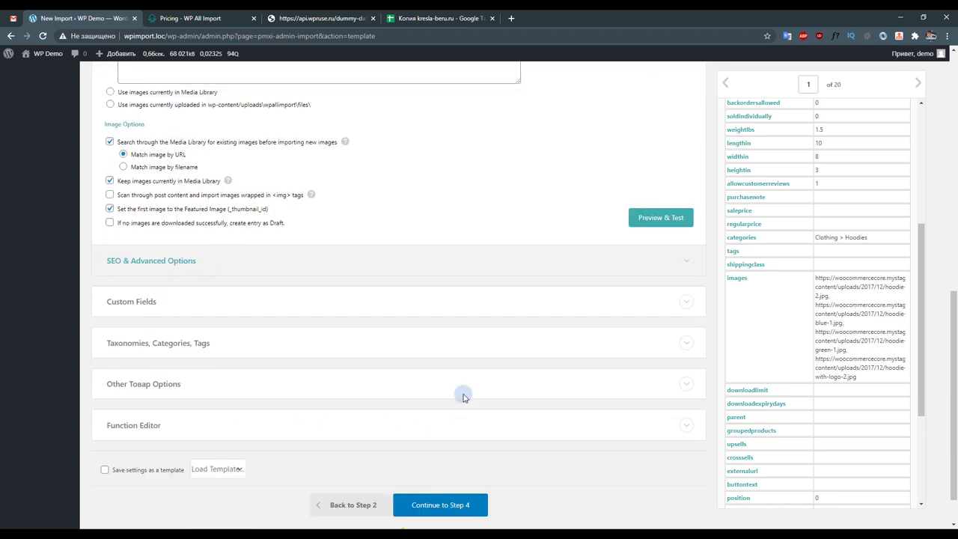
Enable importing Категории товаров in the Taxonomies, Categories, Tags section.
{"action": "left_click", "coordinate": [177, 301]}
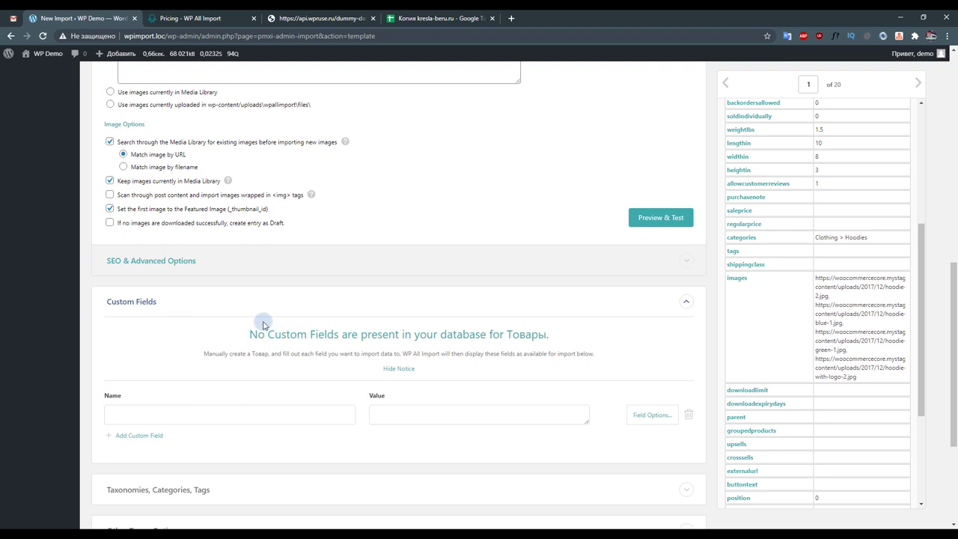
{"action": "left_click", "coordinate": [180, 301]}
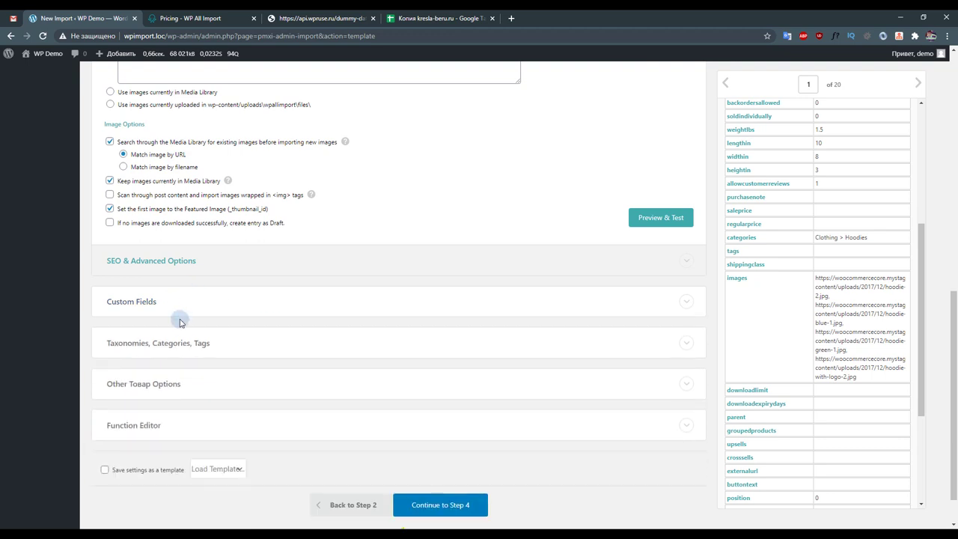
{"action": "left_click", "coordinate": [193, 344]}
{"action": "scroll", "coordinate": [252, 287], "scroll_direction": "down", "scroll_amount": 1}
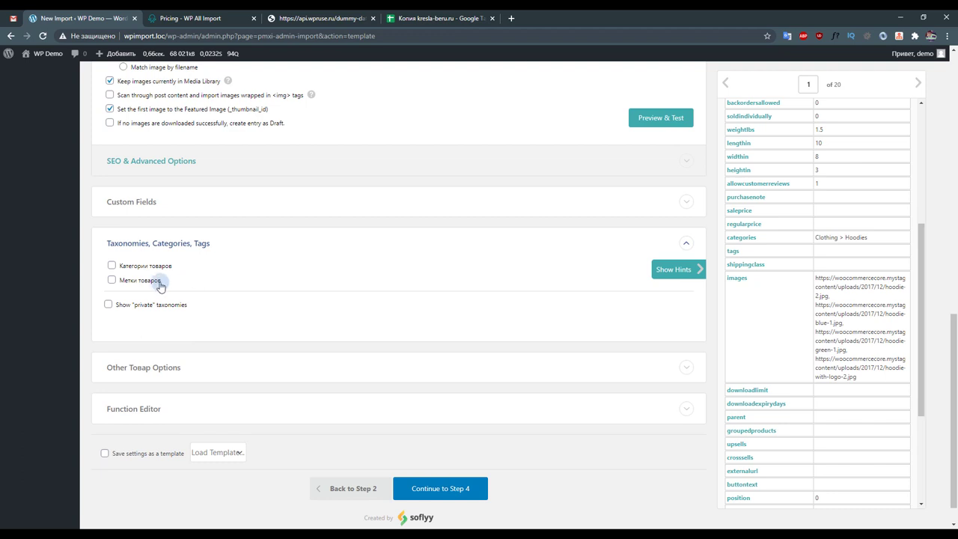
{"action": "left_click", "coordinate": [194, 244]}
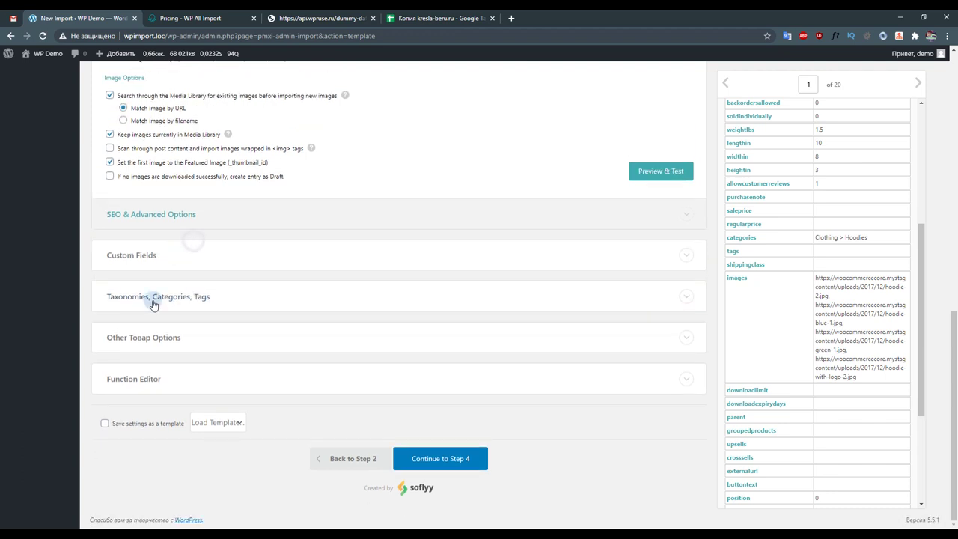
{"action": "left_click", "coordinate": [154, 299]}
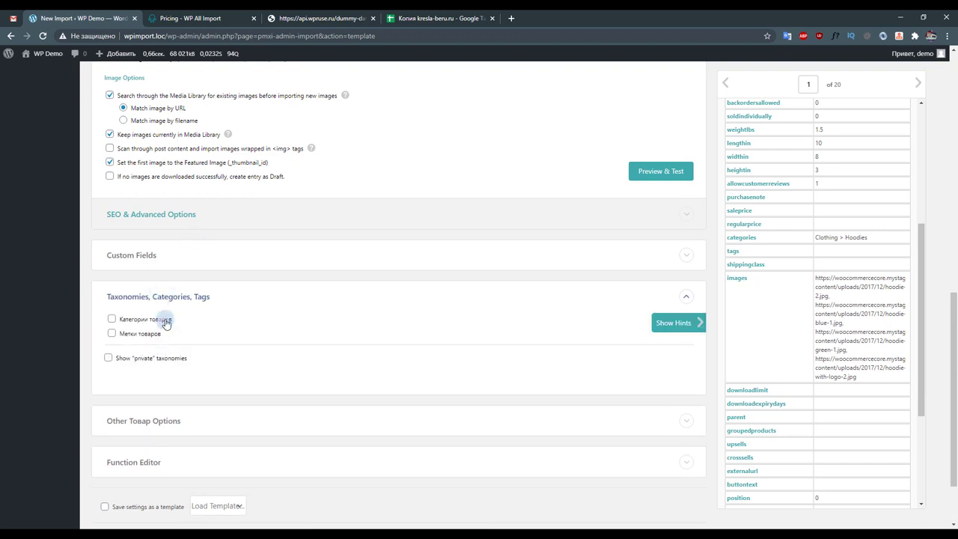
{"action": "left_click", "coordinate": [167, 322]}
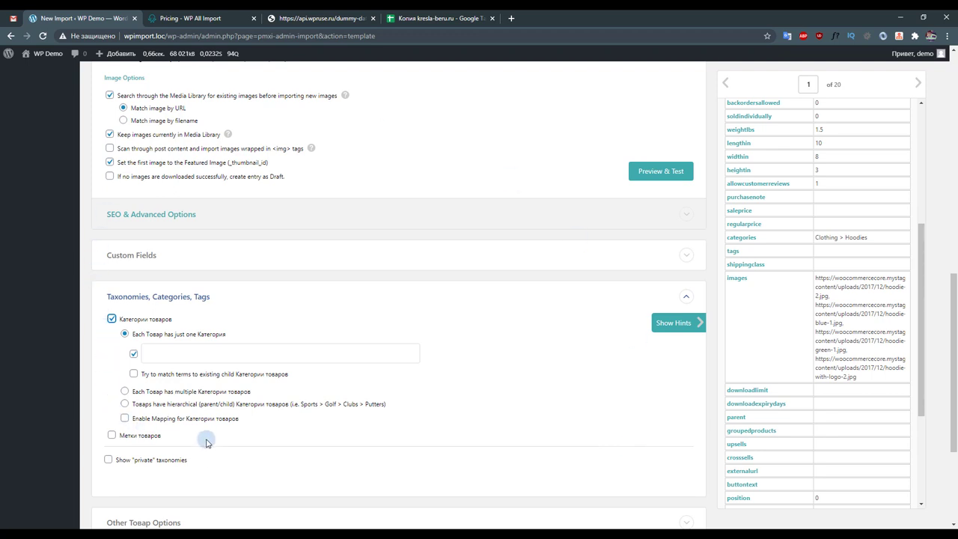
Allow multiple categories per product and treat them as a parent/child hierarchy.
{"action": "left_click", "coordinate": [111, 436]}
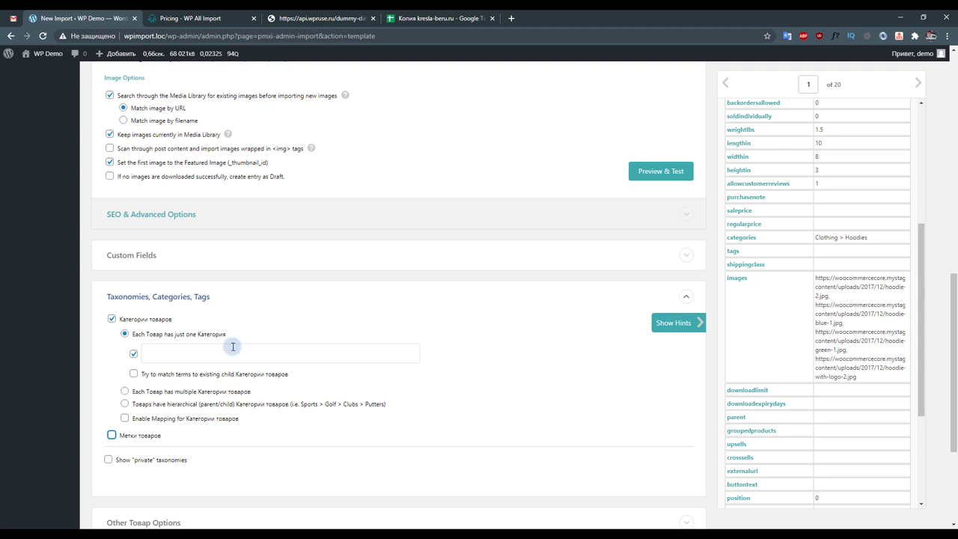
{"action": "left_click_drag", "start_coordinate": [255, 392], "coordinate": [136, 396]}
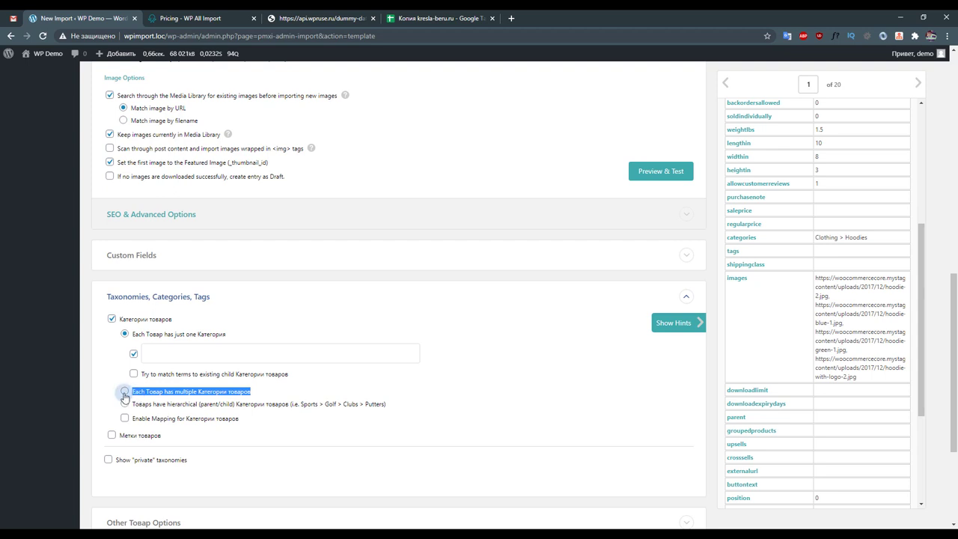
{"action": "left_click", "coordinate": [125, 391]}
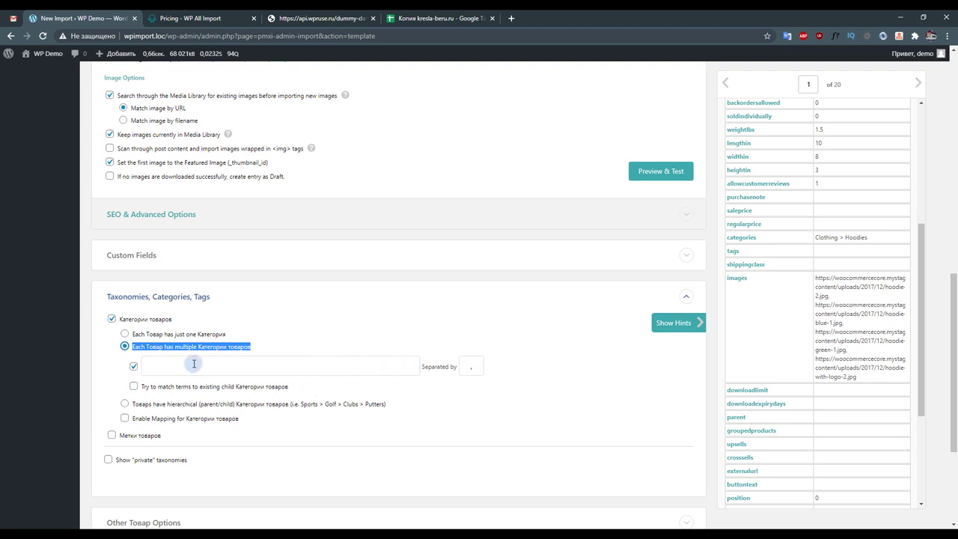
{"action": "left_click", "coordinate": [125, 403]}
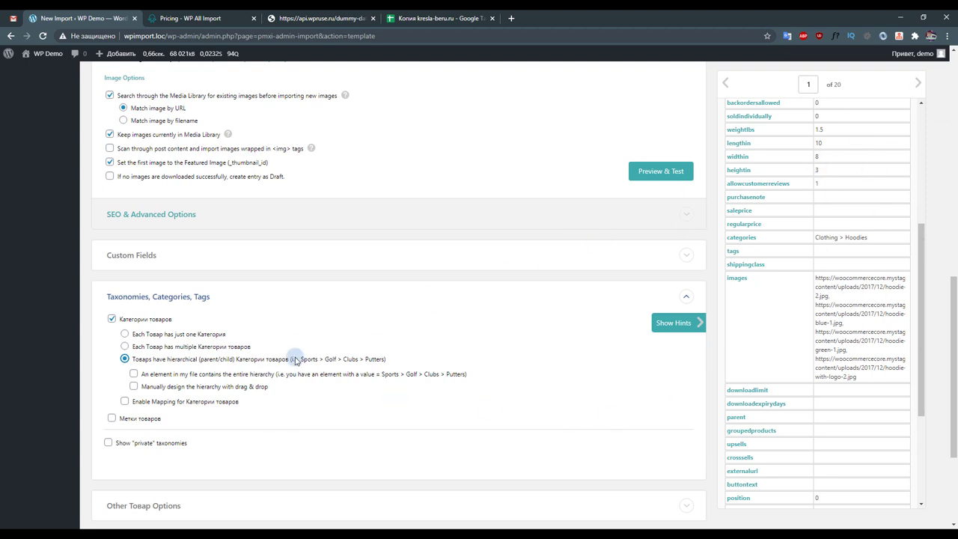
Take the entire category hierarchy from {categories[1]}, split by '>', with manual hierarchy design off.
{"action": "left_click", "coordinate": [193, 374]}
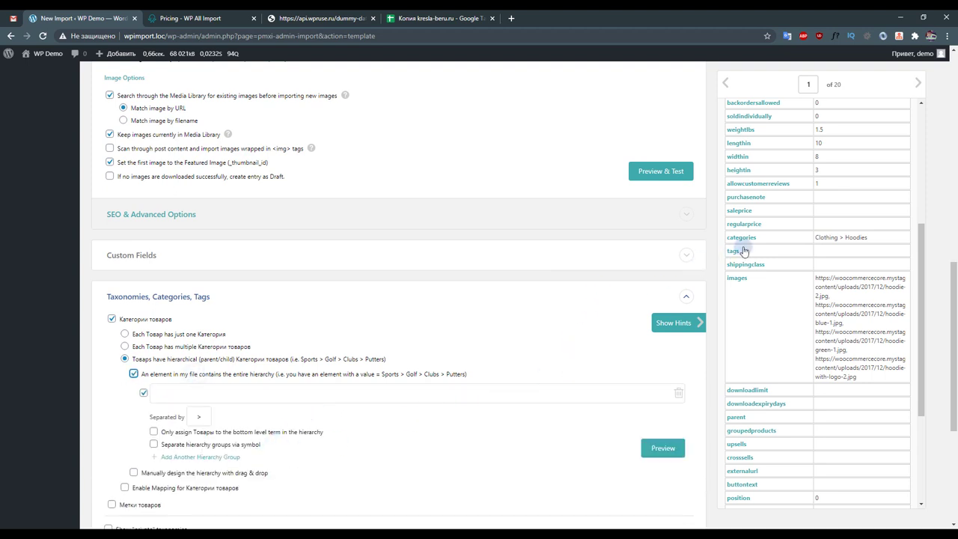
{"action": "left_click_drag", "start_coordinate": [743, 237], "coordinate": [208, 394]}
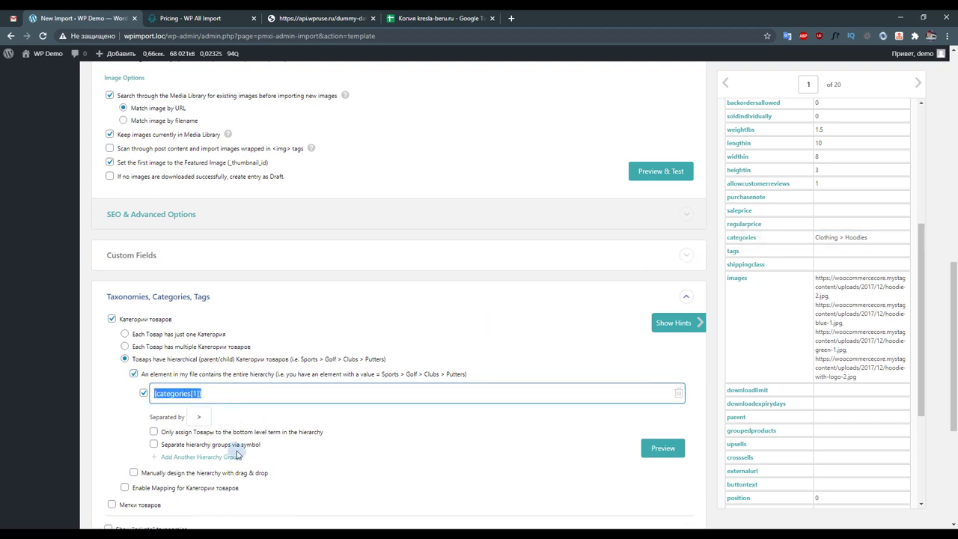
{"action": "scroll", "coordinate": [252, 445], "scroll_direction": "down", "scroll_amount": 1}
{"action": "scroll", "coordinate": [253, 445], "scroll_direction": "down", "scroll_amount": 1}
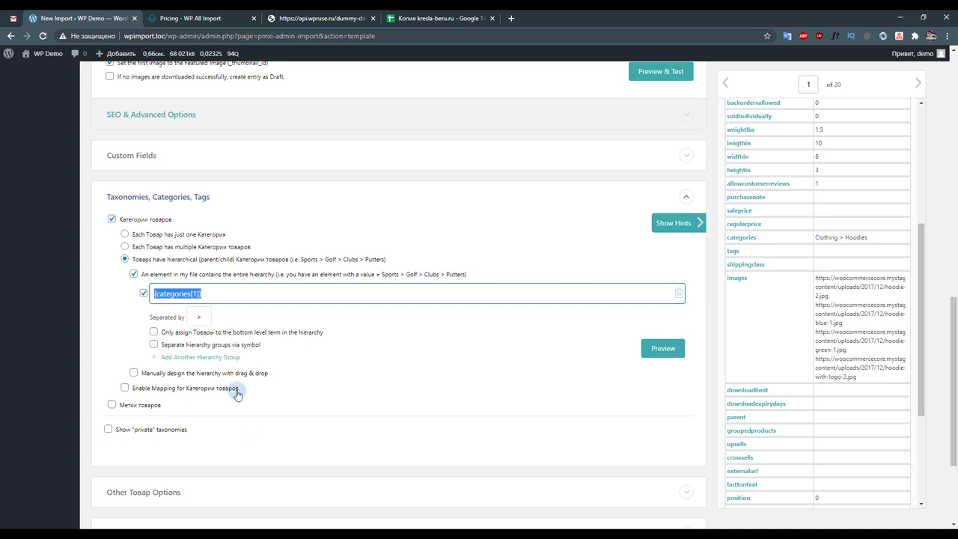
{"action": "left_click", "coordinate": [196, 374]}
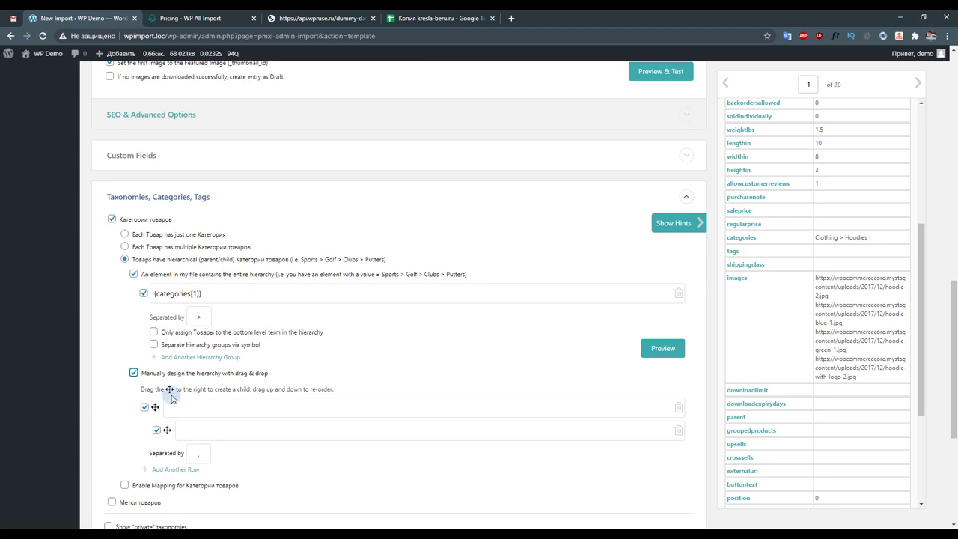
{"action": "left_click", "coordinate": [133, 372]}
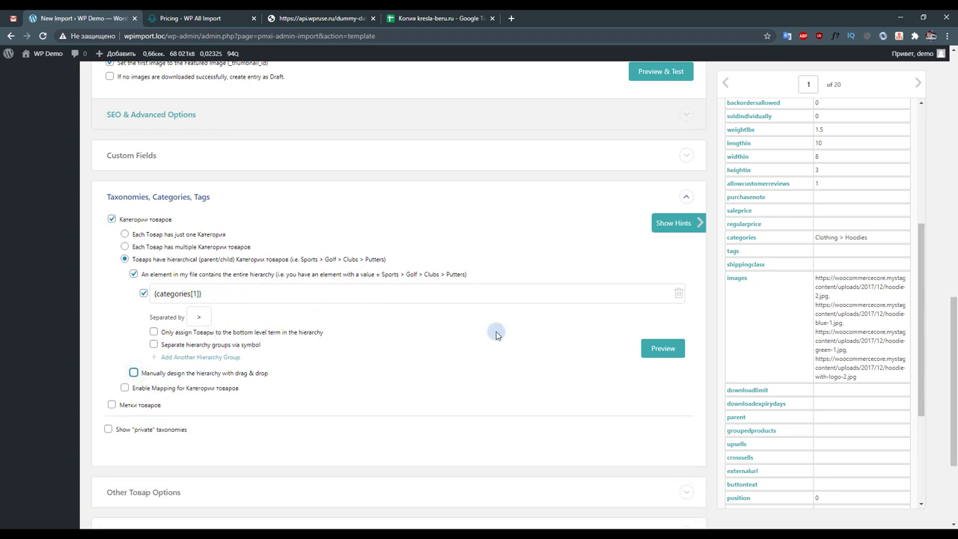
Preview the hierarchy as Clothing → Hoodies, then collapse the taxonomy settings.
{"action": "left_click", "coordinate": [663, 348]}
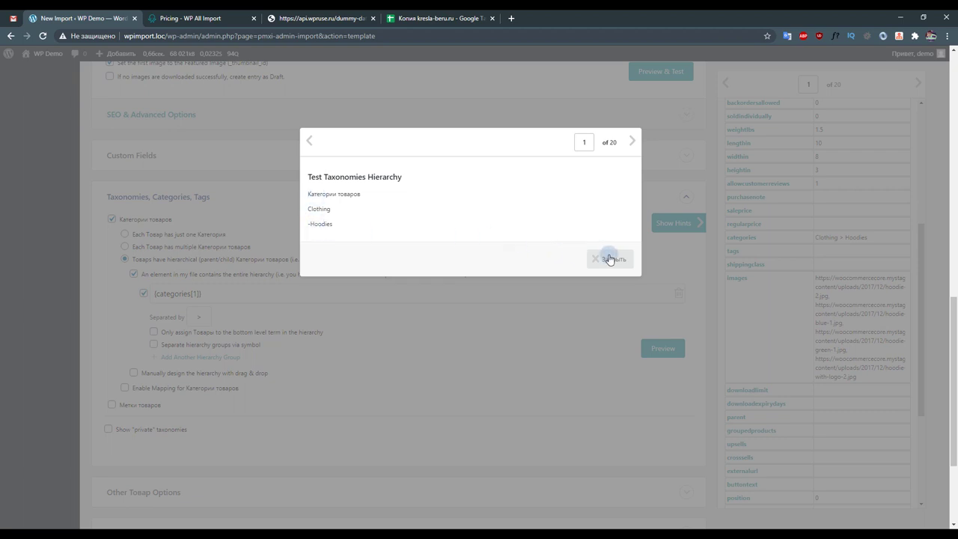
{"action": "left_click", "coordinate": [610, 258]}
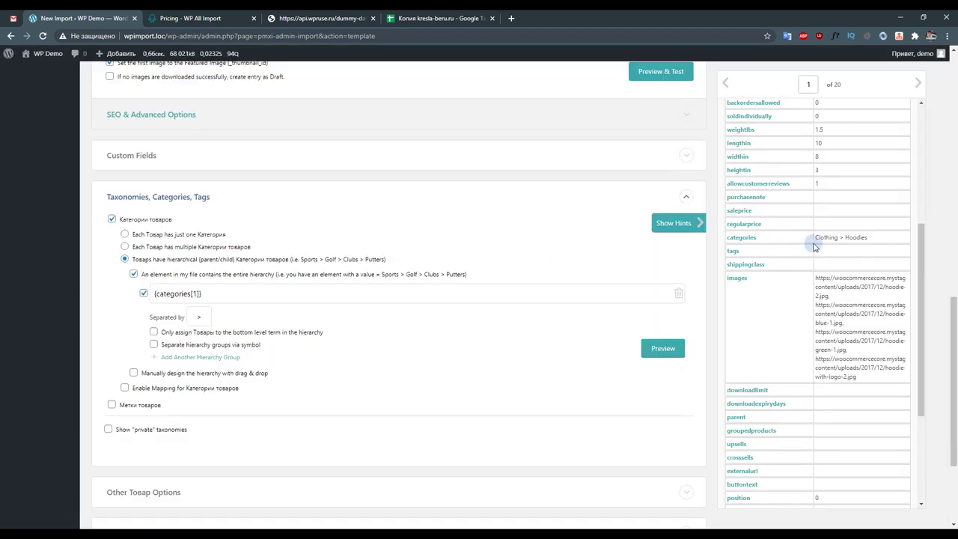
{"action": "left_click", "coordinate": [255, 197]}
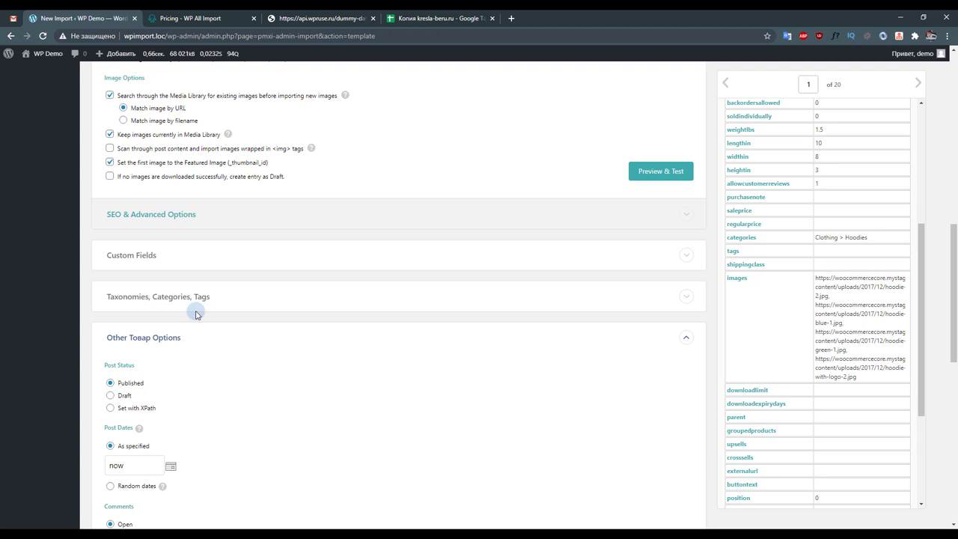
{"action": "scroll", "coordinate": [197, 313], "scroll_direction": "down", "scroll_amount": 2}
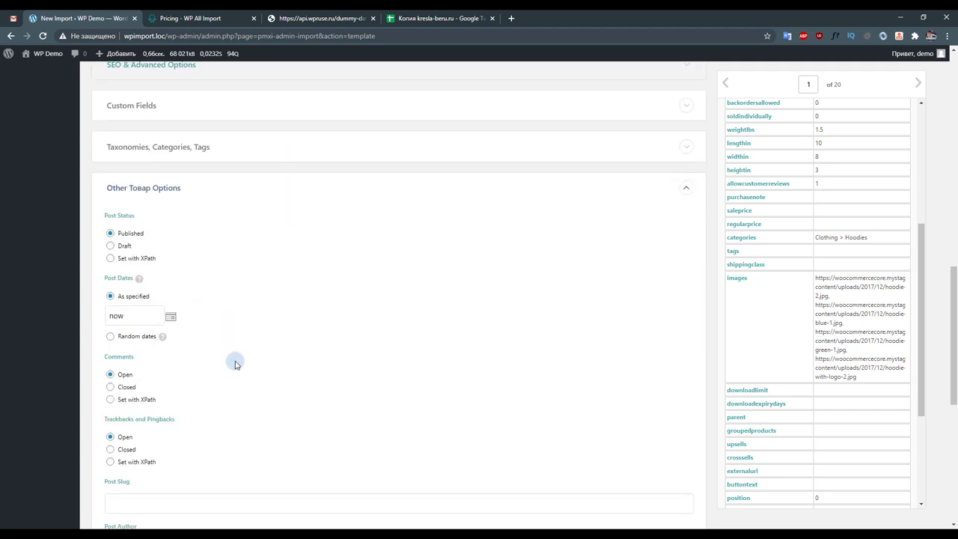
{"action": "scroll", "coordinate": [237, 364], "scroll_direction": "down", "scroll_amount": 2}
{"action": "scroll", "coordinate": [241, 362], "scroll_direction": "up", "scroll_amount": 2}
{"action": "scroll", "coordinate": [222, 233], "scroll_direction": "down", "scroll_amount": 1}
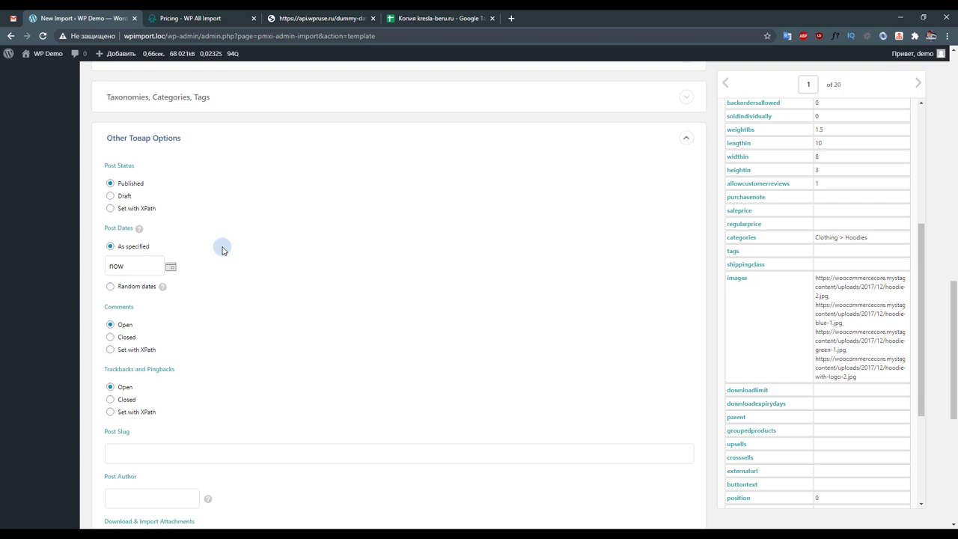
{"action": "scroll", "coordinate": [222, 250], "scroll_direction": "down", "scroll_amount": 1}
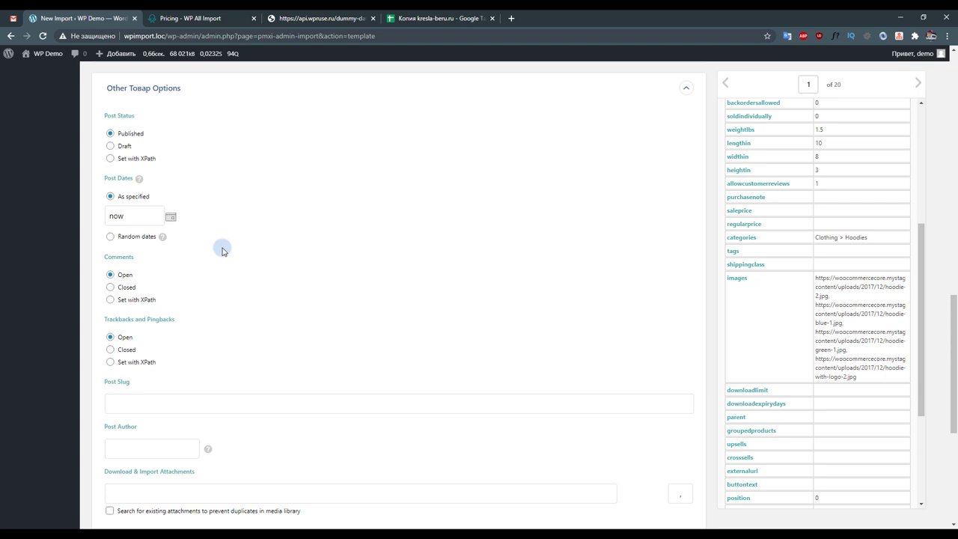
{"action": "scroll", "coordinate": [213, 253], "scroll_direction": "down", "scroll_amount": 2}
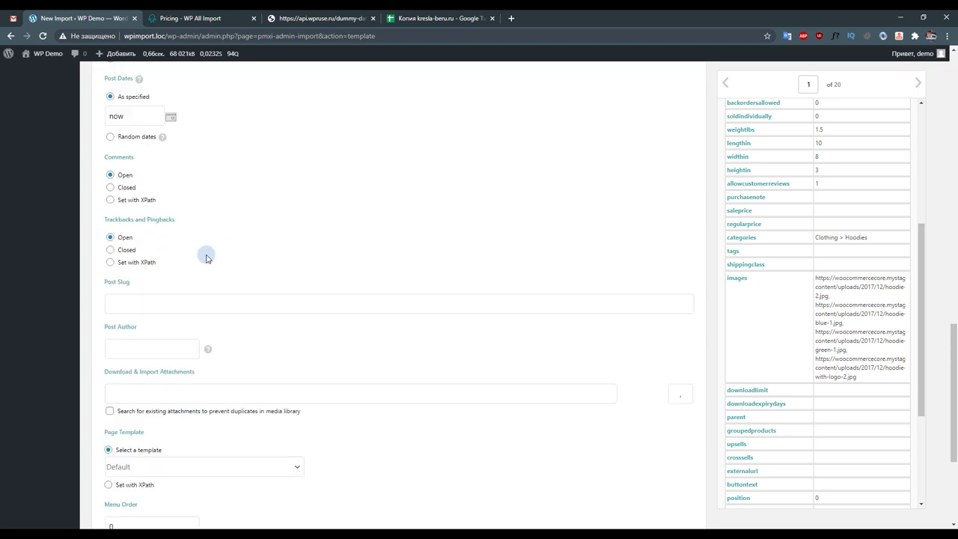
{"action": "scroll", "coordinate": [205, 257], "scroll_direction": "down", "scroll_amount": 1}
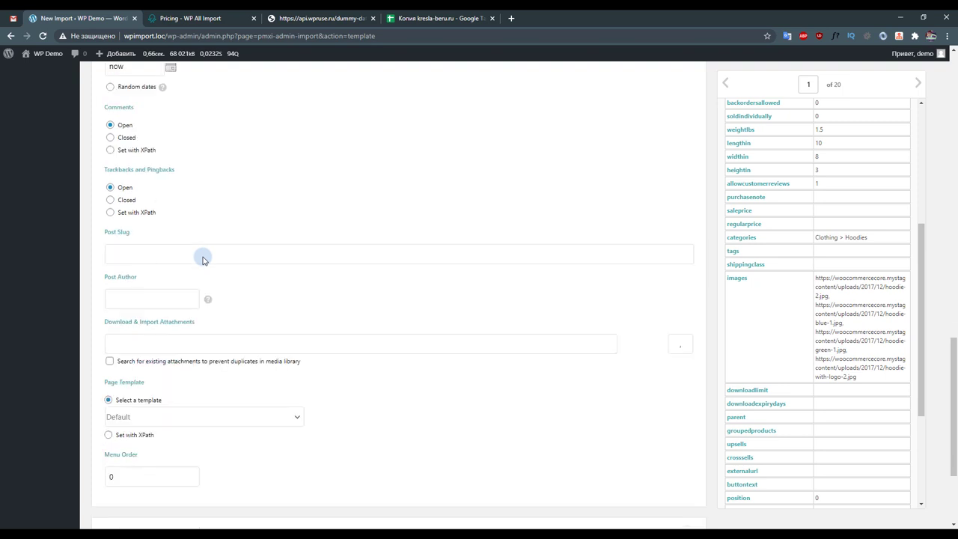
{"action": "scroll", "coordinate": [199, 247], "scroll_direction": "down", "scroll_amount": 1}
{"action": "left_click", "coordinate": [190, 209]}
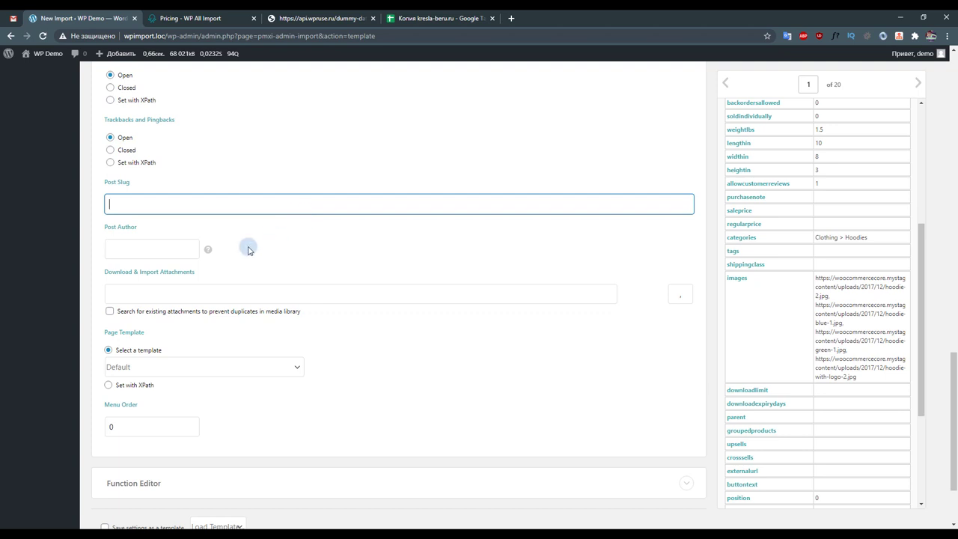
{"action": "left_click", "coordinate": [165, 255]}
{"action": "left_click", "coordinate": [252, 297]}
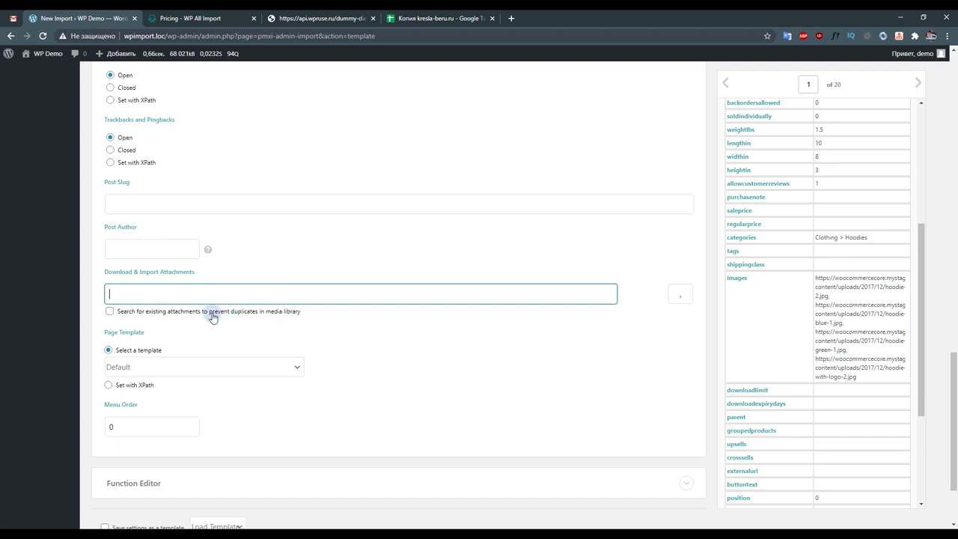
{"action": "scroll", "coordinate": [218, 322], "scroll_direction": "down", "scroll_amount": 2}
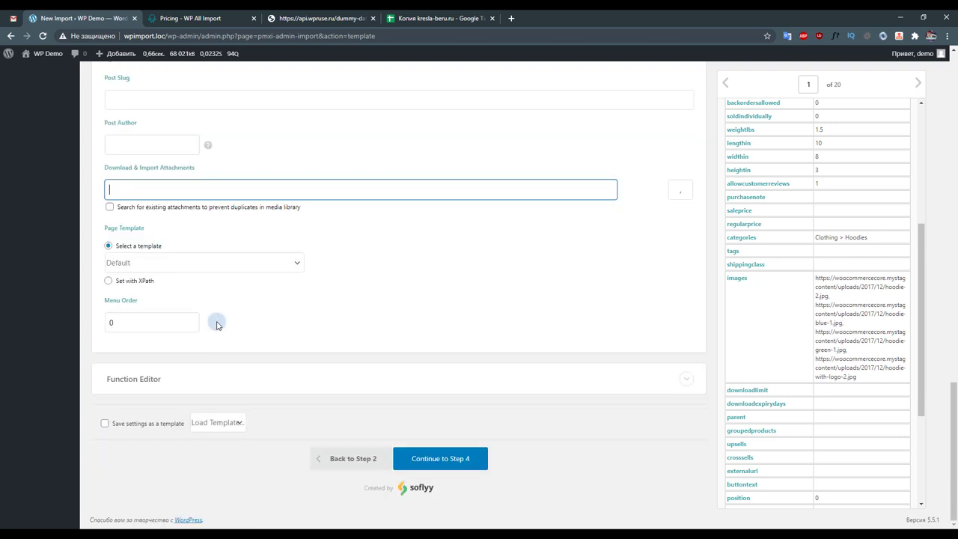
{"action": "scroll", "coordinate": [220, 316], "scroll_direction": "up", "scroll_amount": 2}
{"action": "scroll", "coordinate": [253, 310], "scroll_direction": "up", "scroll_amount": 1}
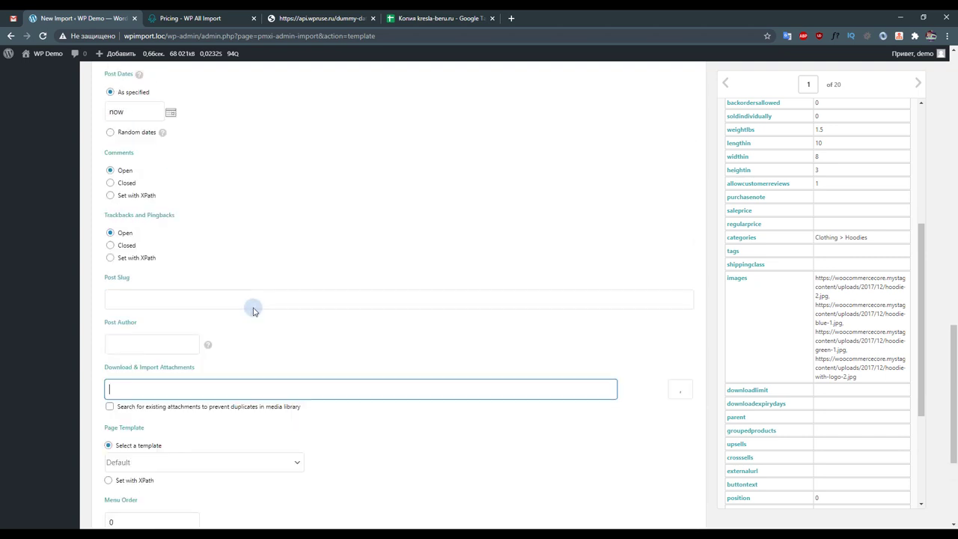
{"action": "scroll", "coordinate": [253, 310], "scroll_direction": "up", "scroll_amount": 1}
{"action": "scroll", "coordinate": [253, 310], "scroll_direction": "up", "scroll_amount": 1}
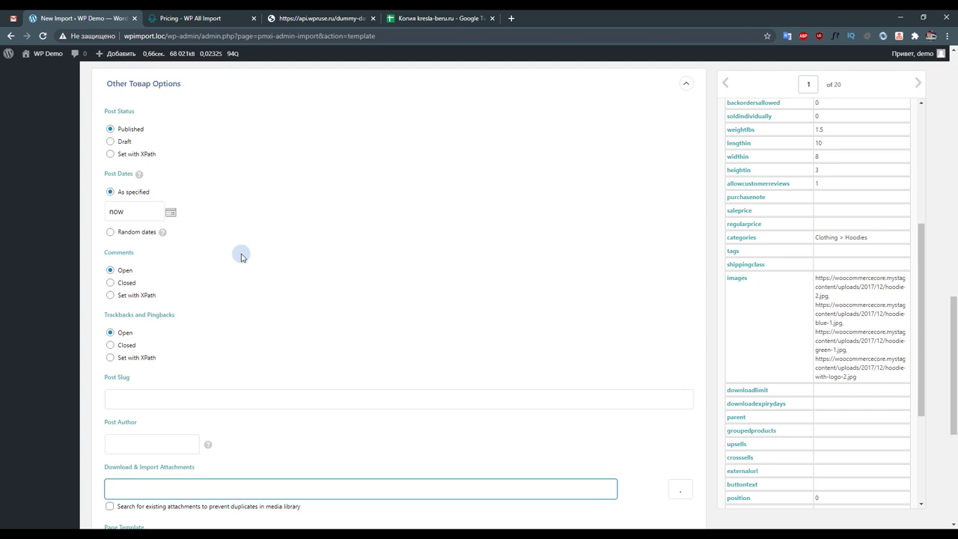
{"action": "scroll", "coordinate": [247, 259], "scroll_direction": "down", "scroll_amount": 1}
{"action": "scroll", "coordinate": [253, 263], "scroll_direction": "up", "scroll_amount": 1}
{"action": "scroll", "coordinate": [253, 264], "scroll_direction": "up", "scroll_amount": 1}
{"action": "scroll", "coordinate": [253, 274], "scroll_direction": "down", "scroll_amount": 2}
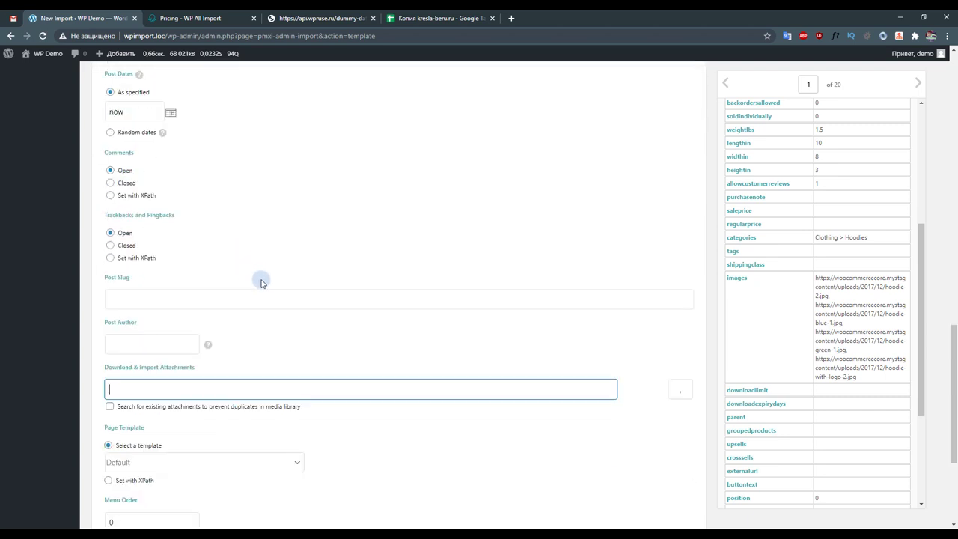
{"action": "scroll", "coordinate": [247, 274], "scroll_direction": "down", "scroll_amount": 1}
{"action": "left_click", "coordinate": [242, 256]}
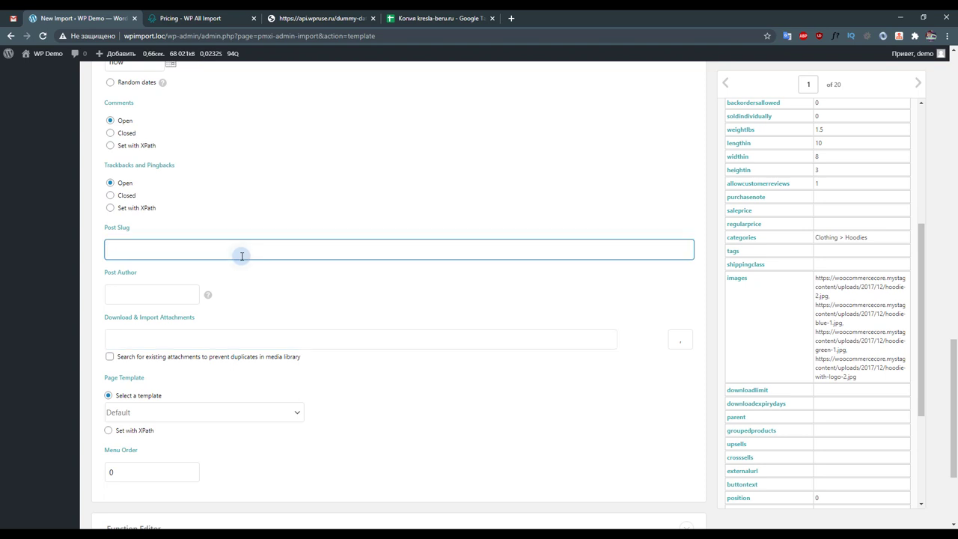
{"action": "scroll", "coordinate": [232, 277], "scroll_direction": "down", "scroll_amount": 1}
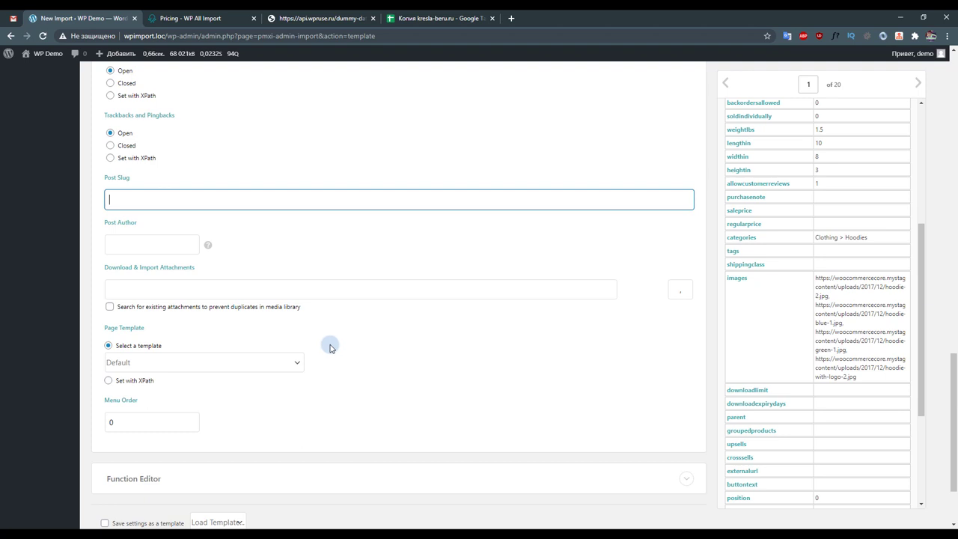
{"action": "scroll", "coordinate": [330, 348], "scroll_direction": "down", "scroll_amount": 2}
{"action": "scroll", "coordinate": [300, 342], "scroll_direction": "up", "scroll_amount": 2}
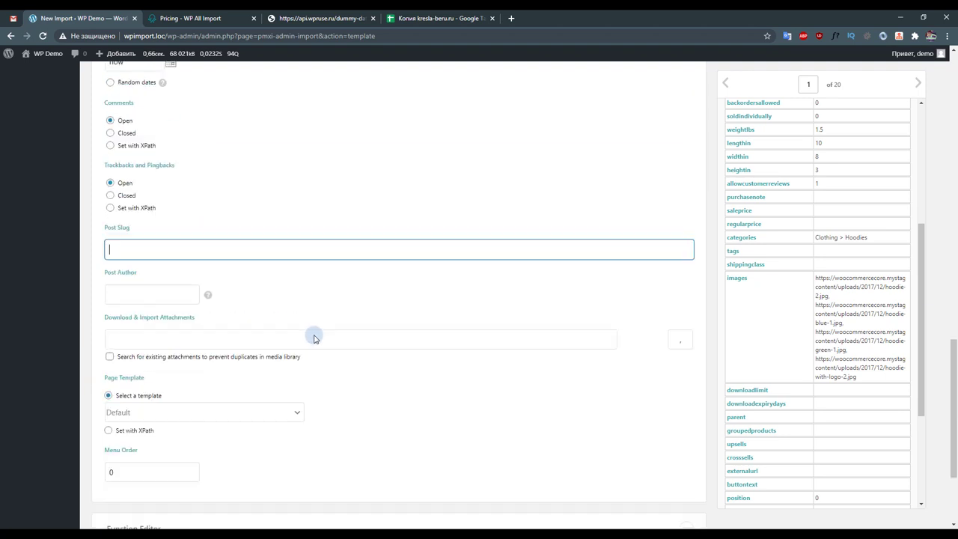
{"action": "scroll", "coordinate": [308, 337], "scroll_direction": "up", "scroll_amount": 2}
{"action": "scroll", "coordinate": [274, 342], "scroll_direction": "down", "scroll_amount": 4}
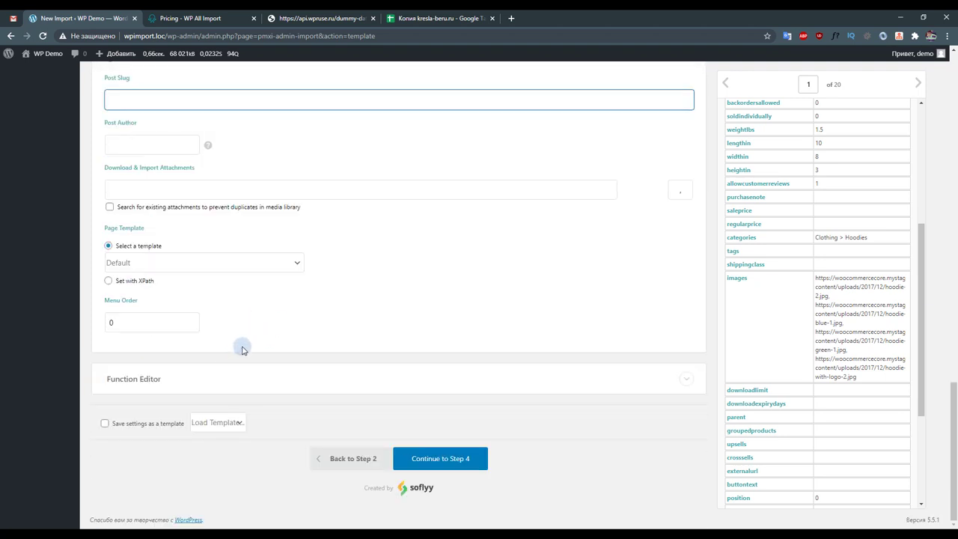
Expand the Function Editor and review the add_filter snippet disabling 'is_xml_preprocess_enabled'.
{"action": "left_click", "coordinate": [229, 378]}
{"action": "scroll", "coordinate": [247, 382], "scroll_direction": "down", "scroll_amount": 3}
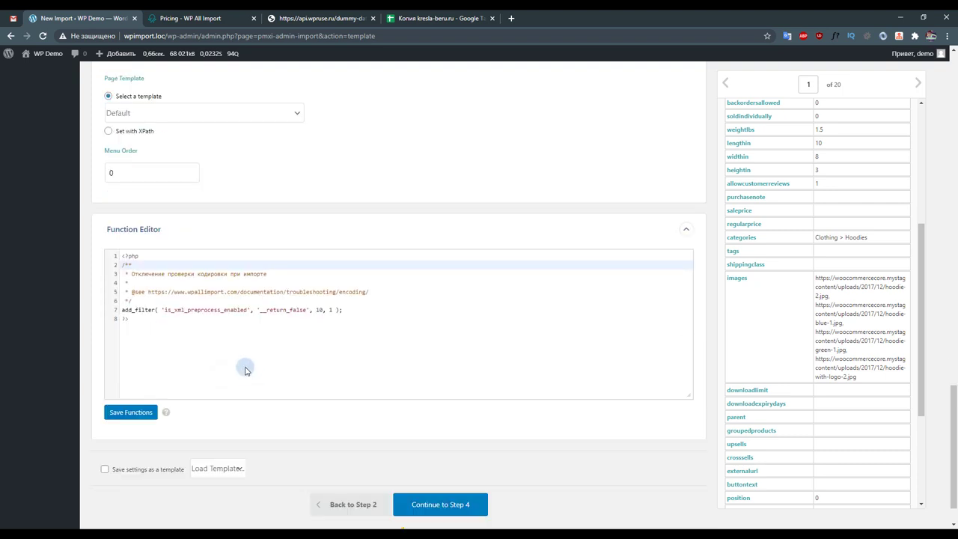
{"action": "scroll", "coordinate": [281, 365], "scroll_direction": "up", "scroll_amount": 10}
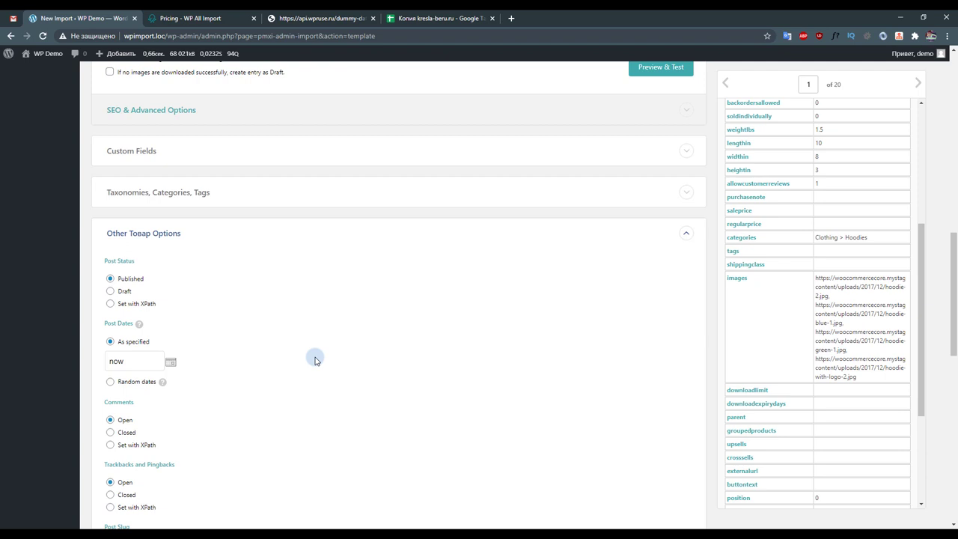
{"action": "scroll", "coordinate": [331, 281], "scroll_direction": "down", "scroll_amount": 4}
{"action": "scroll", "coordinate": [332, 281], "scroll_direction": "down", "scroll_amount": 3}
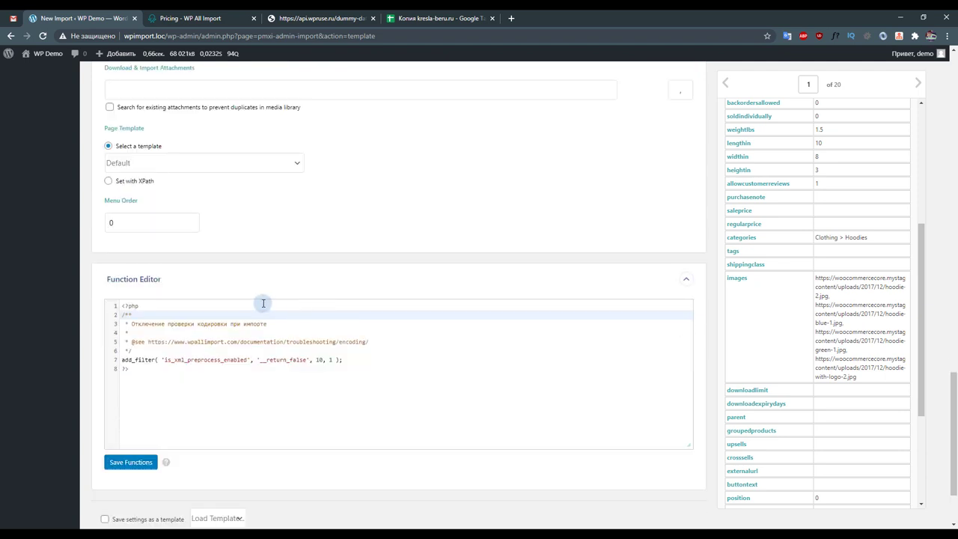
{"action": "scroll", "coordinate": [247, 359], "scroll_direction": "down", "scroll_amount": 2}
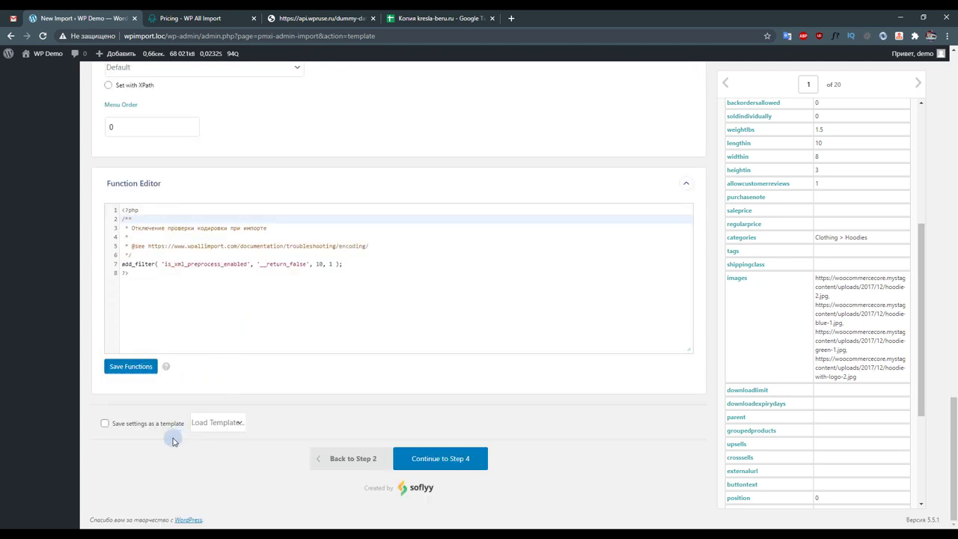
Save the settings as template skin_azimuth_modern_white and continue to Step 4.
{"action": "left_click", "coordinate": [125, 428]}
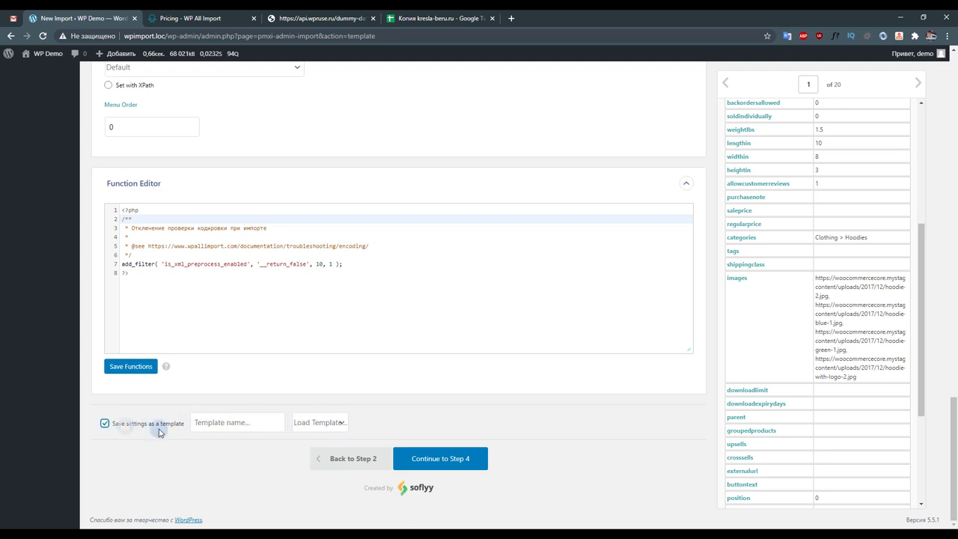
{"action": "left_click", "coordinate": [219, 423]}
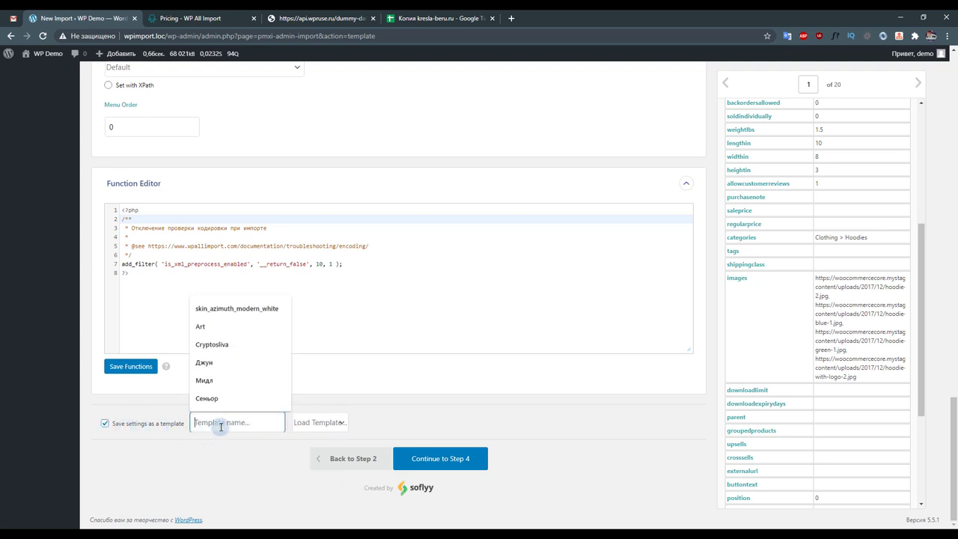
{"action": "left_click", "coordinate": [236, 309]}
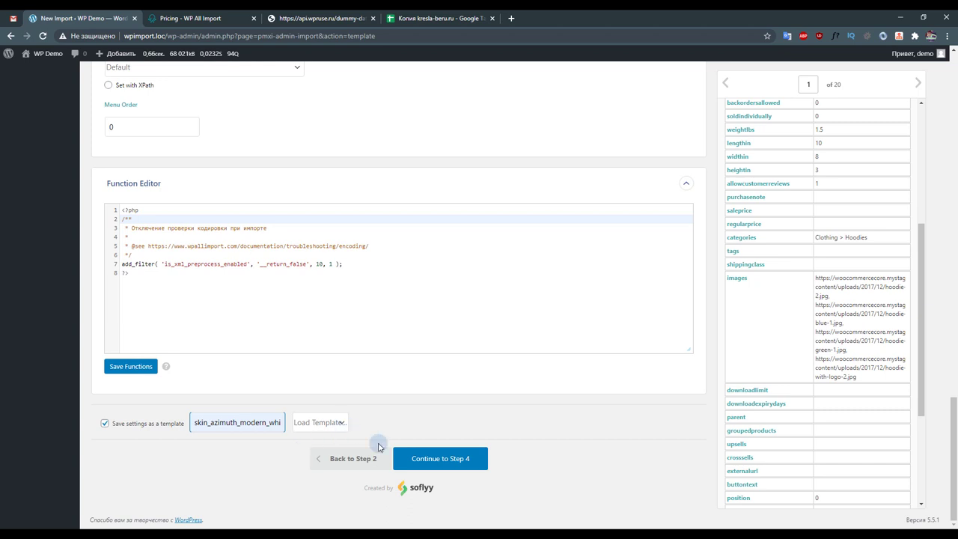
{"action": "left_click", "coordinate": [483, 460]}
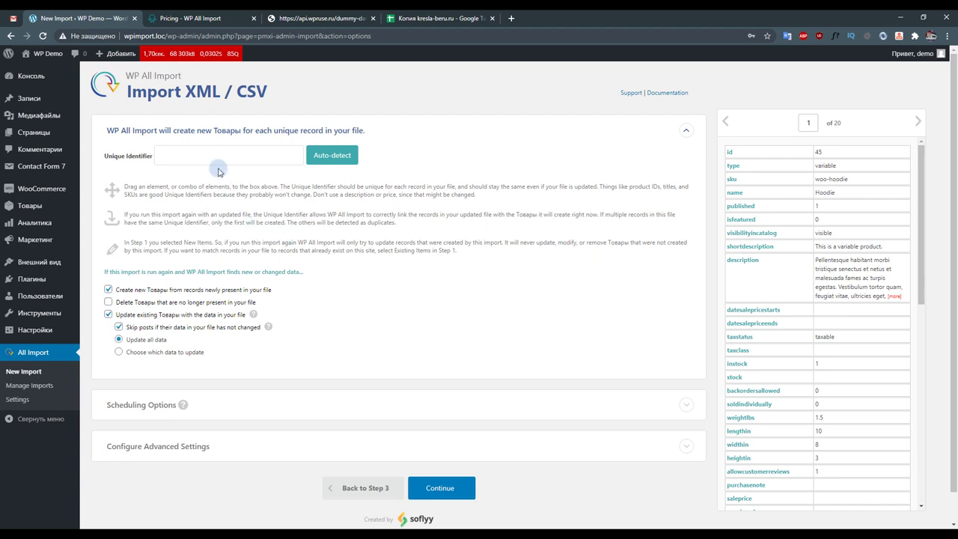
Auto-detect the Unique Identifier as {name[1]} - {id[1]} - {sku[1]} and check the value.
{"action": "left_click", "coordinate": [333, 156]}
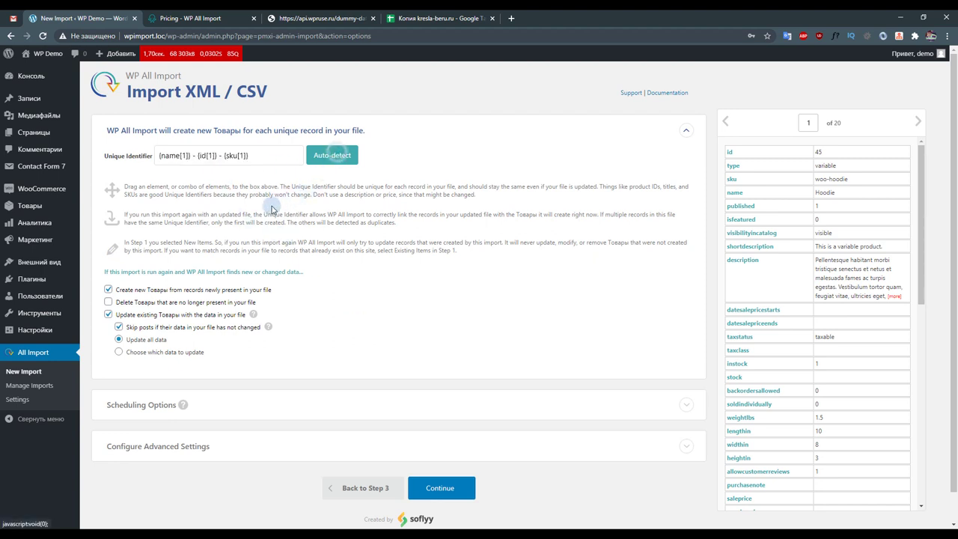
{"action": "left_click", "coordinate": [199, 156]}
{"action": "left_click", "coordinate": [236, 155]}
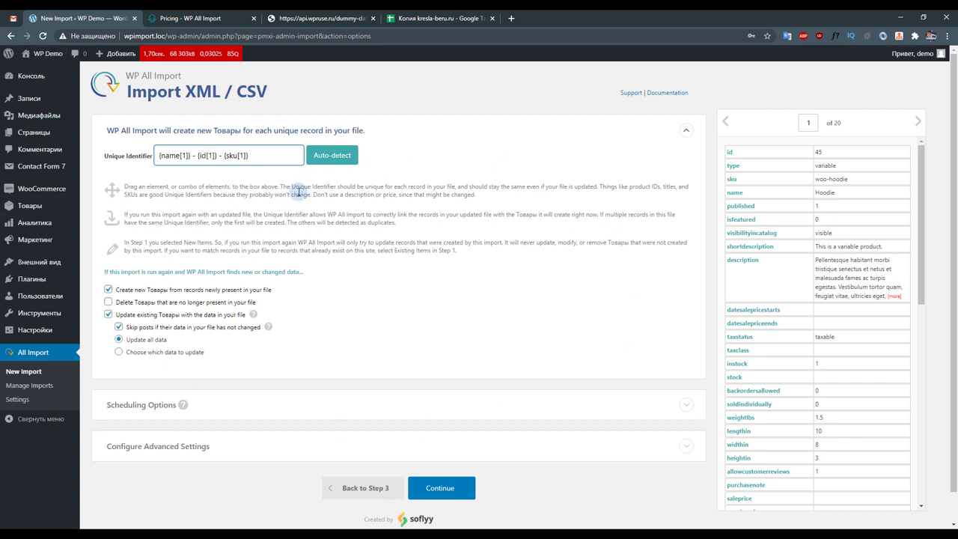
{"action": "scroll", "coordinate": [296, 196], "scroll_direction": "down", "scroll_amount": 1}
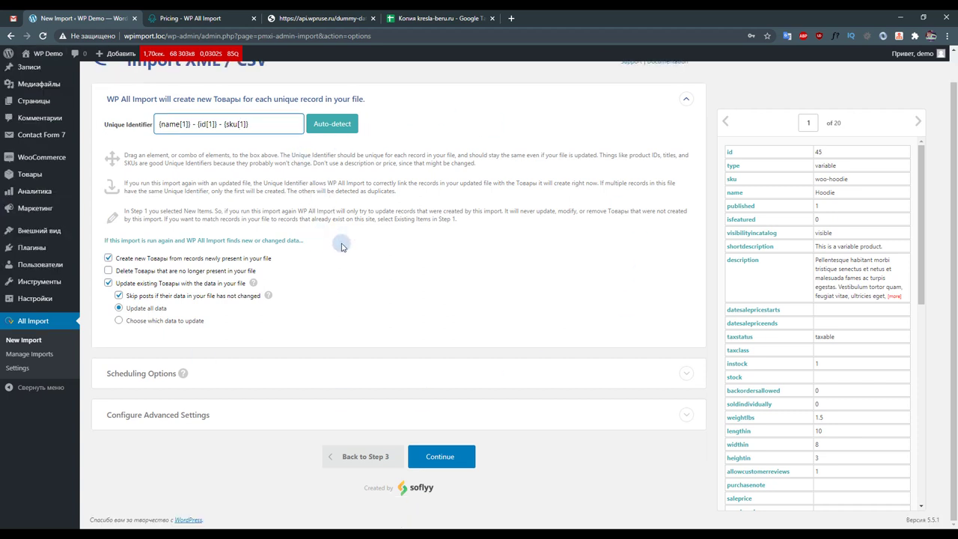
{"action": "left_click", "coordinate": [178, 264]}
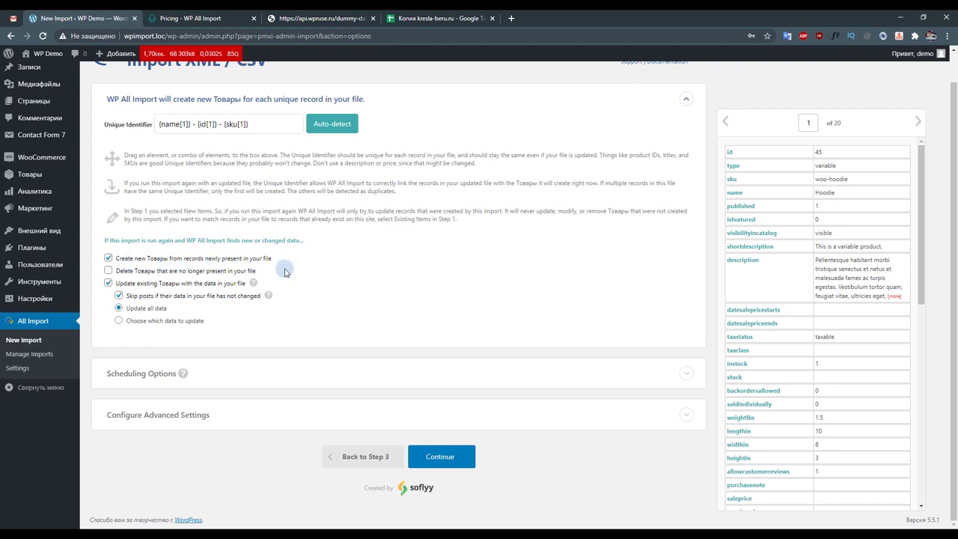
Try the delete-missing-products options, then leave deleting Товары missing from the file unchecked.
{"action": "left_click", "coordinate": [108, 270]}
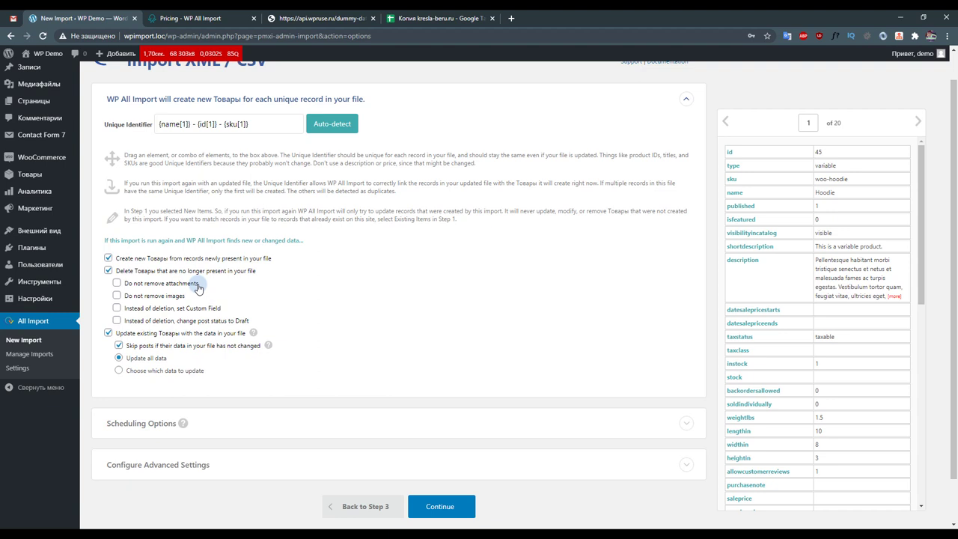
{"action": "left_click", "coordinate": [149, 284]}
{"action": "left_click", "coordinate": [149, 297]}
{"action": "left_click", "coordinate": [134, 296]}
{"action": "left_click", "coordinate": [135, 283]}
{"action": "left_click", "coordinate": [251, 320]}
{"action": "left_click", "coordinate": [116, 308]}
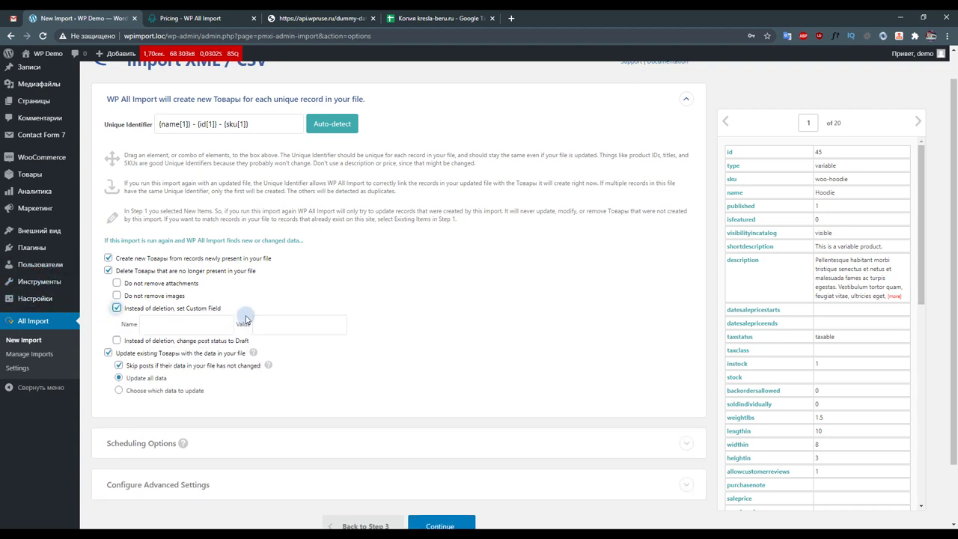
{"action": "left_click", "coordinate": [181, 324]}
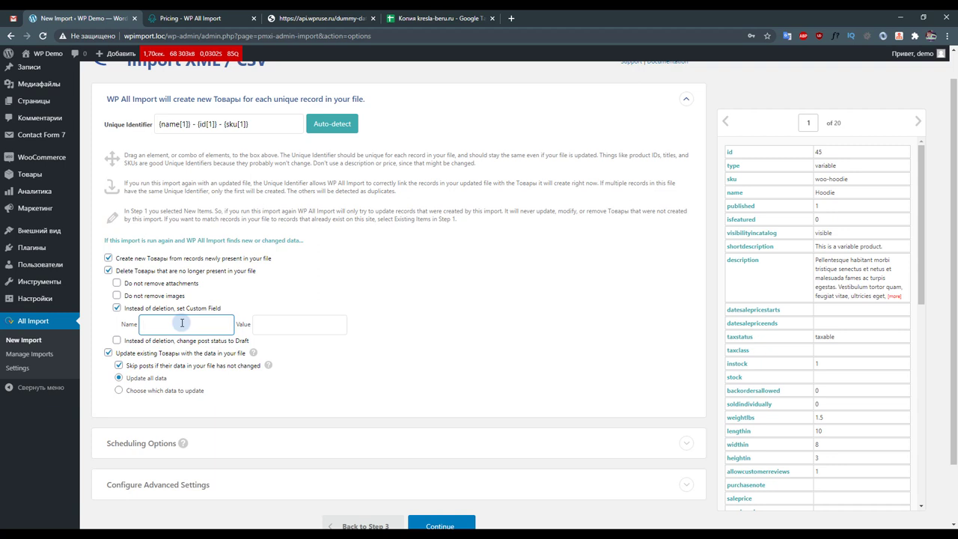
{"action": "left_click", "coordinate": [117, 308]}
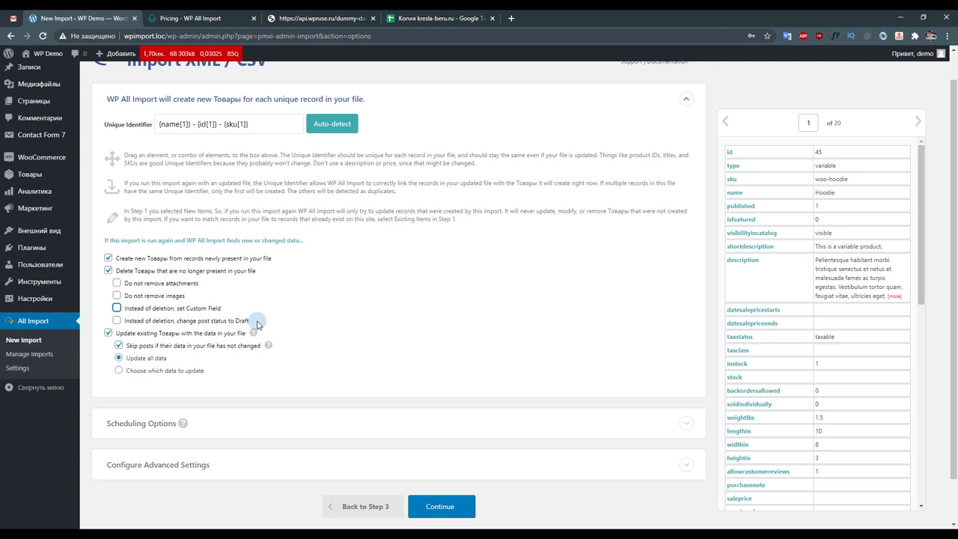
{"action": "left_click", "coordinate": [109, 270]}
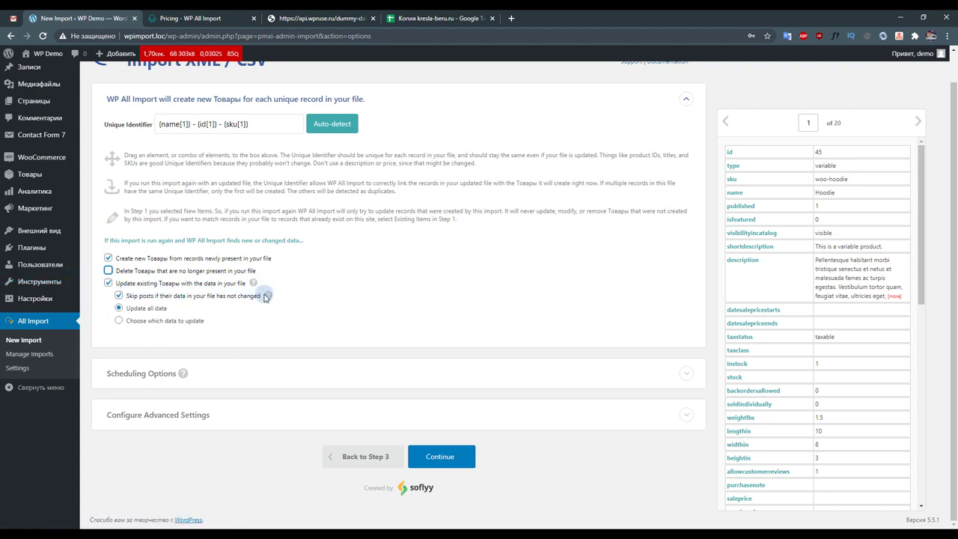
{"action": "left_click_drag", "start_coordinate": [263, 296], "coordinate": [127, 300]}
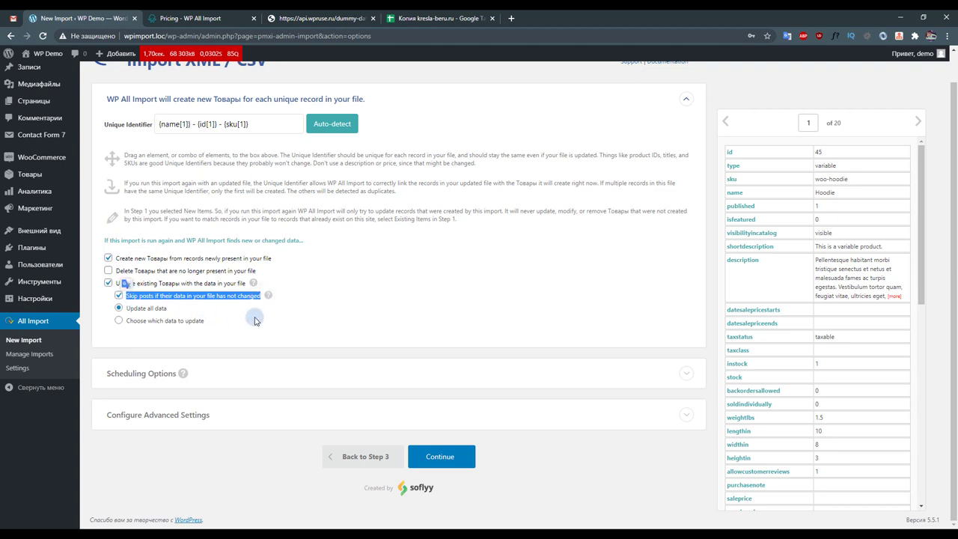
{"action": "left_click", "coordinate": [289, 313]}
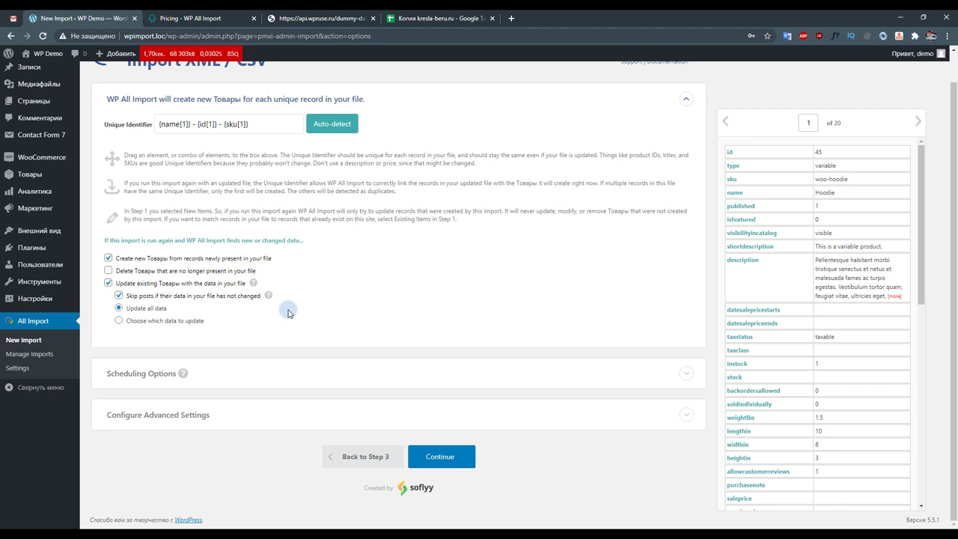
{"action": "key", "text": "Down"}
{"action": "scroll", "coordinate": [274, 336], "scroll_direction": "down", "scroll_amount": 3}
{"action": "scroll", "coordinate": [274, 328], "scroll_direction": "down", "scroll_amount": 3}
{"action": "scroll", "coordinate": [252, 322], "scroll_direction": "down", "scroll_amount": 3}
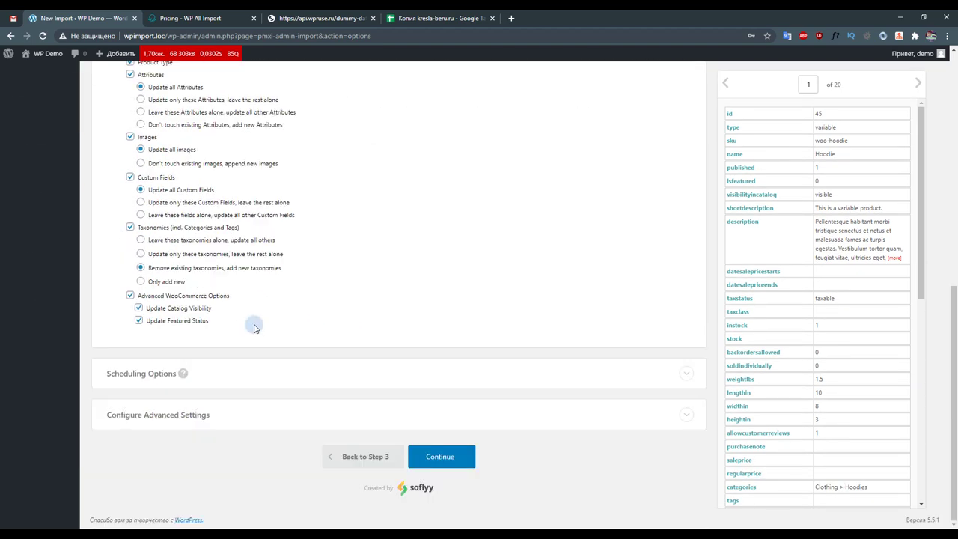
{"action": "scroll", "coordinate": [252, 323], "scroll_direction": "up", "scroll_amount": 8}
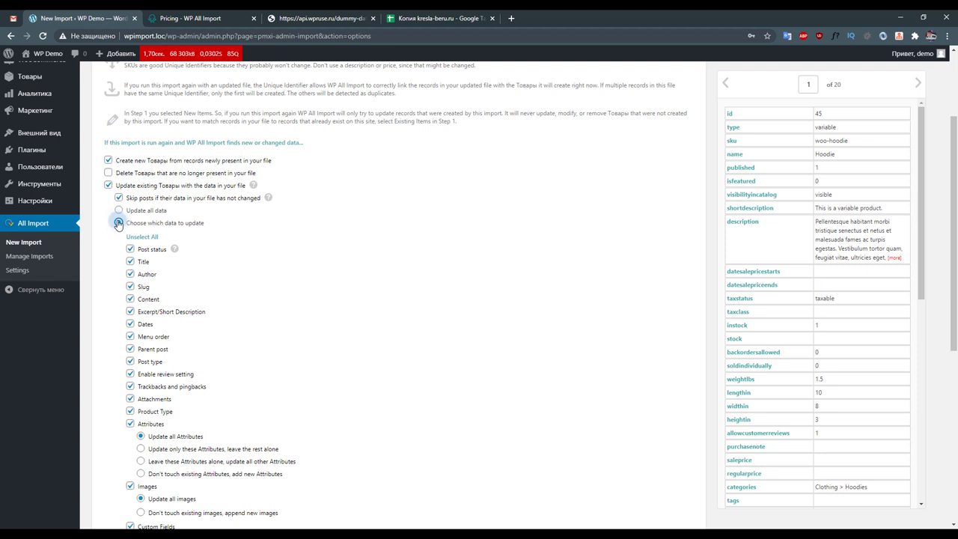
{"action": "left_click", "coordinate": [118, 210]}
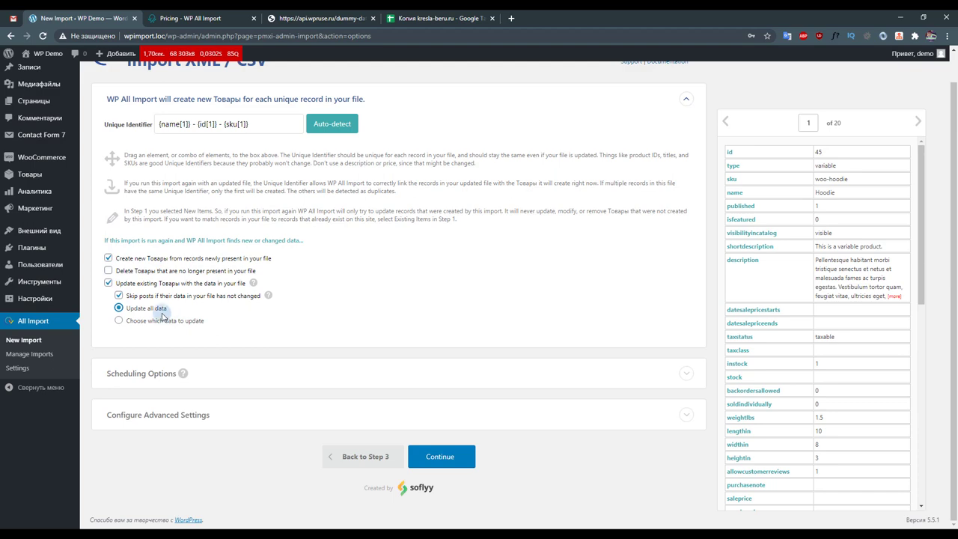
{"action": "left_click", "coordinate": [118, 320]}
{"action": "scroll", "coordinate": [220, 342], "scroll_direction": "down", "scroll_amount": 2}
{"action": "scroll", "coordinate": [220, 342], "scroll_direction": "down", "scroll_amount": 2}
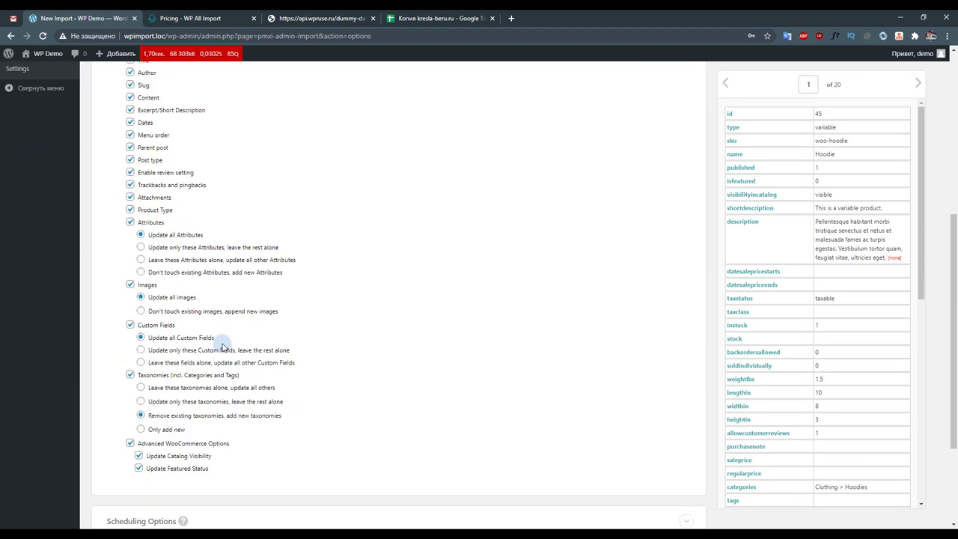
{"action": "scroll", "coordinate": [223, 346], "scroll_direction": "down", "scroll_amount": 2}
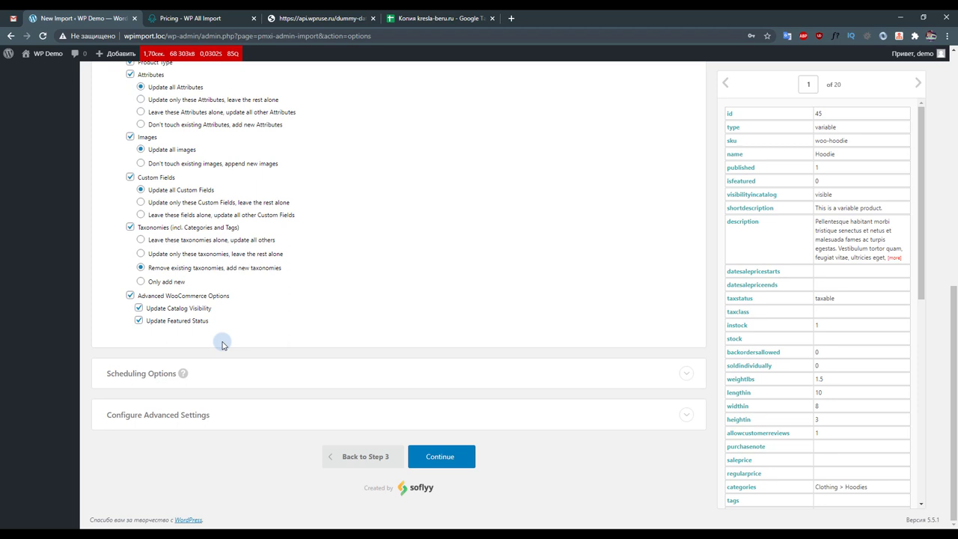
{"action": "scroll", "coordinate": [217, 338], "scroll_direction": "up", "scroll_amount": 3}
{"action": "scroll", "coordinate": [199, 336], "scroll_direction": "up", "scroll_amount": 3}
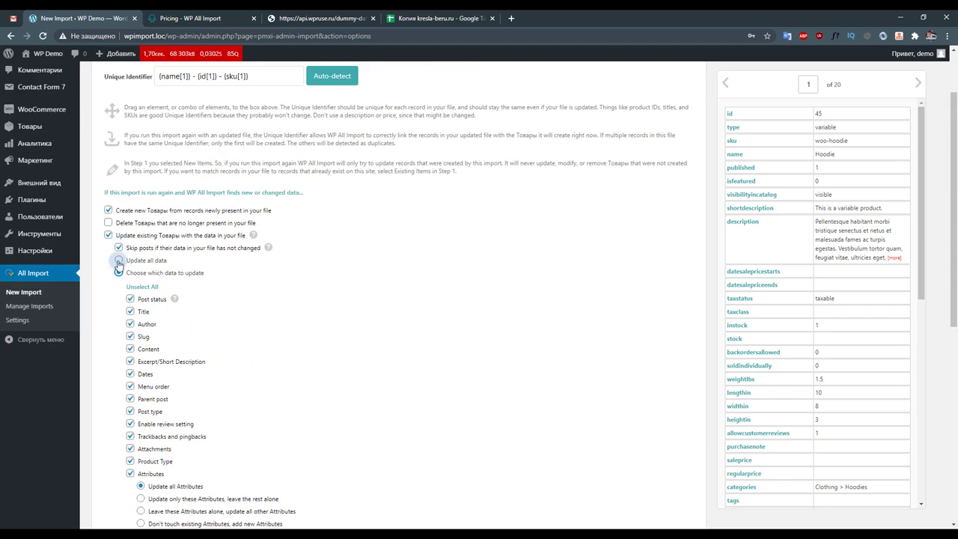
{"action": "left_click", "coordinate": [118, 260]}
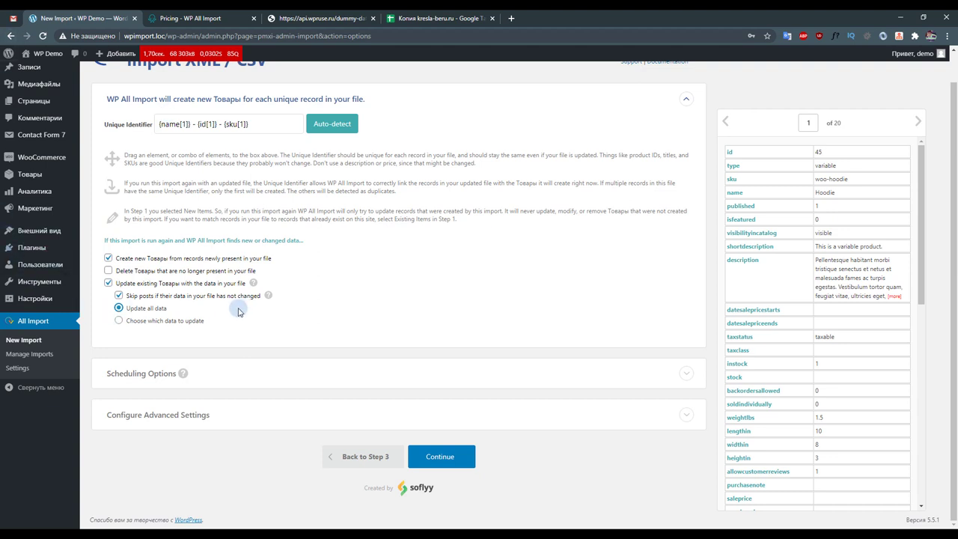
{"action": "left_click", "coordinate": [199, 374]}
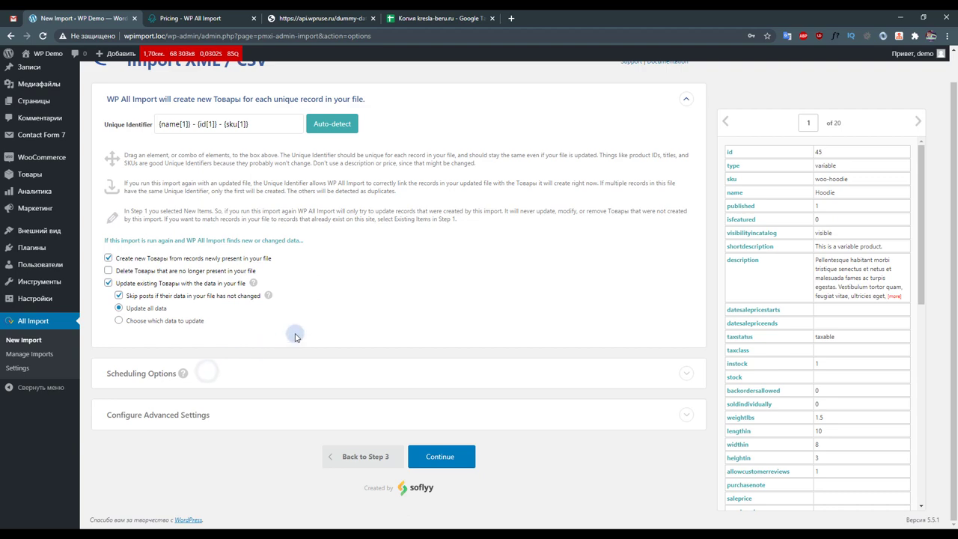
Expand Configure Advanced Settings to view import speed, other options and Friendly Name.
{"action": "left_click", "coordinate": [185, 376]}
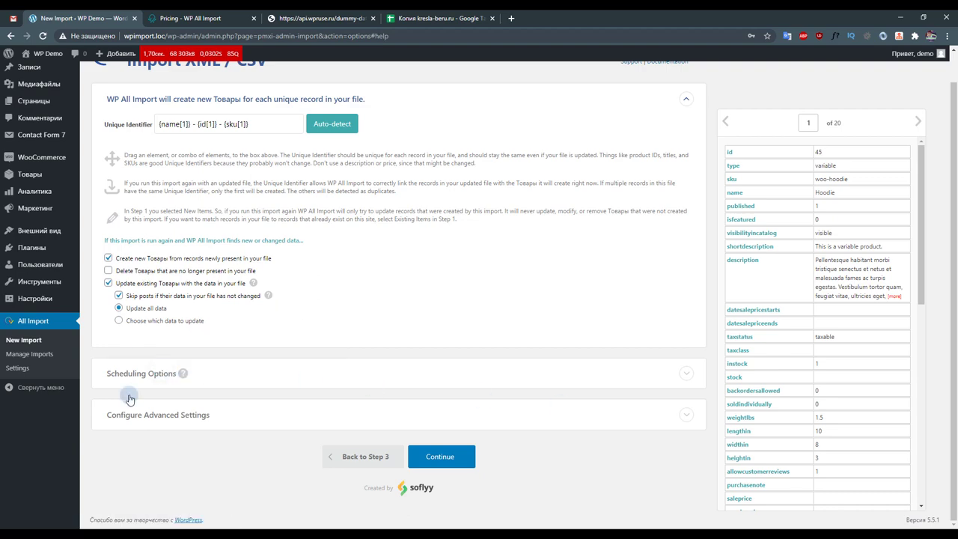
{"action": "left_click", "coordinate": [172, 424]}
{"action": "scroll", "coordinate": [180, 419], "scroll_direction": "down", "scroll_amount": 1}
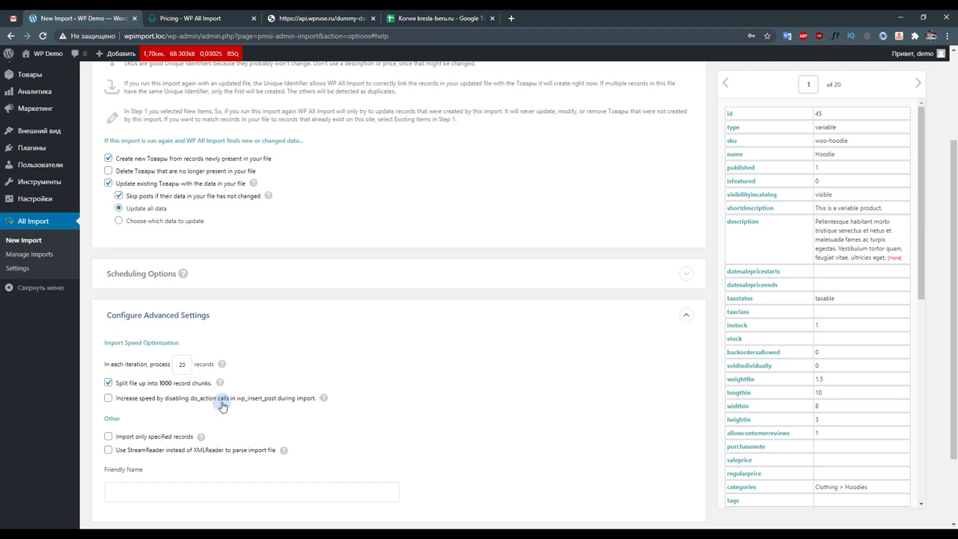
{"action": "scroll", "coordinate": [222, 407], "scroll_direction": "down", "scroll_amount": 1}
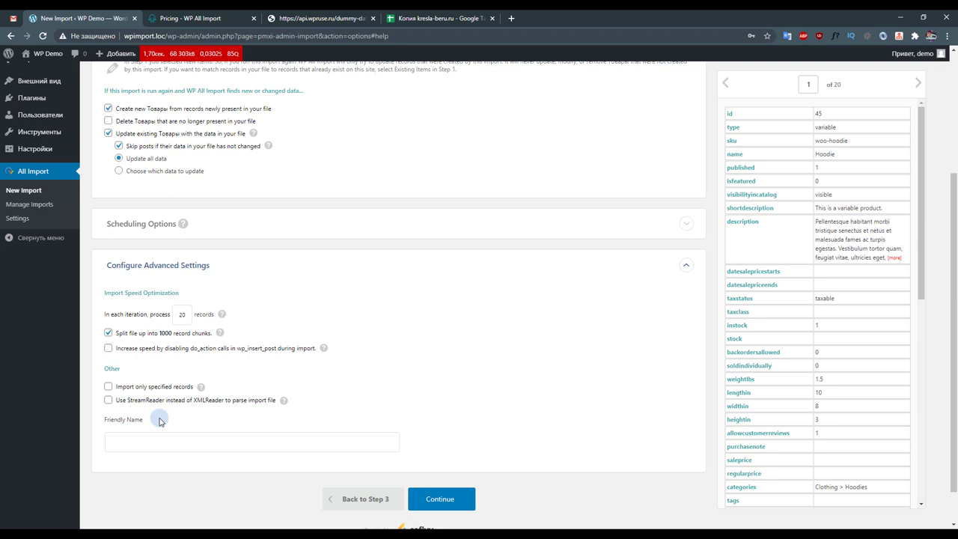
{"action": "left_click", "coordinate": [187, 315]}
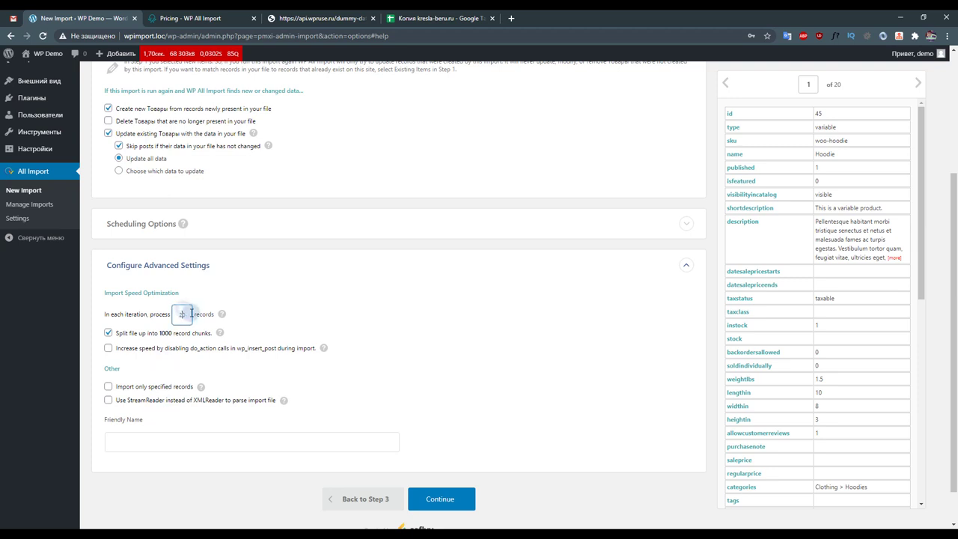
{"action": "key", "text": "BackSpace"}
{"action": "key", "text": "BackSpace"}
{"action": "type", "text": "1000"}
{"action": "key", "text": "BackSpace"}
{"action": "key", "text": "BackSpace"}
{"action": "key", "text": "BackSpace"}
{"action": "key", "text": "BackSpace"}
{"action": "type", "text": "2"}
{"action": "left_click_drag", "start_coordinate": [212, 336], "coordinate": [115, 333]}
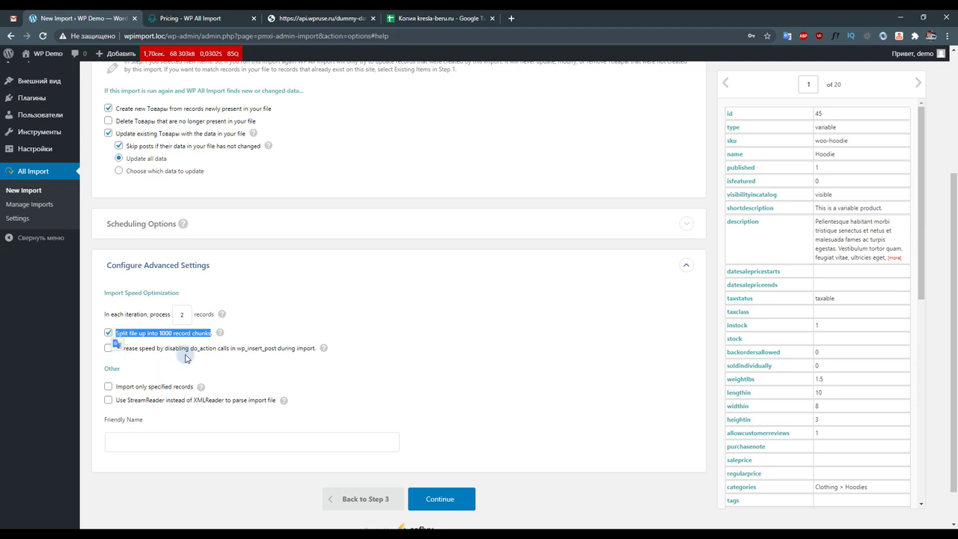
{"action": "left_click", "coordinate": [271, 321]}
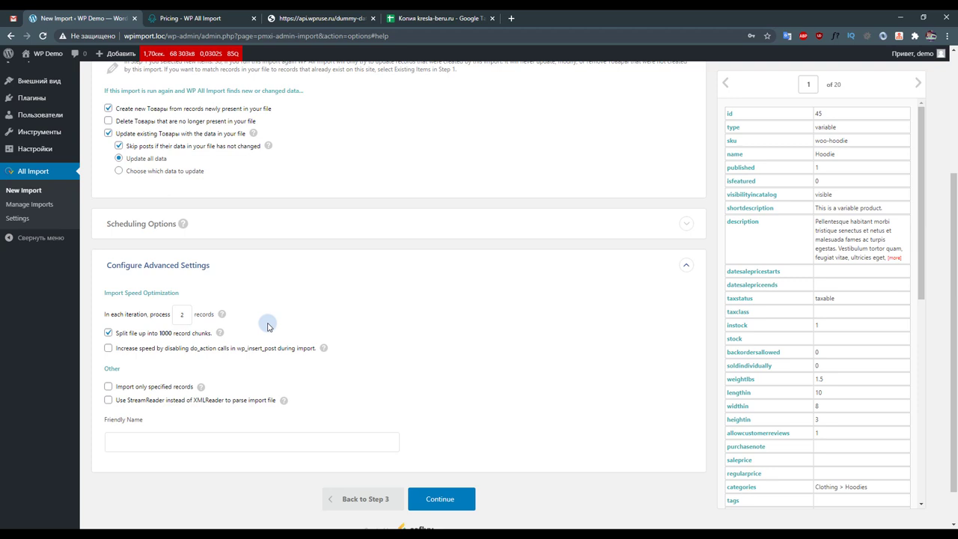
{"action": "left_click", "coordinate": [189, 315]}
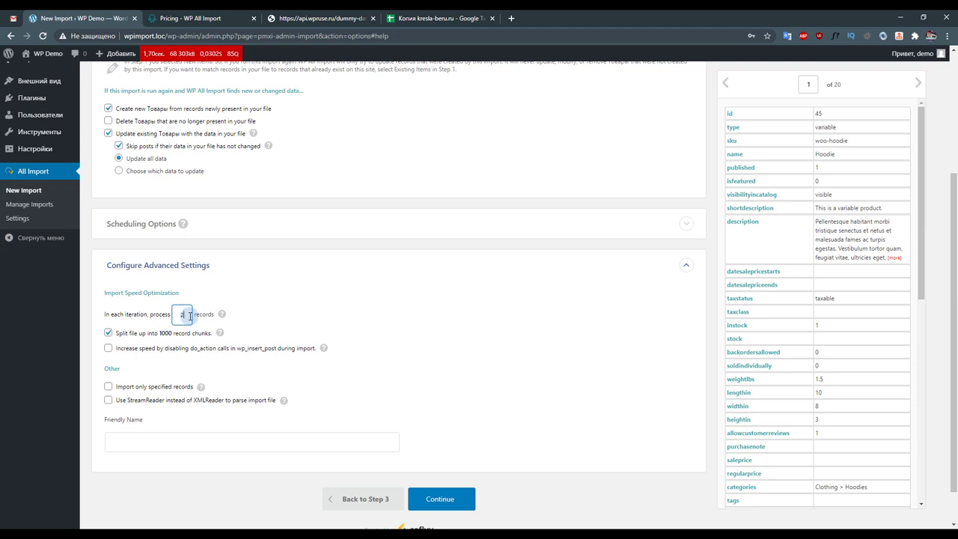
{"action": "type", "text": "0"}
Run the sample_products.csv import, creating 20 new records.
{"action": "left_click", "coordinate": [435, 500]}
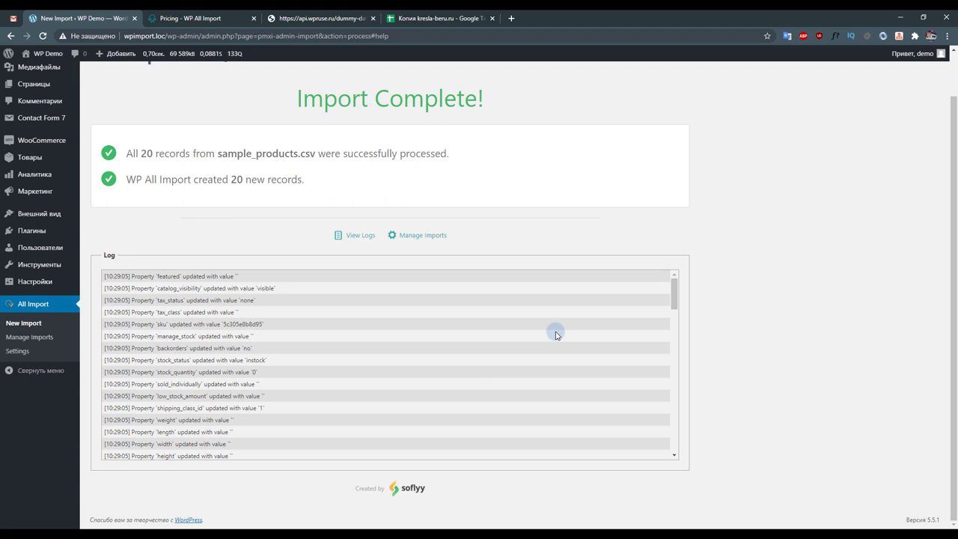
{"action": "mouse_move", "coordinate": [30, 157]}
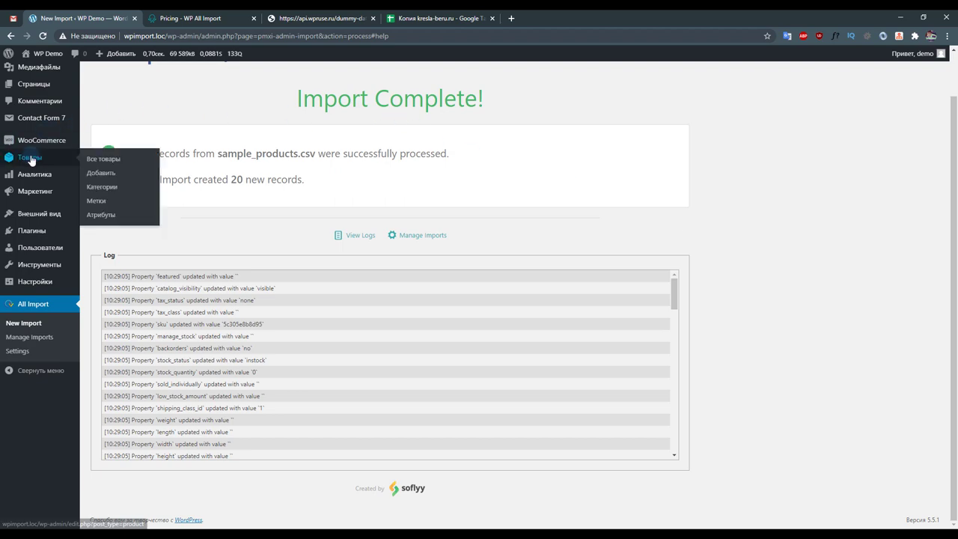
Look over the imported Товары list, then open Категории showing the six categories and counts.
{"action": "left_click", "coordinate": [78, 162]}
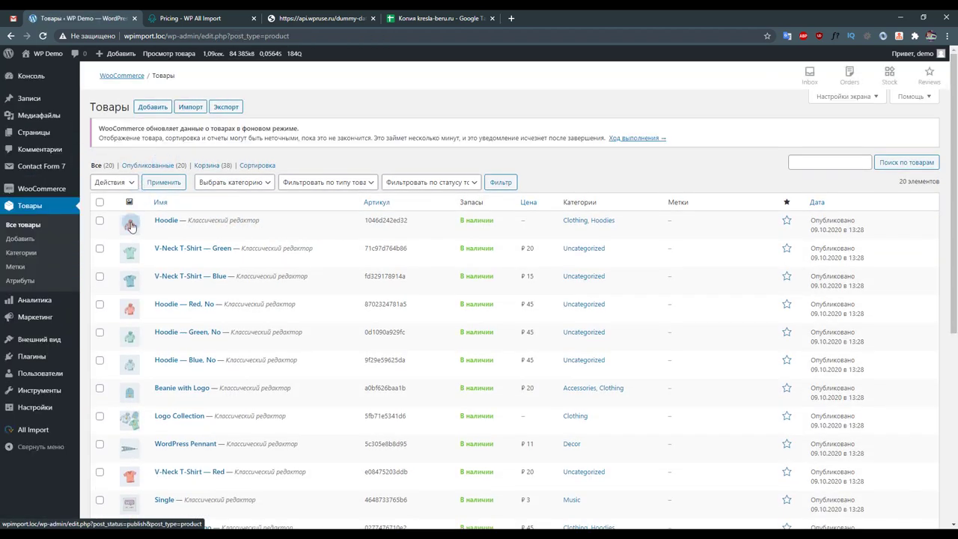
{"action": "scroll", "coordinate": [128, 254], "scroll_direction": "down", "scroll_amount": 5}
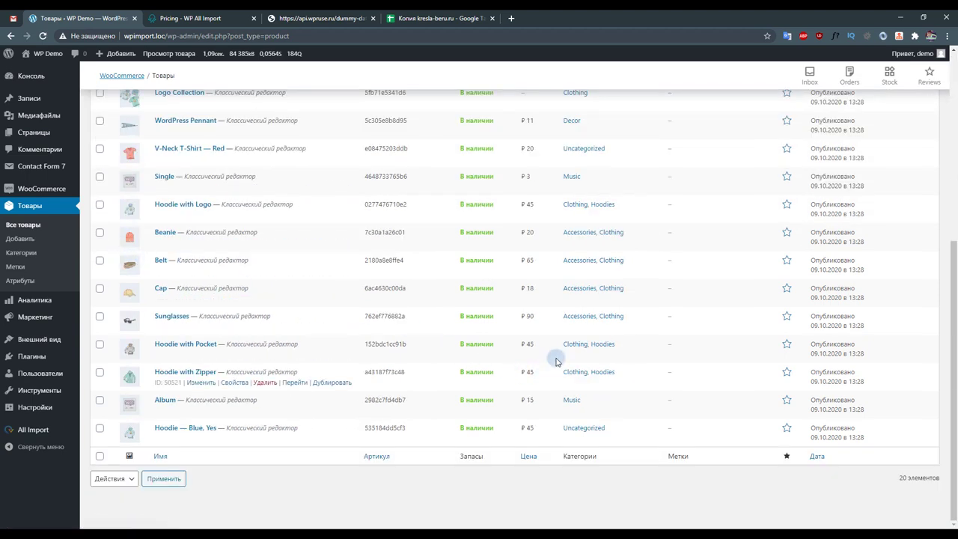
{"action": "scroll", "coordinate": [576, 299], "scroll_direction": "up", "scroll_amount": 5}
{"action": "scroll", "coordinate": [593, 303], "scroll_direction": "down", "scroll_amount": 2}
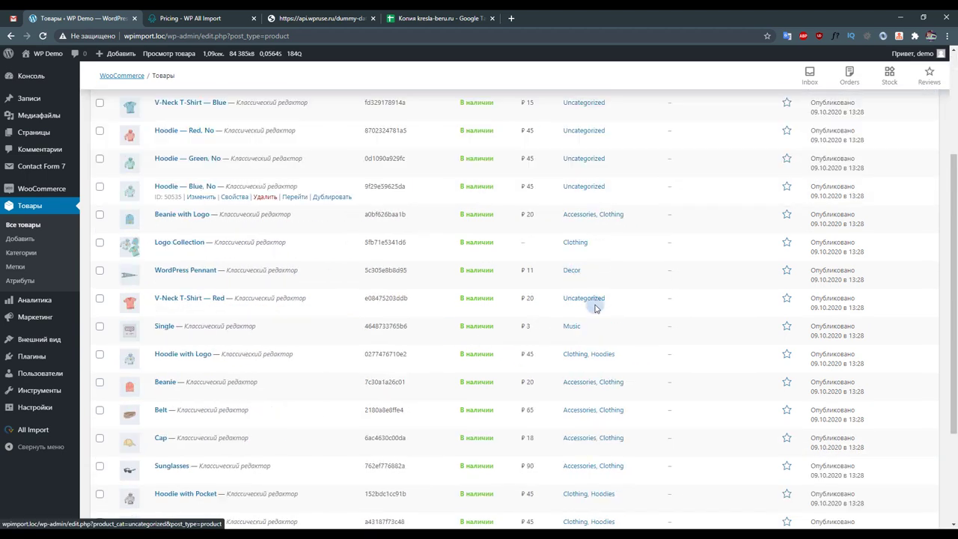
{"action": "scroll", "coordinate": [590, 313], "scroll_direction": "down", "scroll_amount": 1}
{"action": "left_click", "coordinate": [21, 252]}
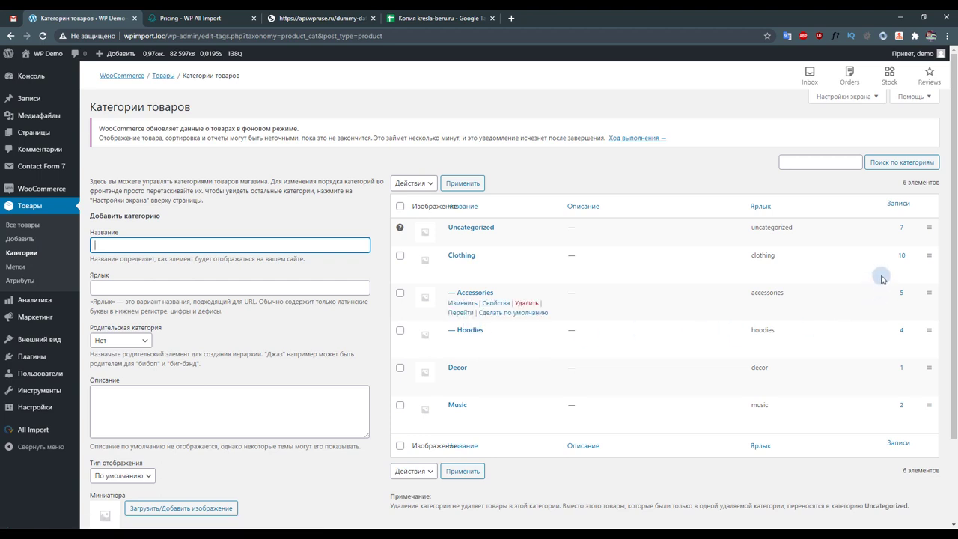
Review the imported product images in the Media Library, then return to the Products list.
{"action": "left_click", "coordinate": [33, 231]}
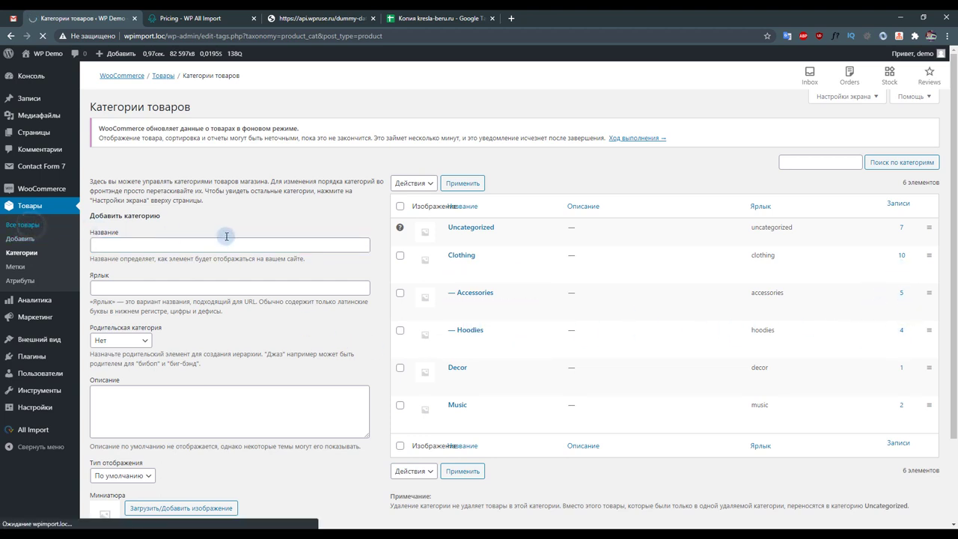
{"action": "left_click", "coordinate": [39, 116]}
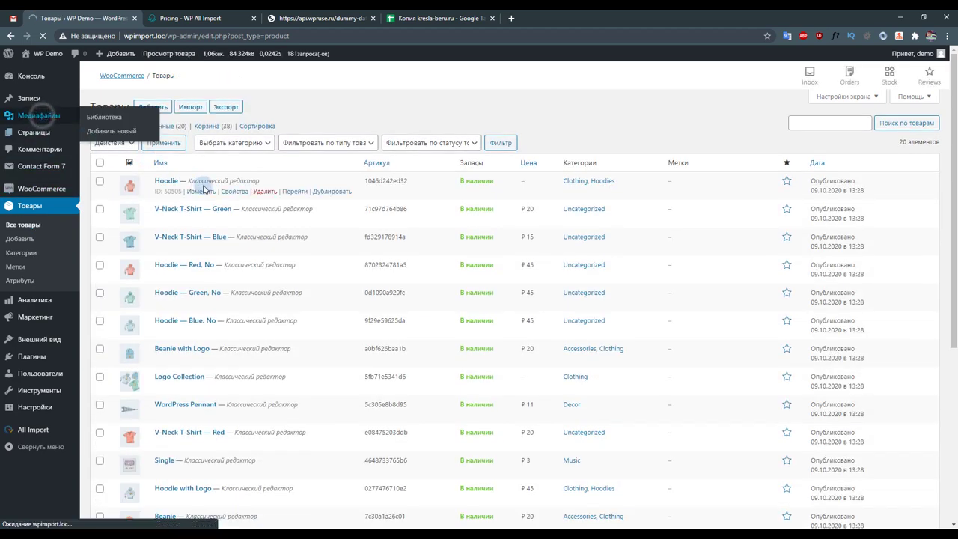
{"action": "scroll", "coordinate": [139, 277], "scroll_direction": "down", "scroll_amount": 4}
{"action": "scroll", "coordinate": [140, 277], "scroll_direction": "up", "scroll_amount": 3}
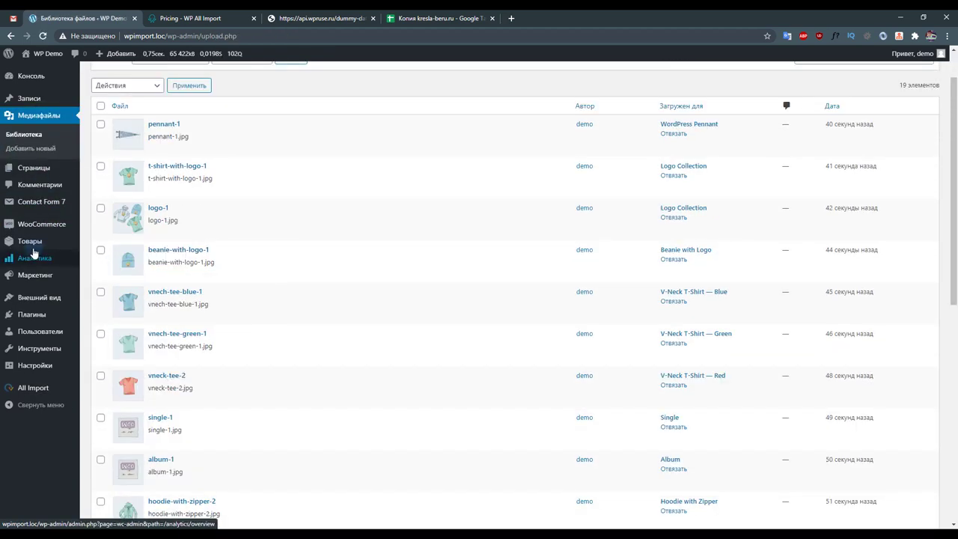
{"action": "left_click", "coordinate": [29, 247]}
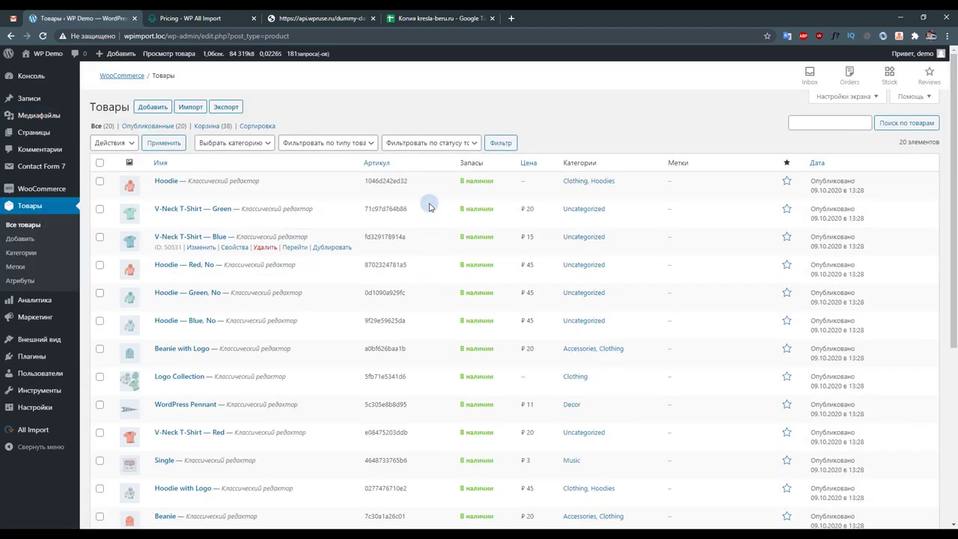
Filter products to variable products only, then clear the filter to list all 20 products.
{"action": "left_click", "coordinate": [350, 143]}
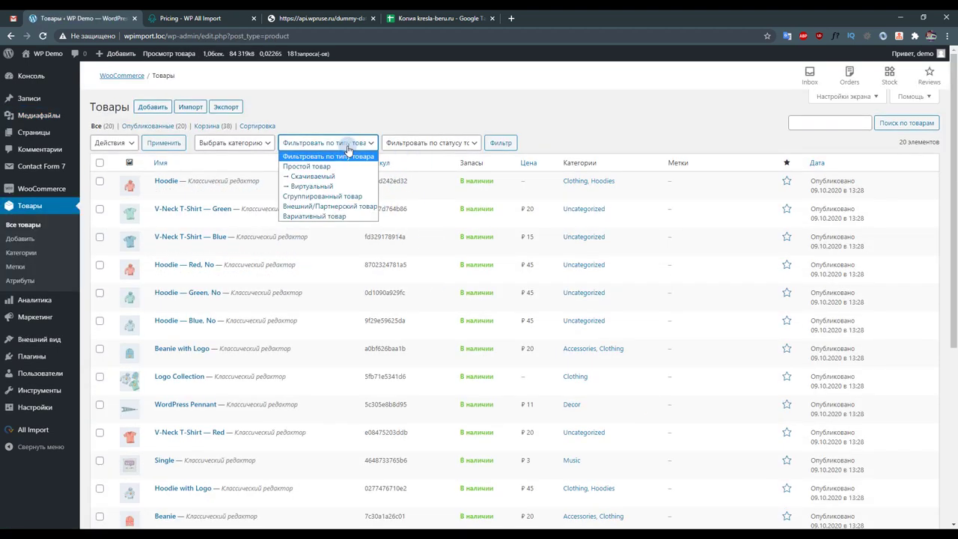
{"action": "left_click", "coordinate": [334, 216]}
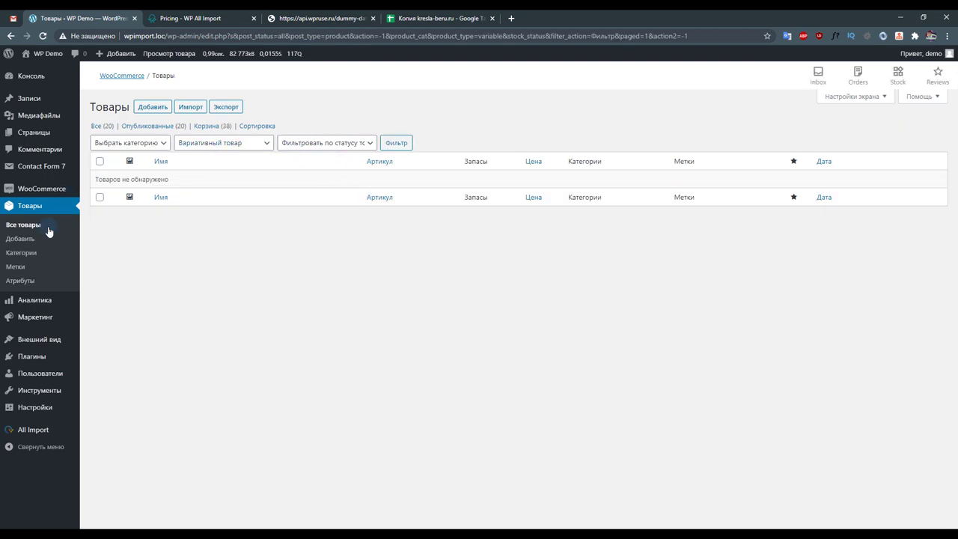
{"action": "left_click", "coordinate": [16, 229]}
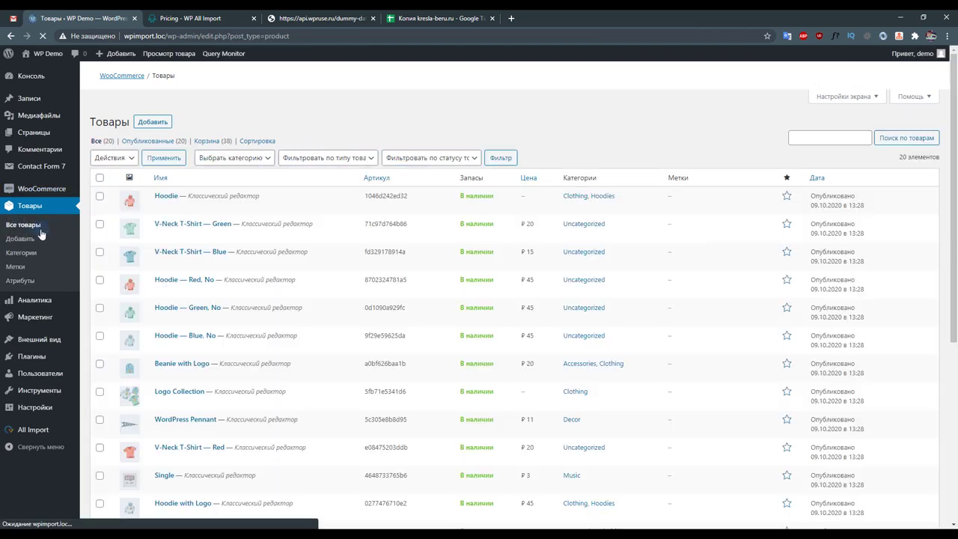